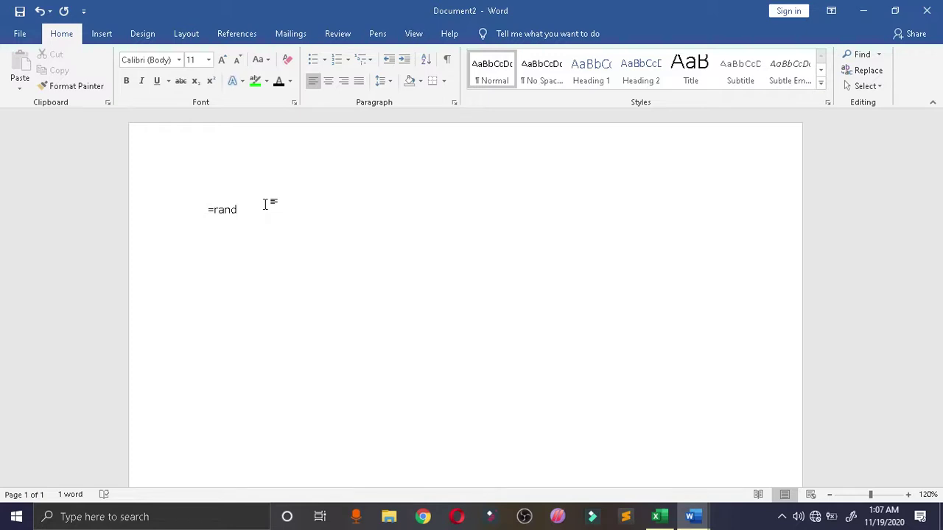
- Generate three sample paragraphs with =rand(3) and select the opening word Video
text(()
text(3))
key(Return)
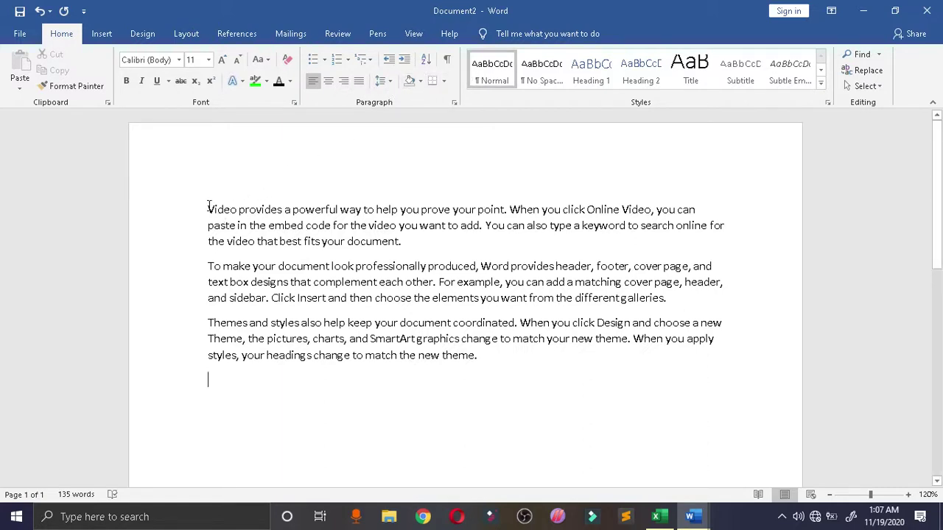
drag(208, 209, 235, 212)
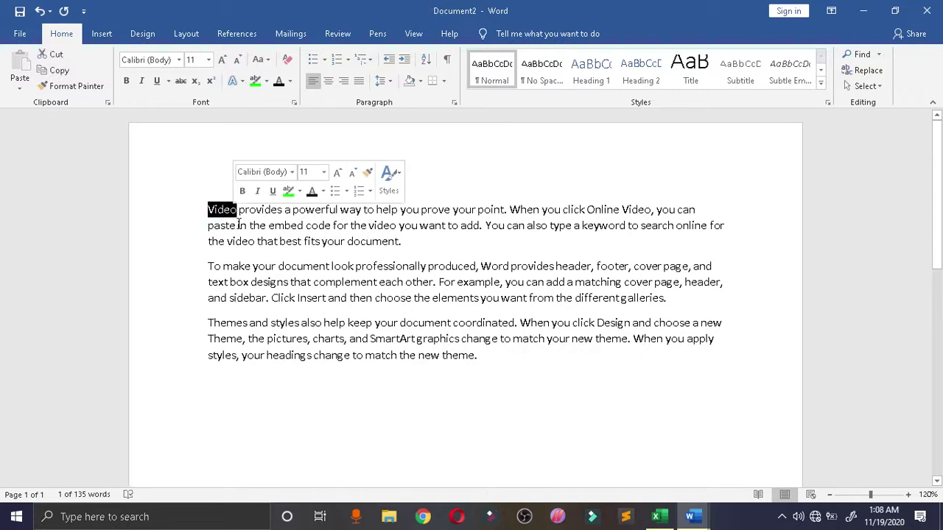
- Give Video 20th Century Font and a dark blue highlight, trying white then automatic font colour
click(177, 61)
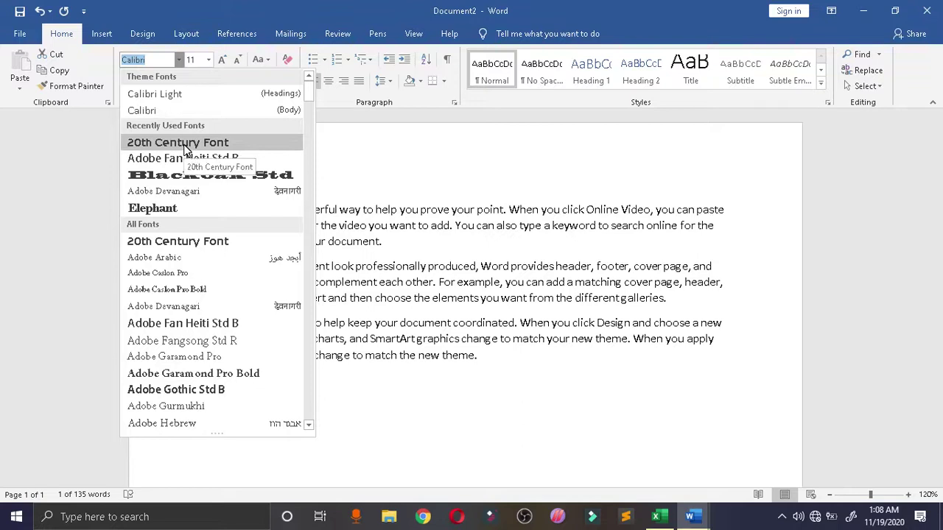
click(186, 243)
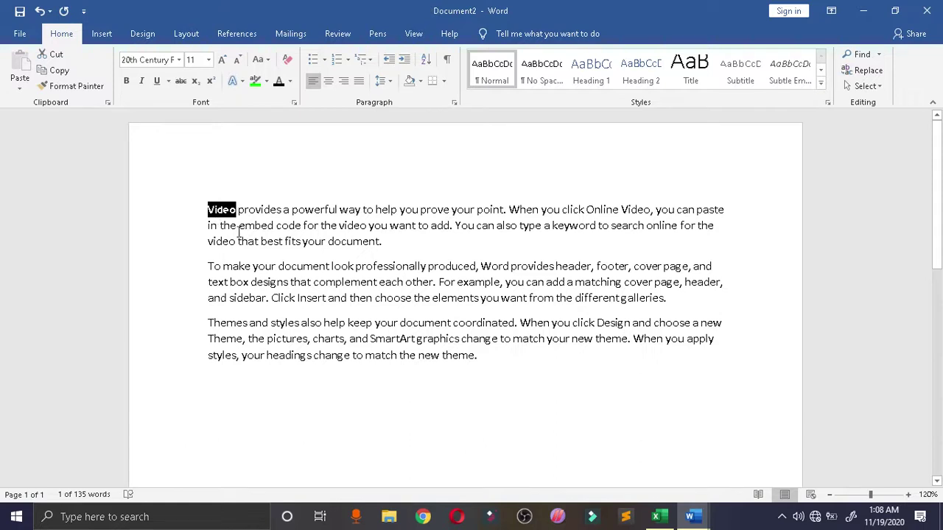
click(266, 82)
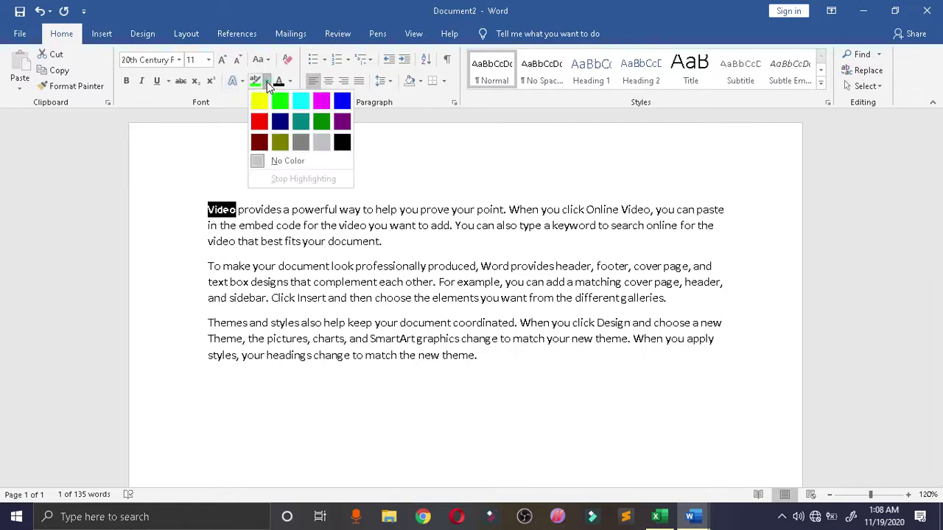
click(280, 123)
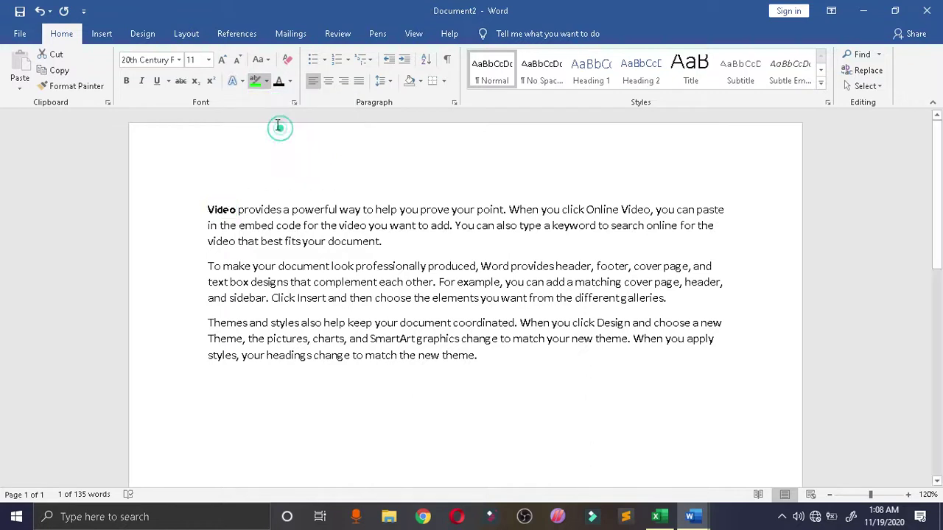
click(290, 81)
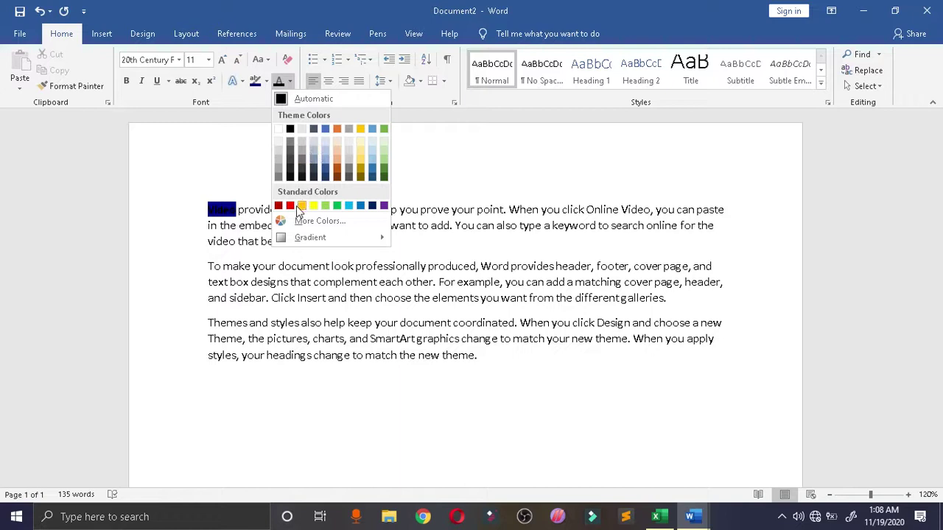
click(278, 129)
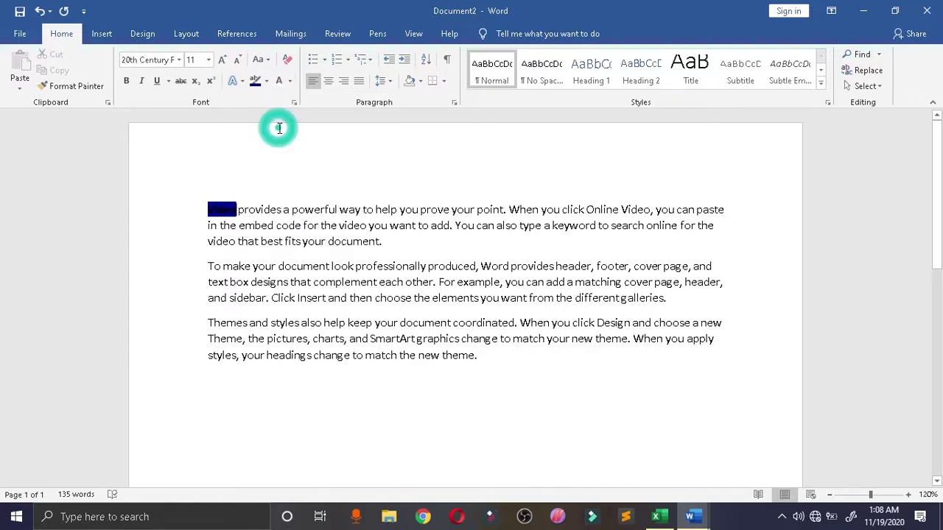
click(288, 82)
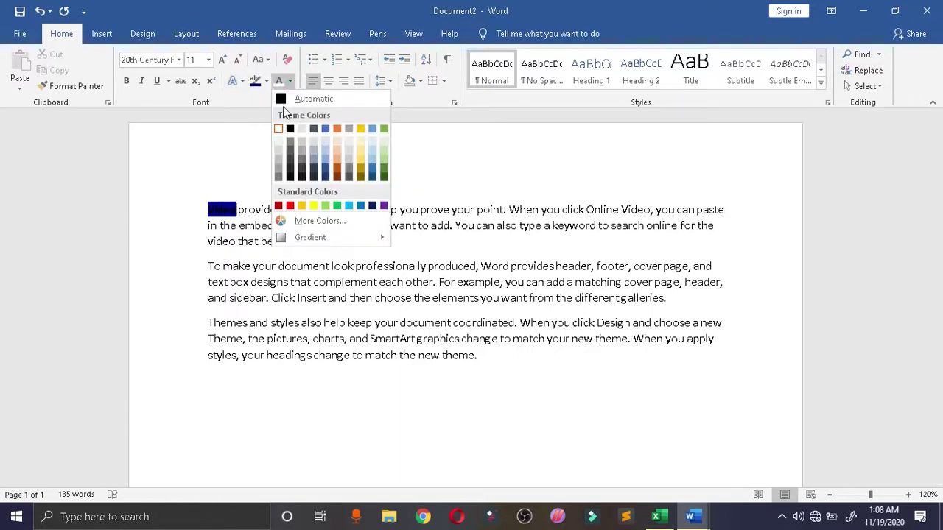
click(283, 98)
double_click(237, 209)
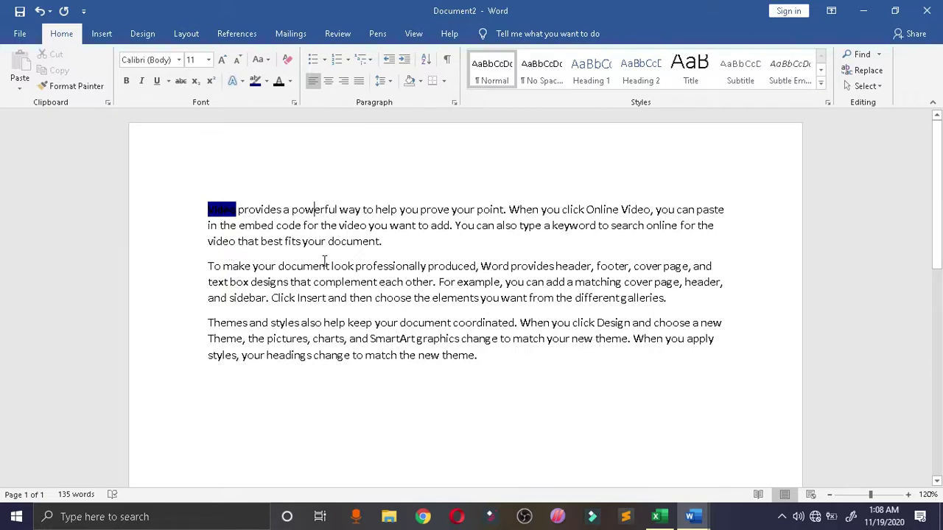
- Copy Video's formatting onto the word 'professionally' in the second paragraph with Format Painter
drag(327, 268, 300, 269)
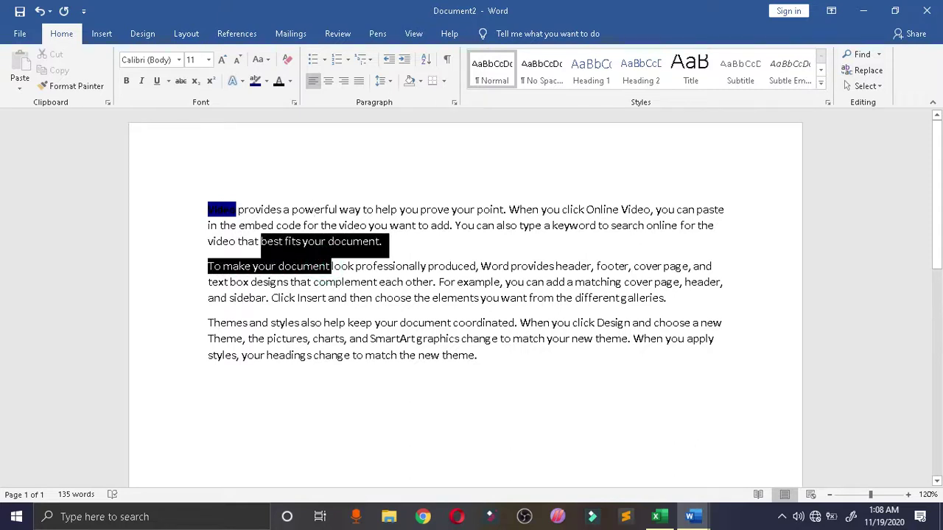
click(162, 242)
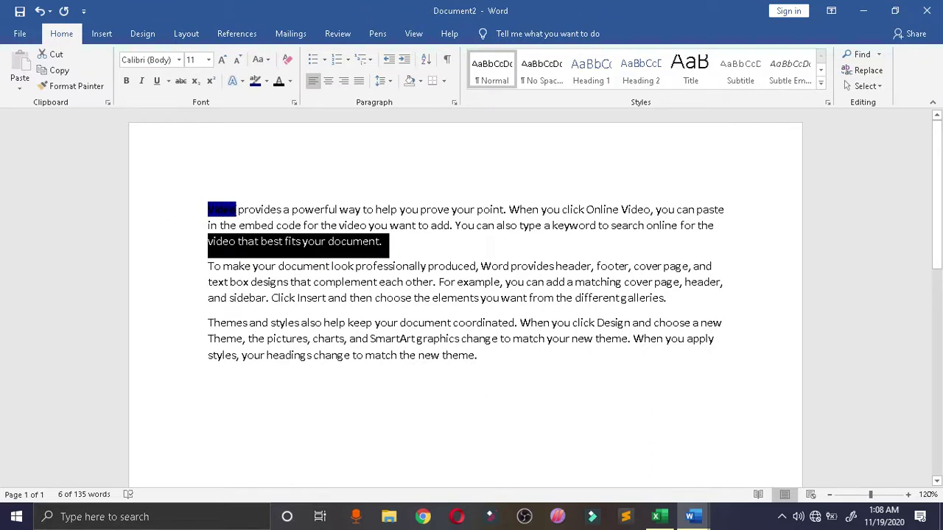
click(206, 209)
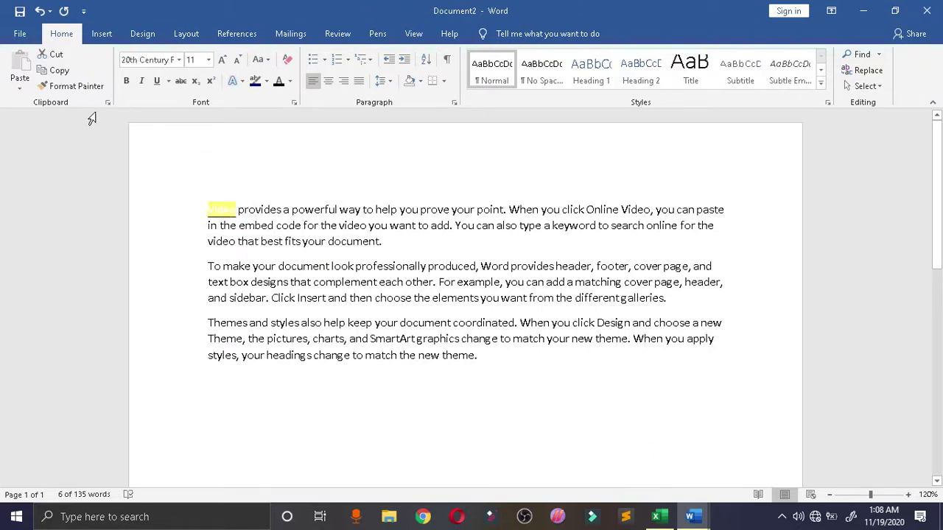
click(78, 92)
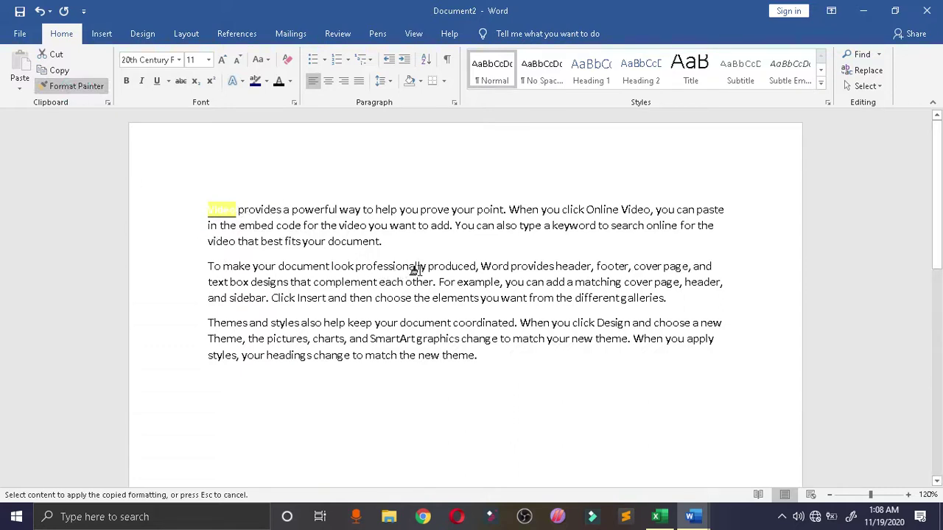
drag(425, 267, 354, 266)
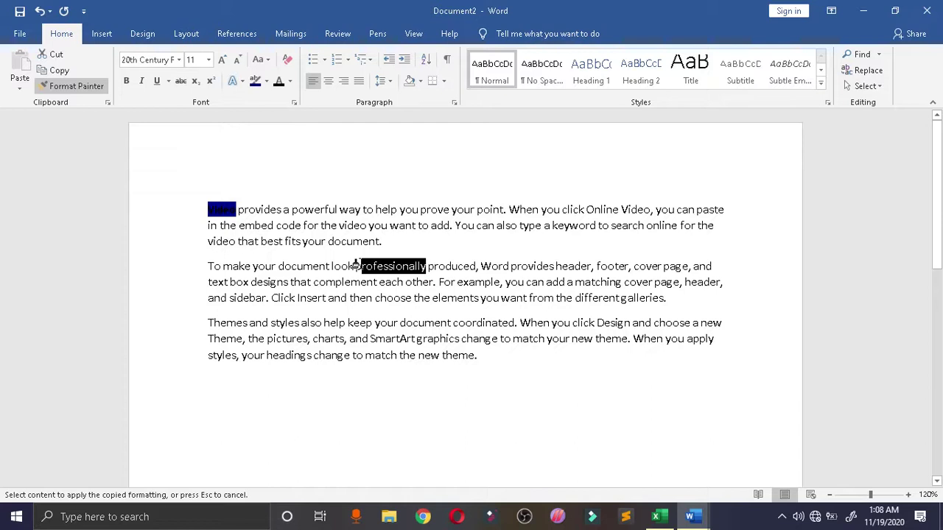
click(140, 269)
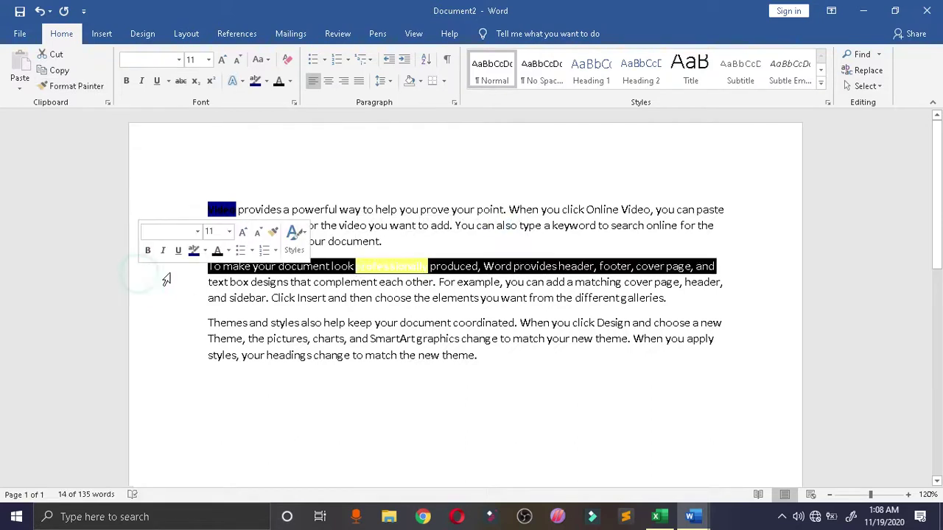
click(171, 299)
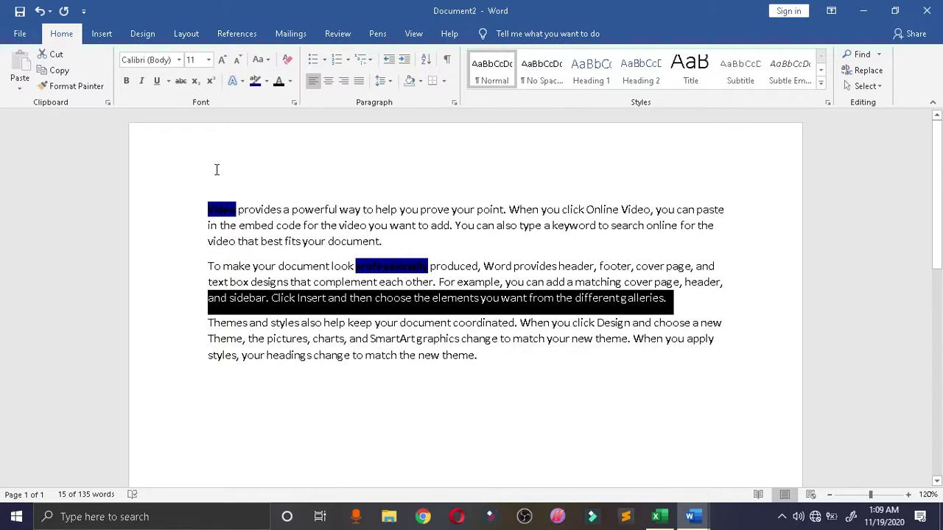
click(203, 413)
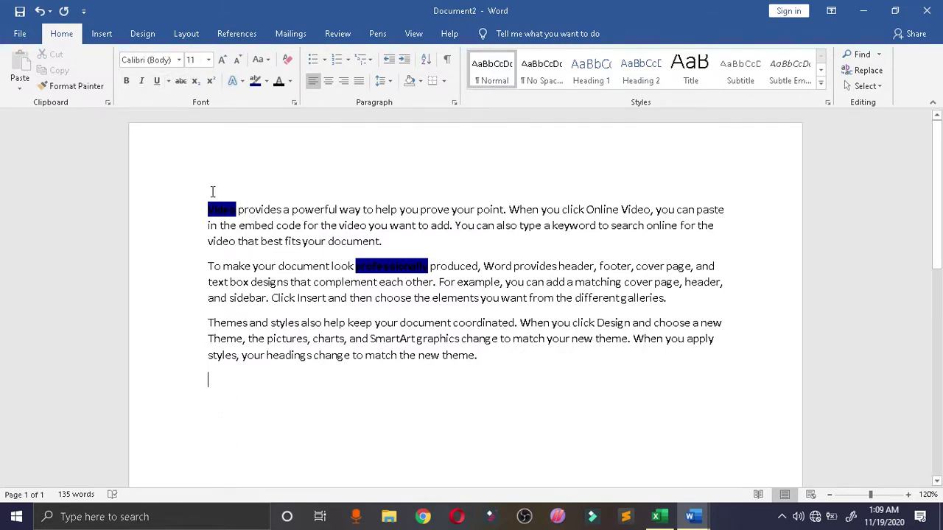
- Apply Adobe Garamond Pro Bold to all three paragraphs
drag(208, 209, 477, 356)
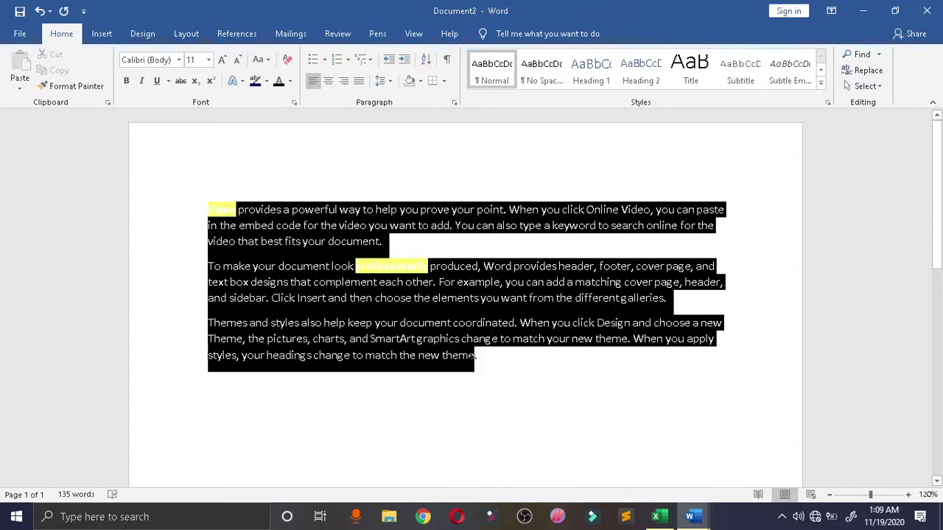
click(178, 59)
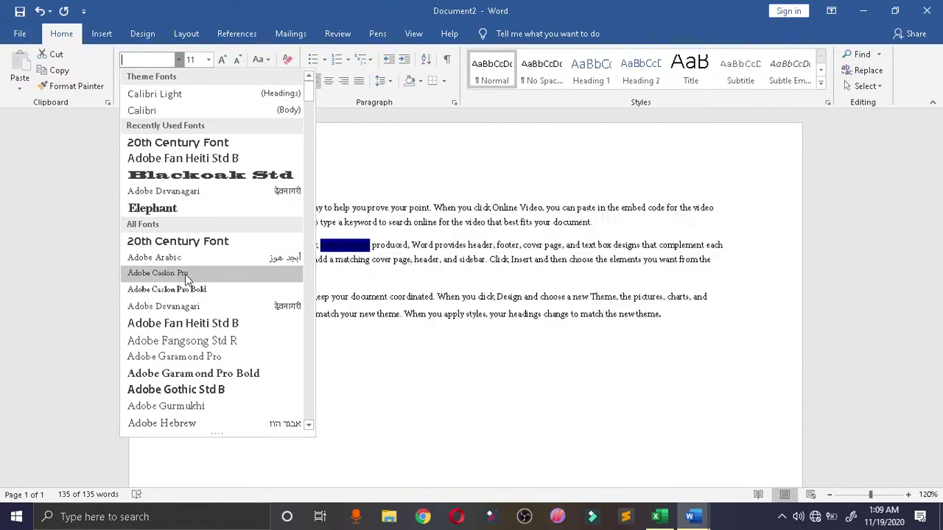
click(175, 374)
click(182, 391)
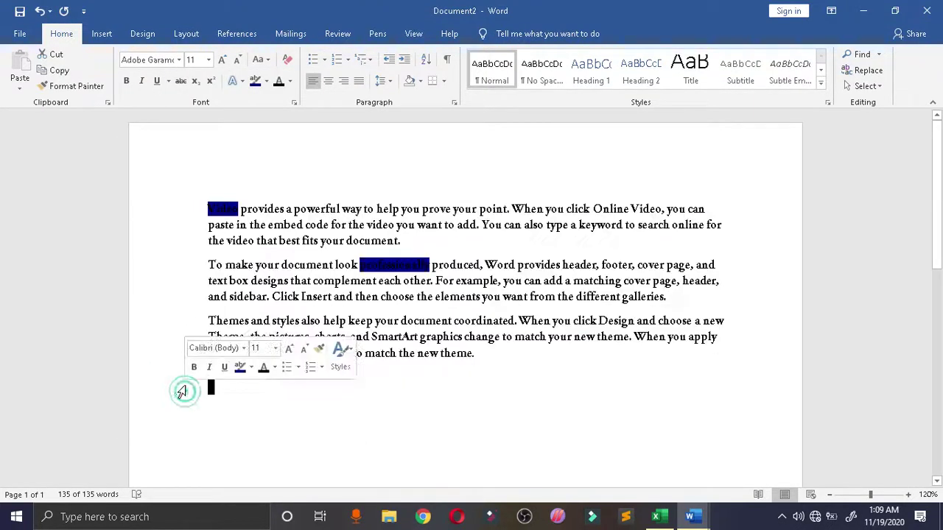
- Check the font size of the text, leaving it at 11
click(179, 209)
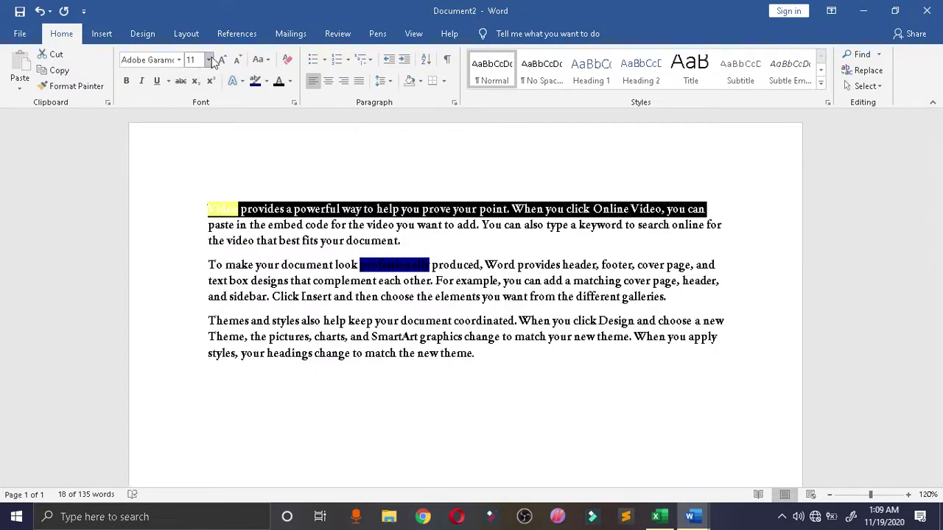
click(210, 60)
click(153, 211)
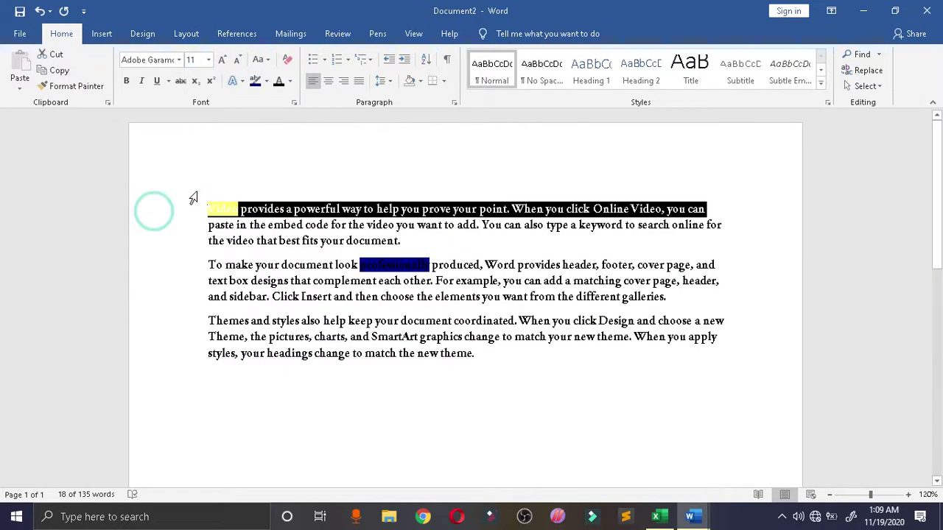
drag(193, 198, 477, 373)
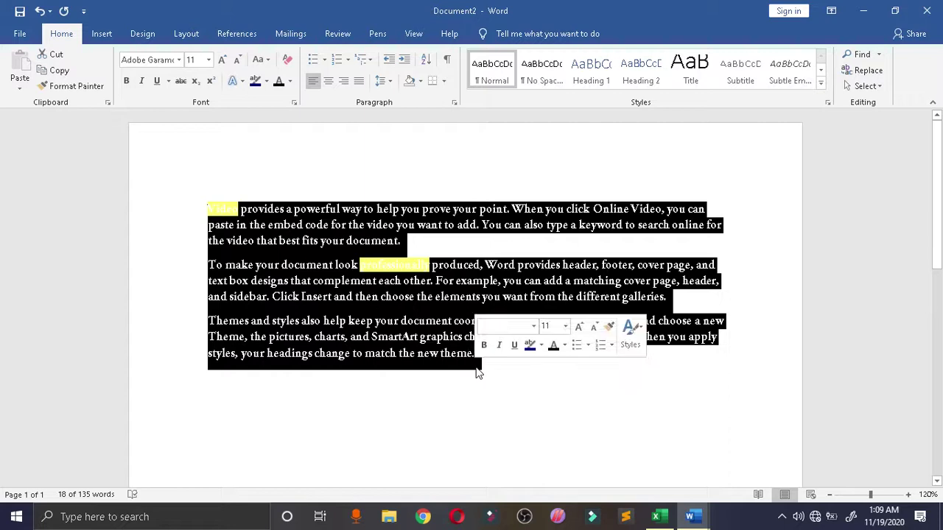
click(209, 60)
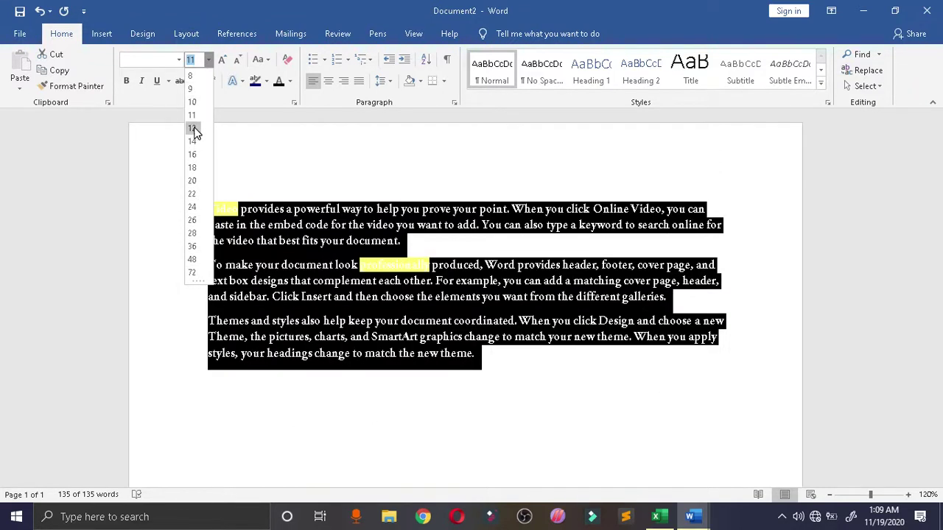
click(164, 147)
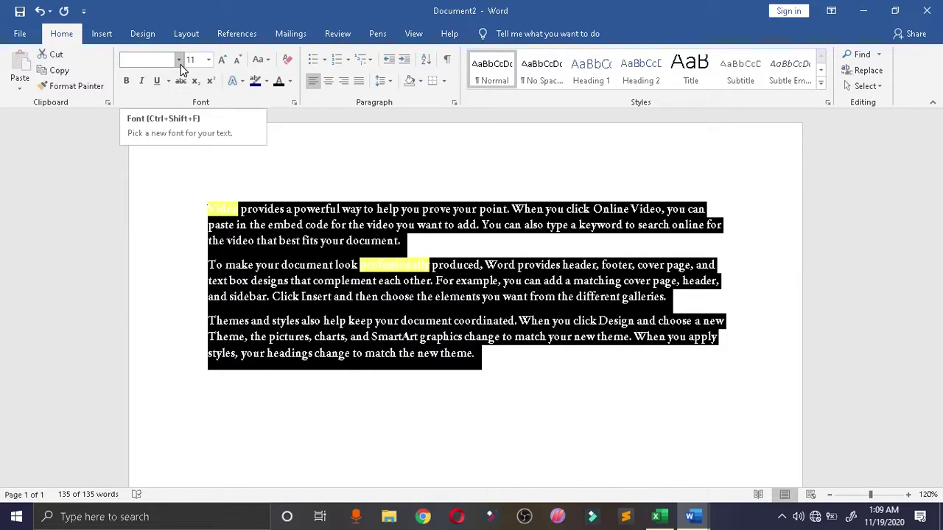
click(160, 170)
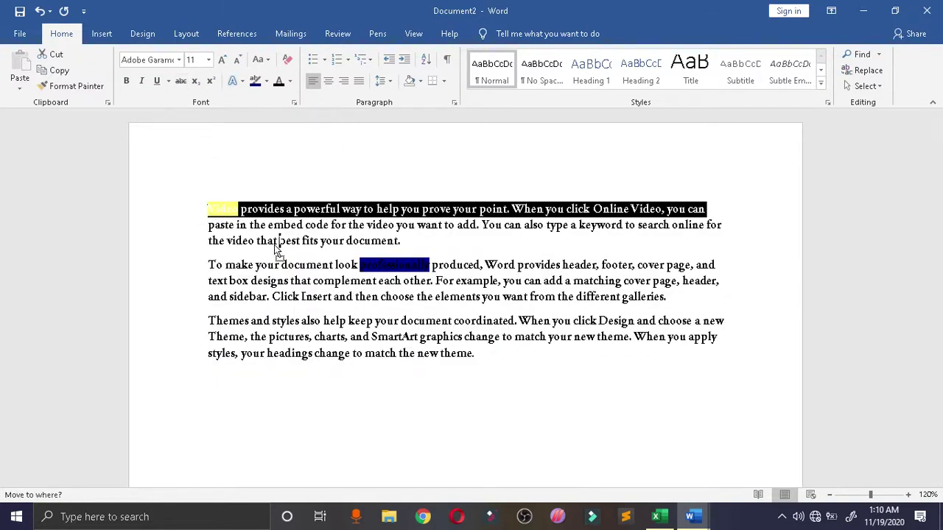
- Move the first line to after 'the video that' and make all the text bold
drag(213, 209, 278, 241)
drag(210, 210, 472, 355)
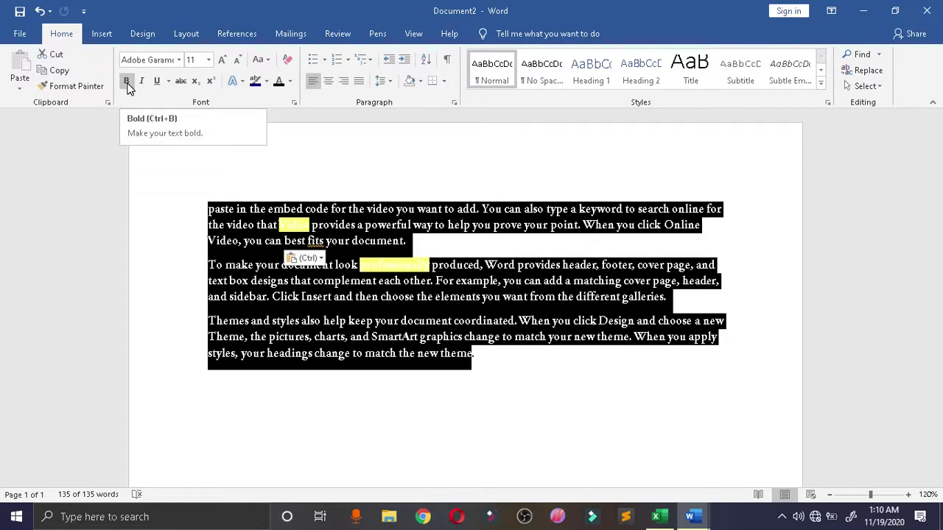
click(126, 81)
click(269, 404)
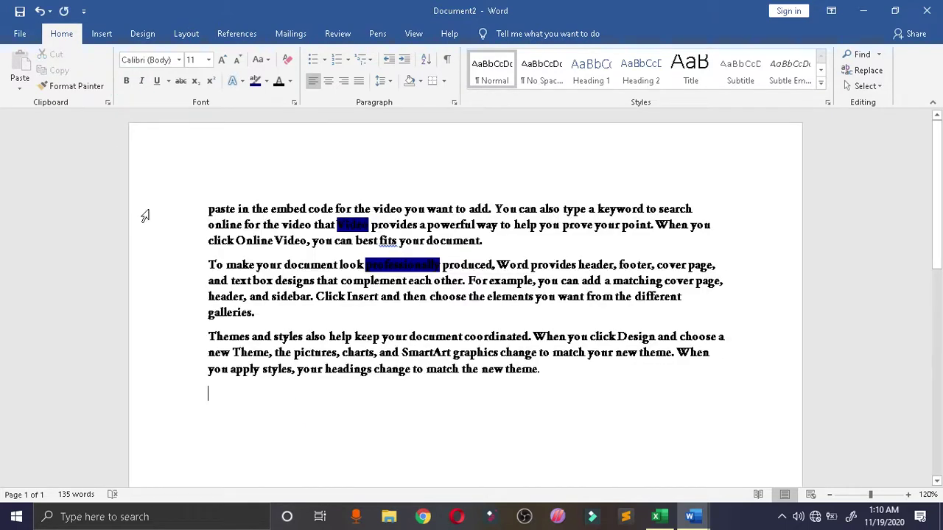
drag(208, 206, 546, 376)
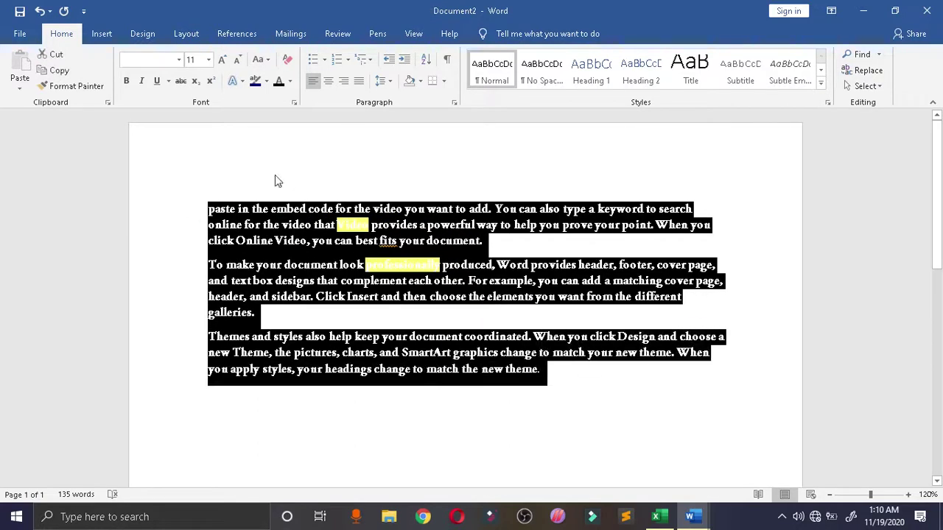
- Italicize all the text and underline it, first dash-dot, then a single line
click(143, 82)
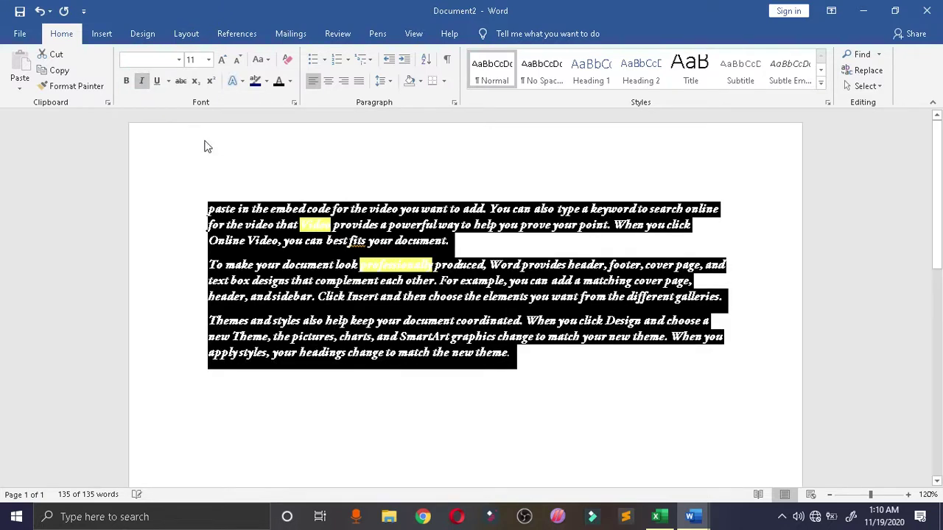
click(293, 383)
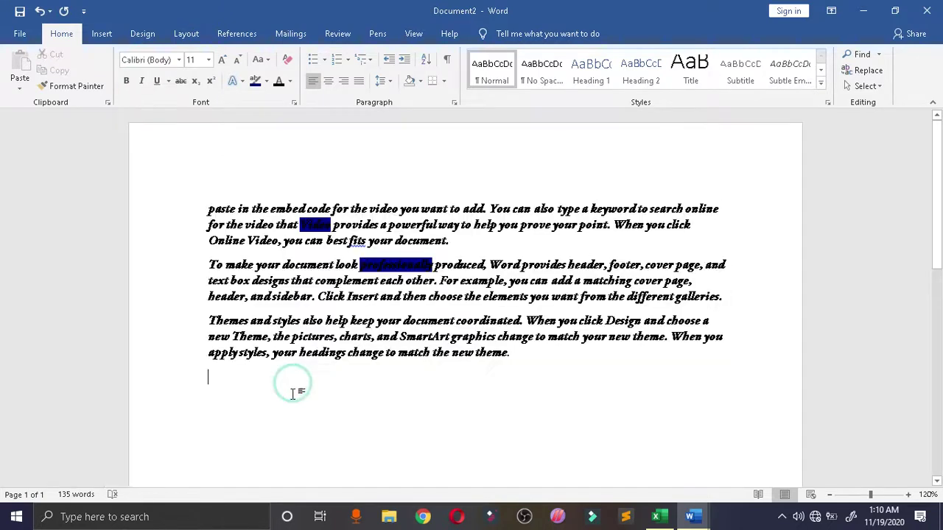
drag(205, 205, 503, 359)
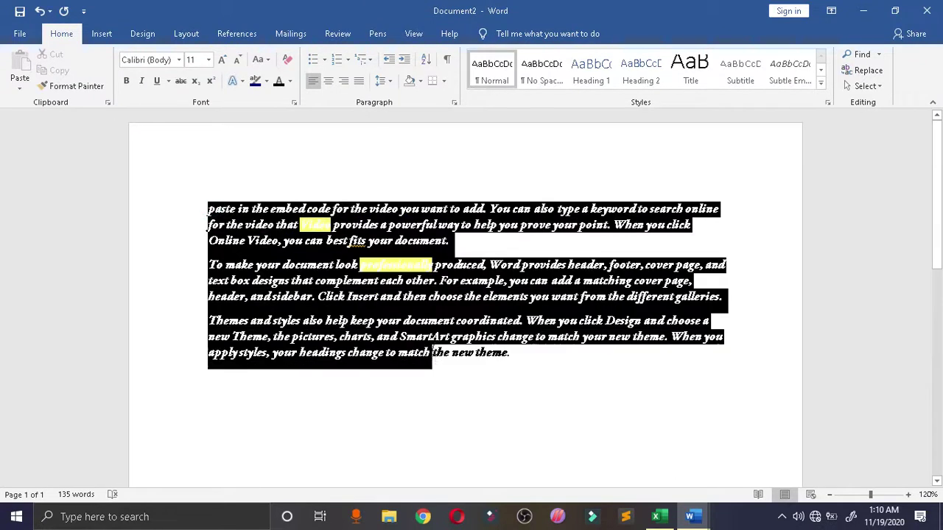
click(169, 82)
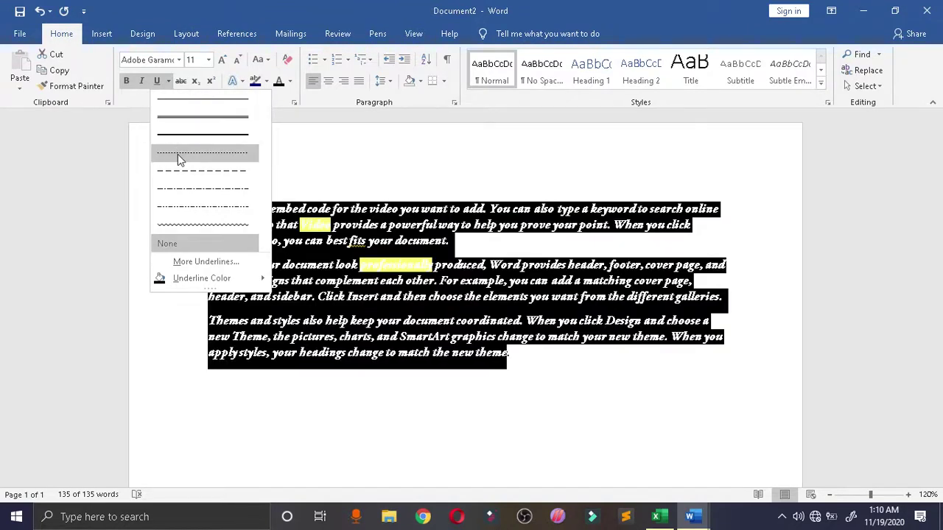
click(184, 193)
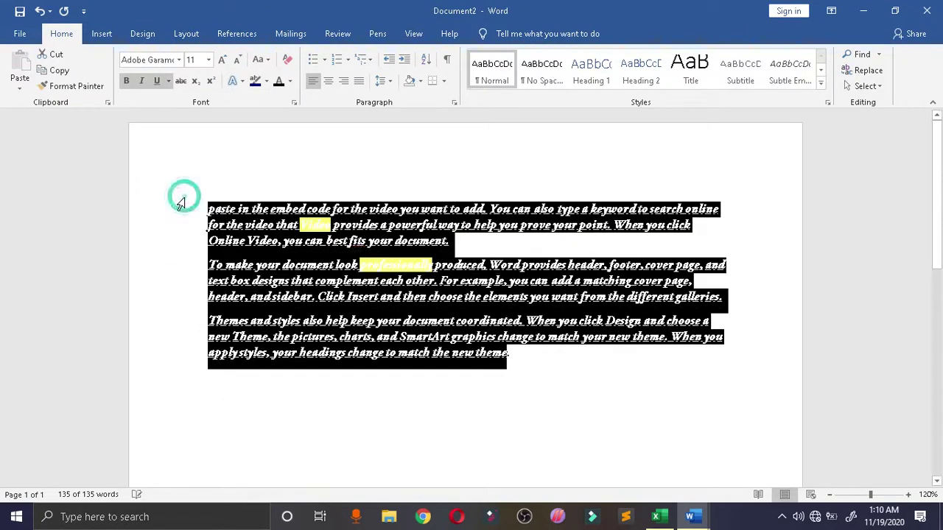
click(168, 81)
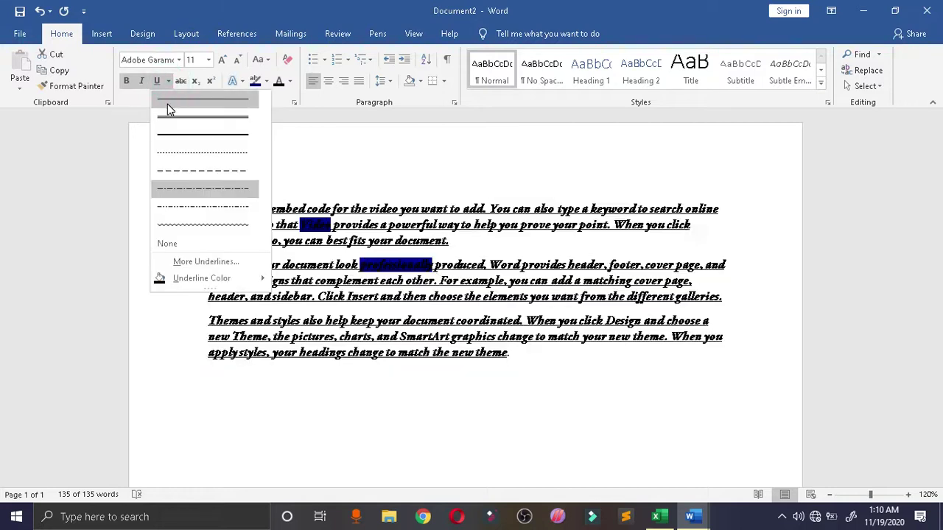
click(168, 106)
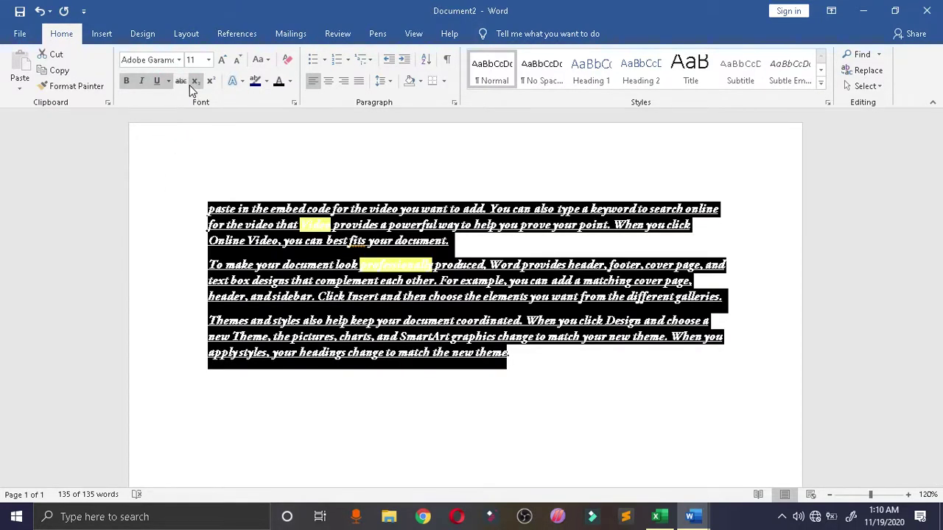
click(200, 186)
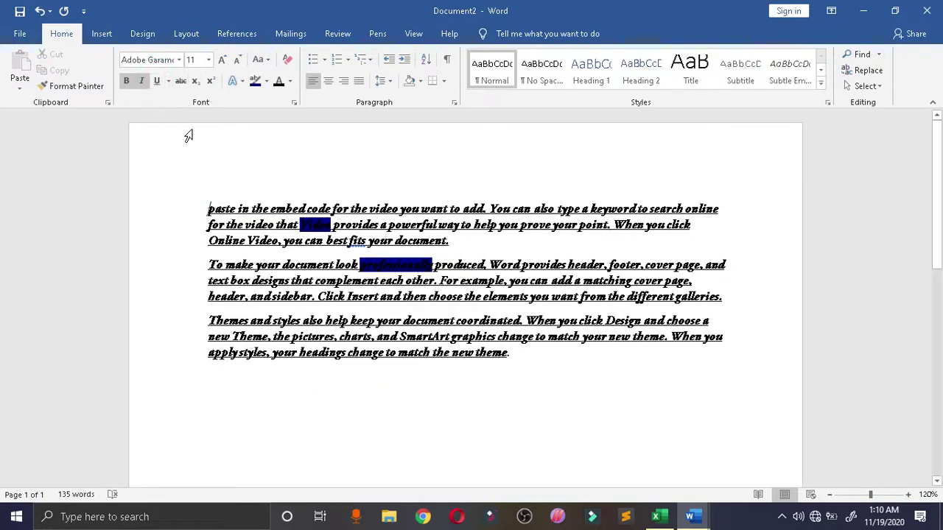
- Remove underline, italic and bold from all text and set it in Calibri Light
drag(209, 206, 508, 352)
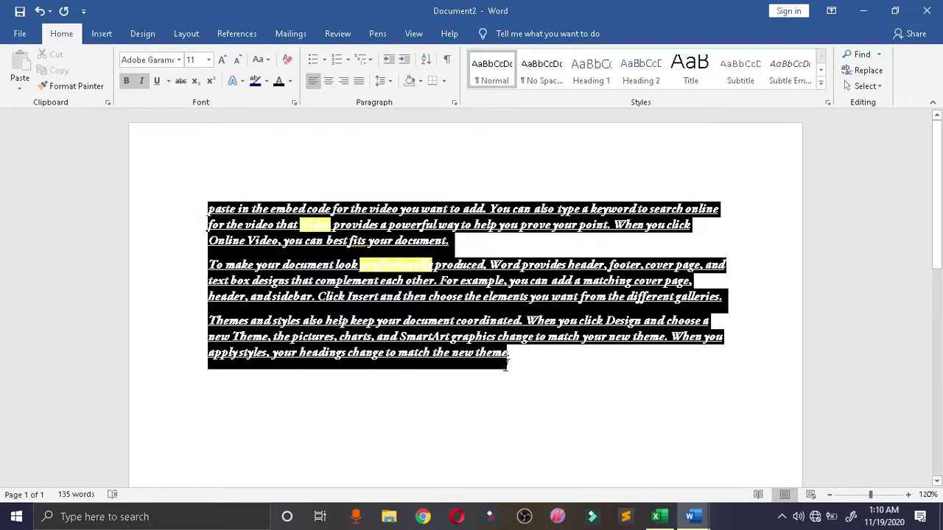
click(156, 81)
click(141, 81)
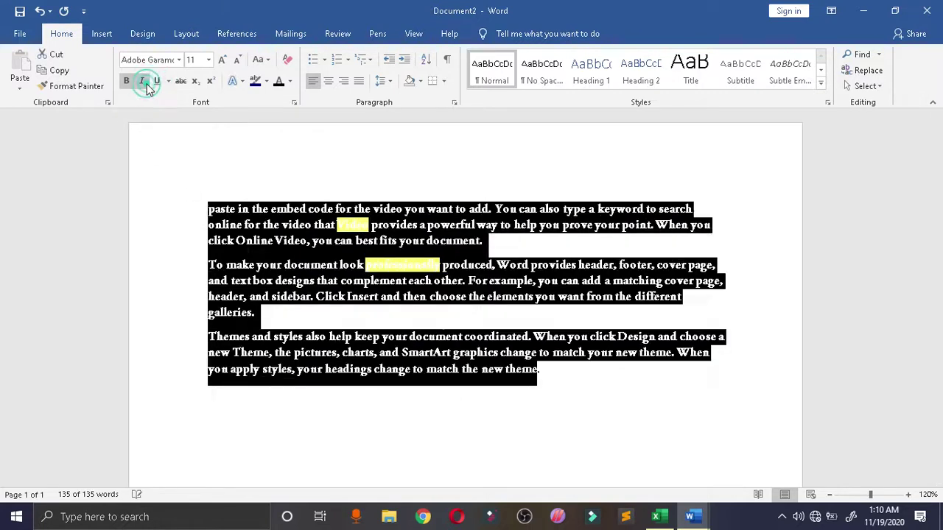
click(128, 82)
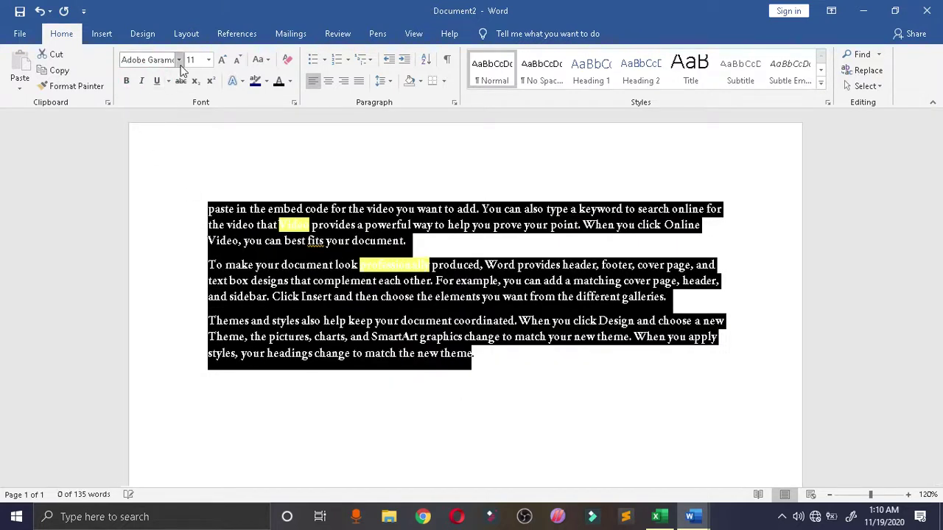
click(179, 60)
click(185, 95)
click(331, 166)
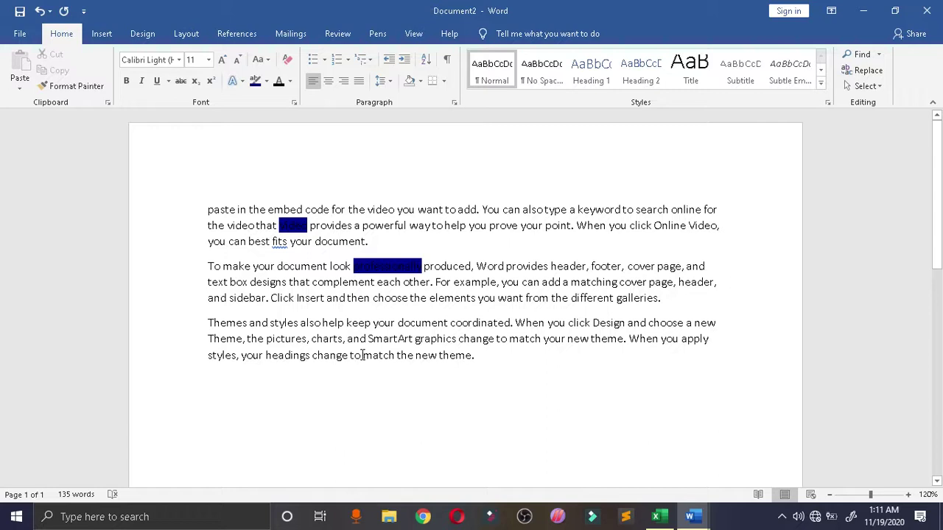
- Strike through the closing words 'to match the new theme.' in the last paragraph
drag(362, 355, 484, 358)
click(181, 83)
click(389, 398)
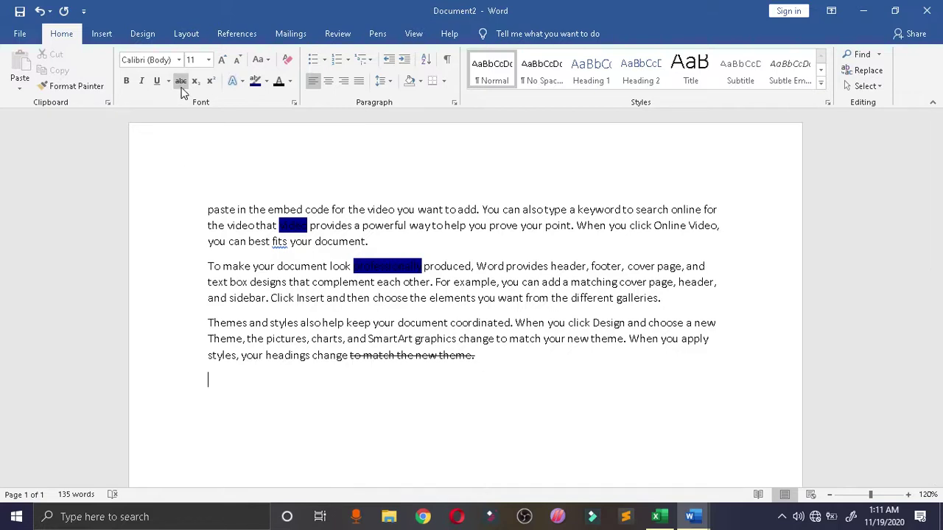
click(169, 210)
click(269, 433)
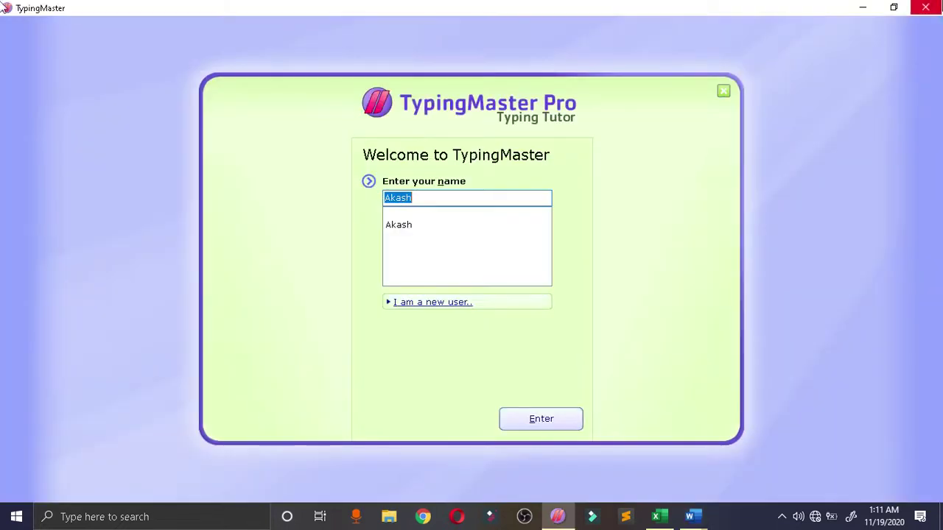
- Close the TypingMaster window to return to the Word document
click(927, 7)
text(k)
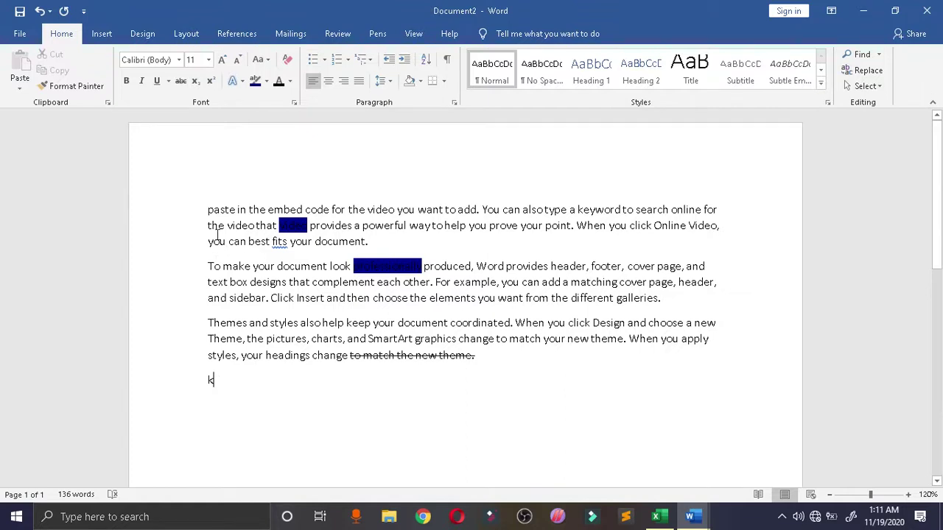
- Test subscript and superscript with a '2', delete it, then grow font to 12 and shrink back to 11
click(196, 80)
text(2)
key(BackSpace)
key(BackSpace)
text(2)
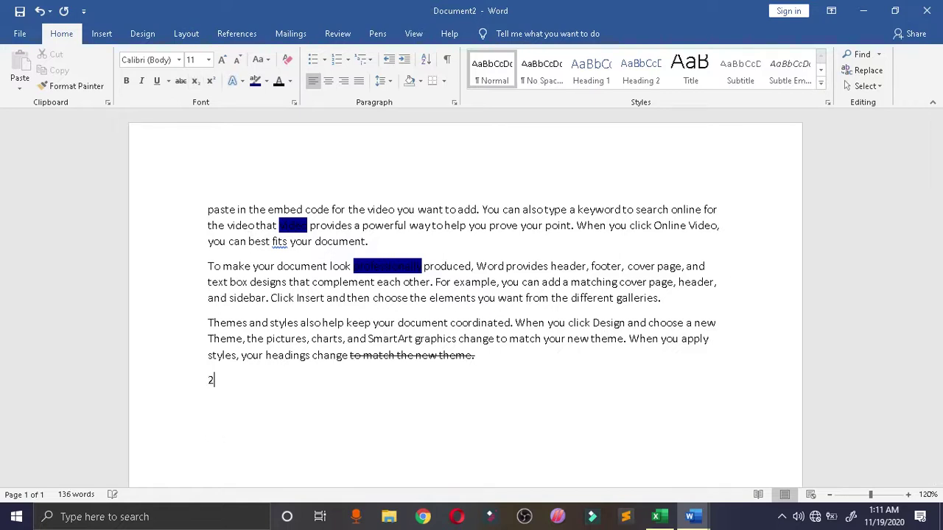
click(212, 87)
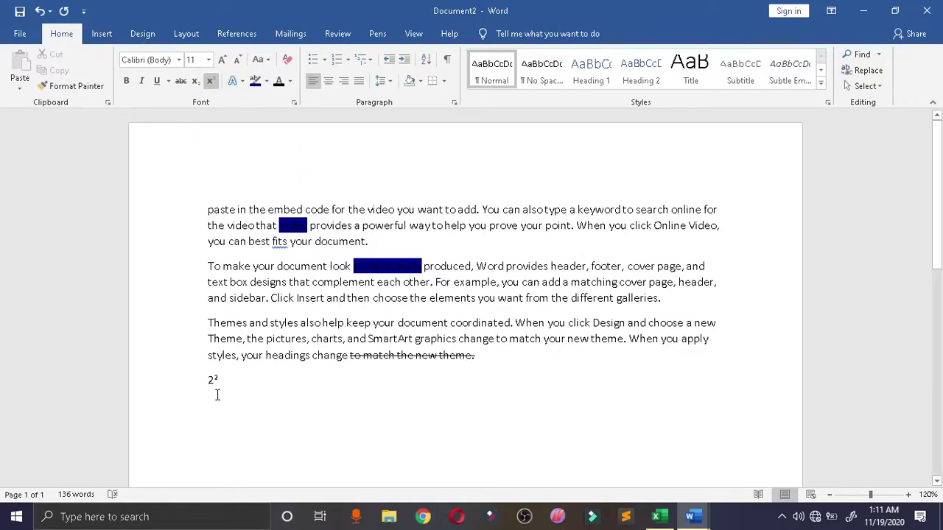
key(BackSpace)
key(BackSpace)
click(223, 60)
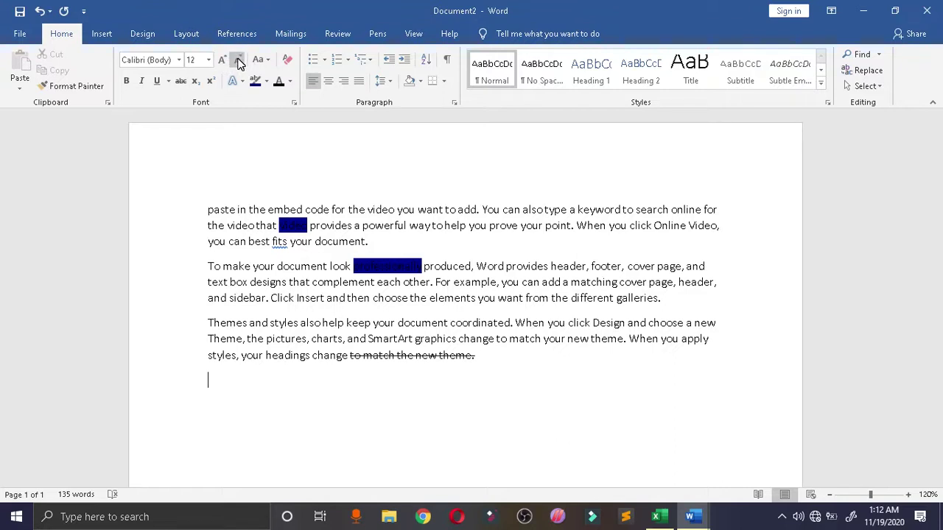
click(238, 60)
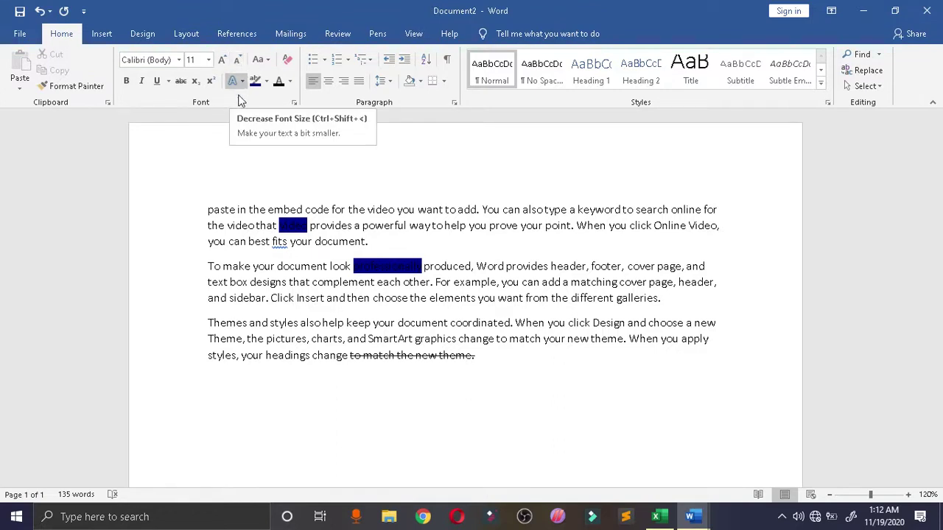
drag(207, 210, 481, 359)
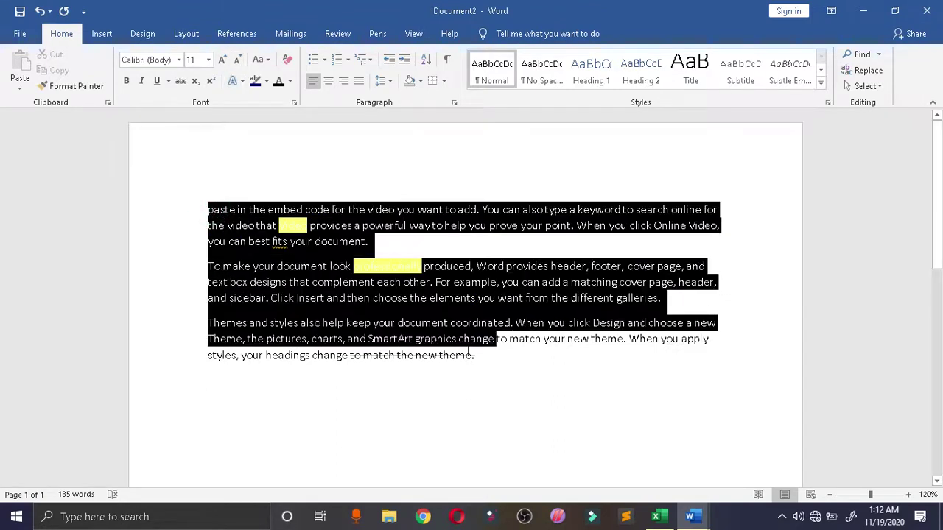
click(223, 59)
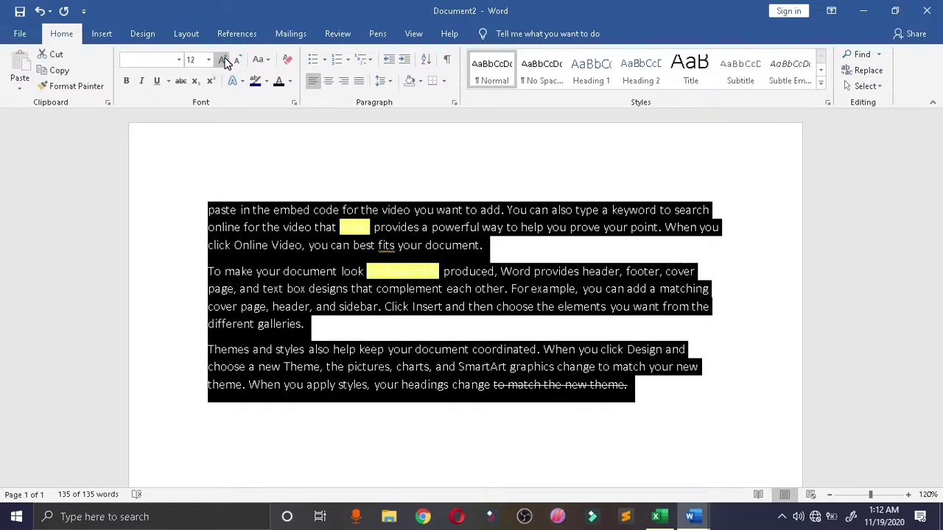
click(223, 60)
click(223, 59)
click(223, 59)
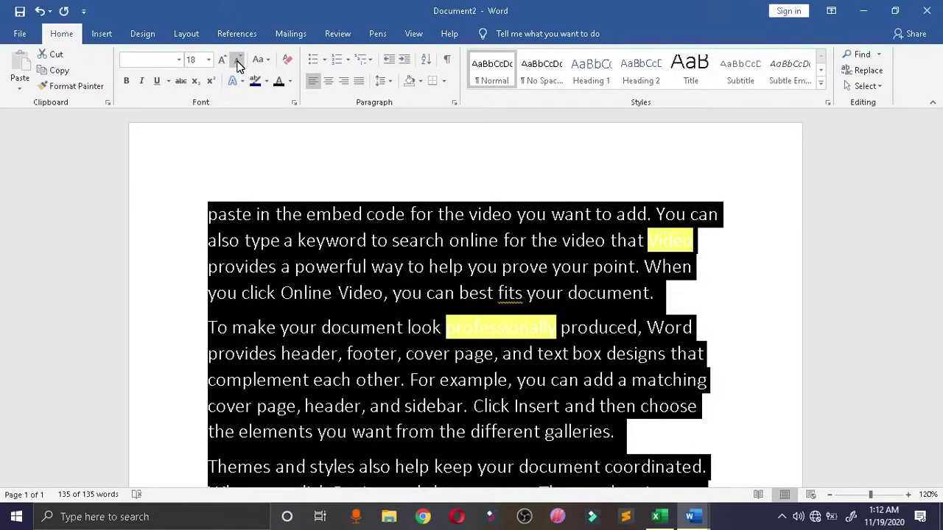
click(238, 59)
click(238, 59)
click(238, 59)
click(238, 59)
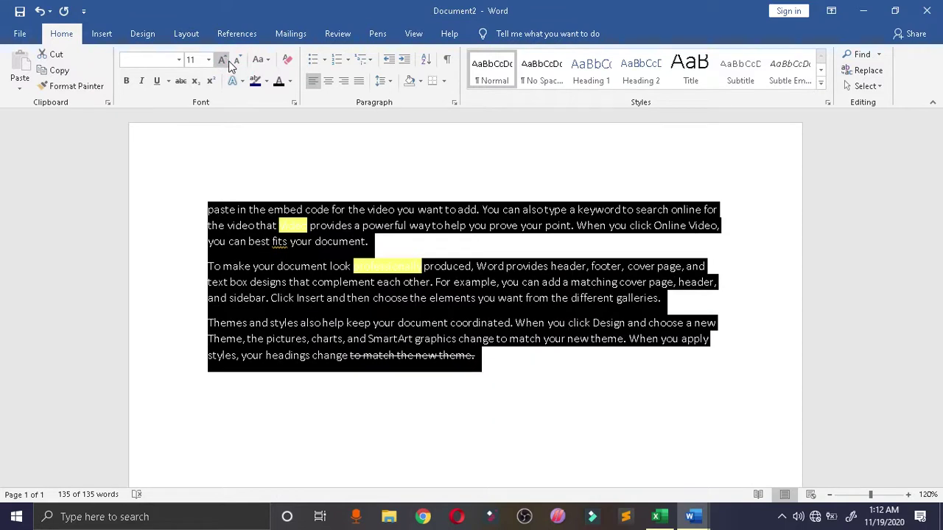
click(267, 60)
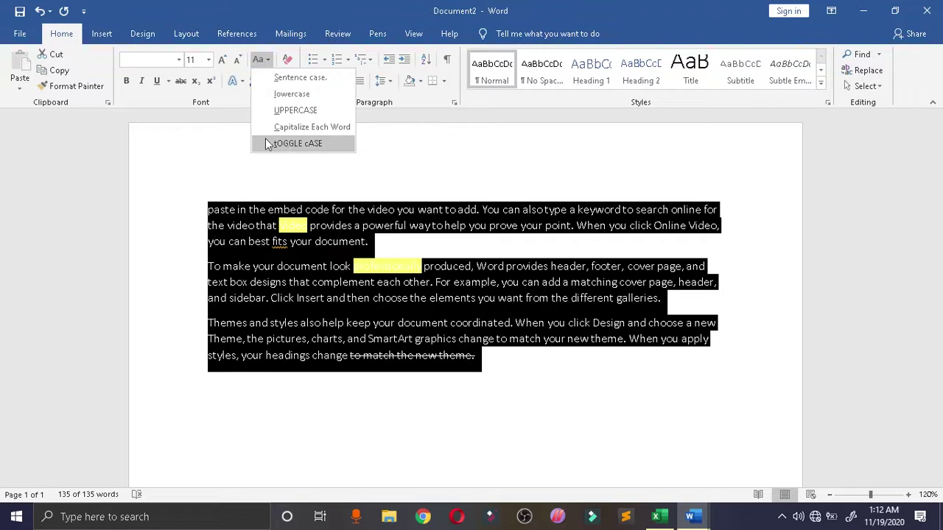
click(198, 145)
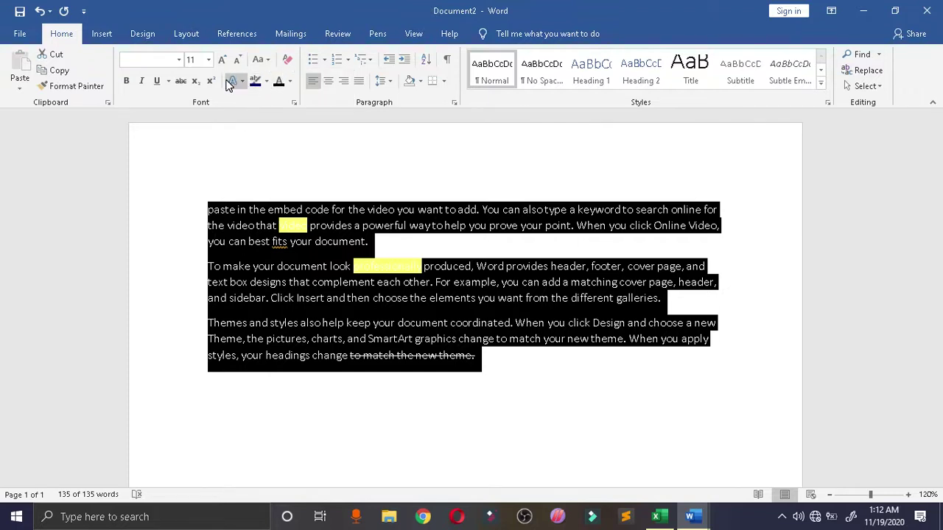
click(240, 86)
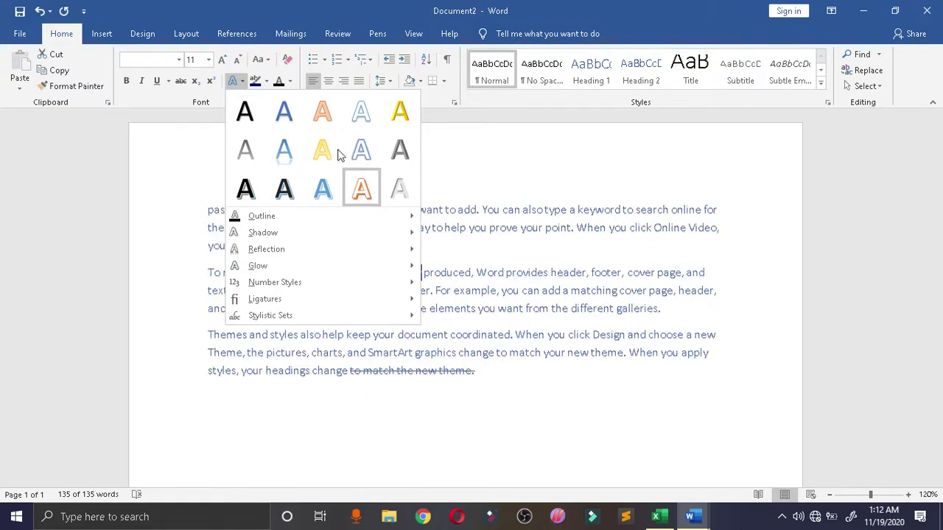
- Apply the blue outlined text effect to the text, previewing shadows without adding one
click(282, 114)
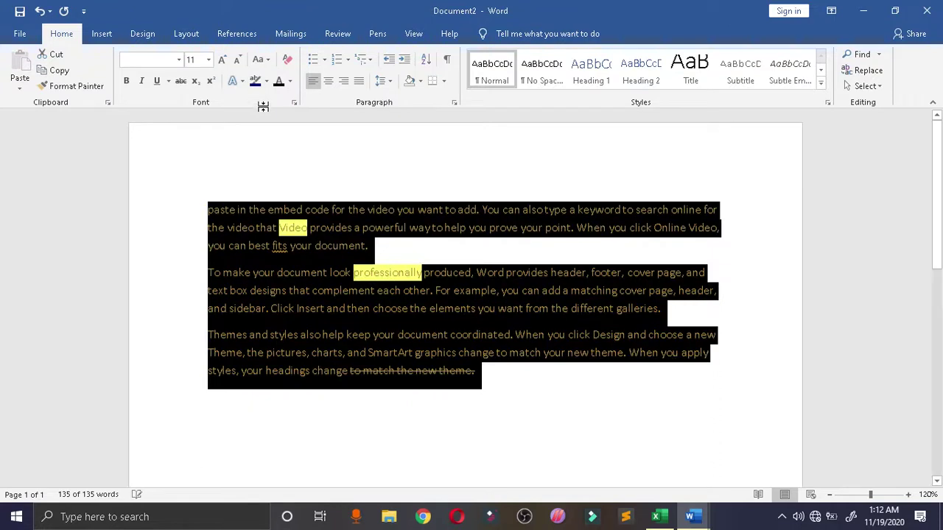
click(241, 83)
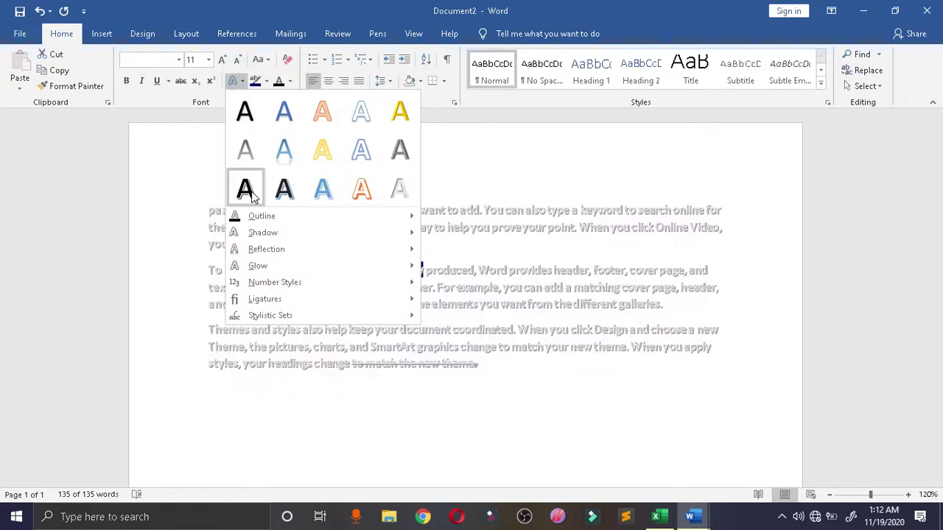
click(258, 232)
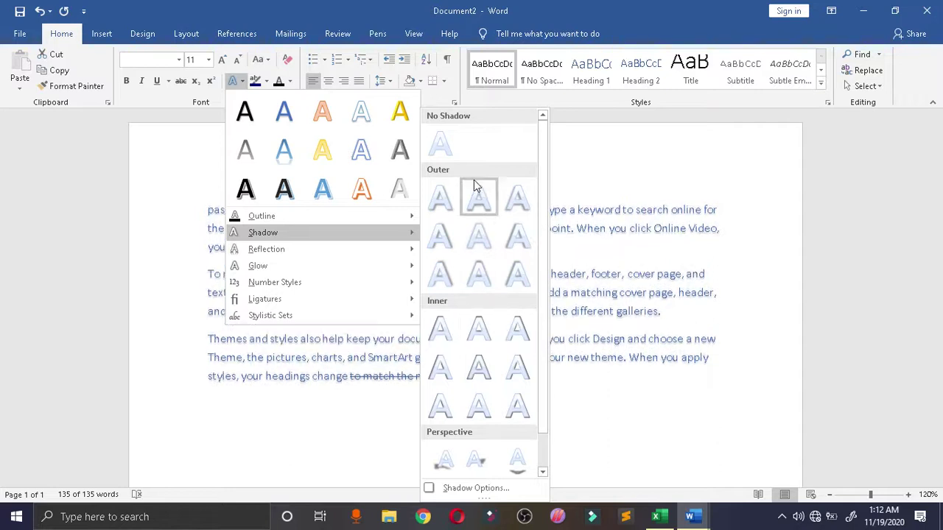
click(637, 186)
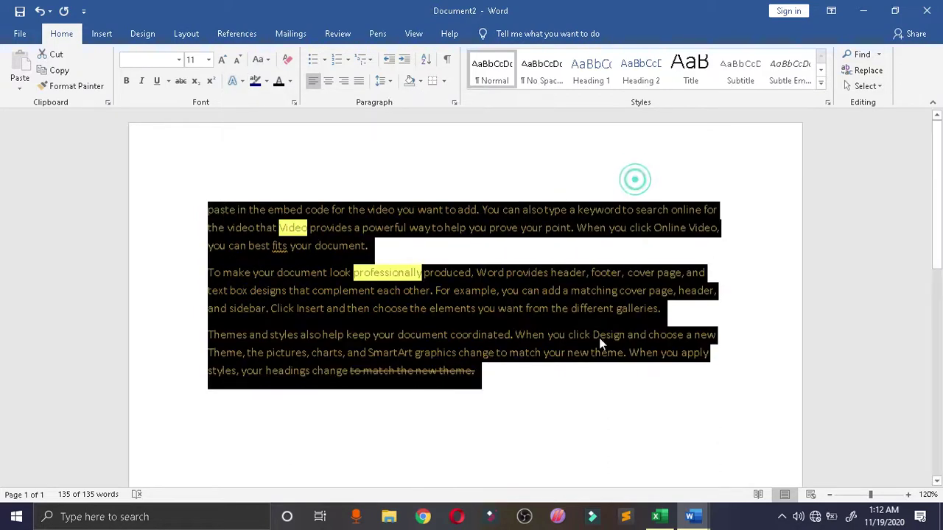
mouse_move(199, 208)
mouse_down()
mouse_move(373, 365)
mouse_move(479, 382)
mouse_up()
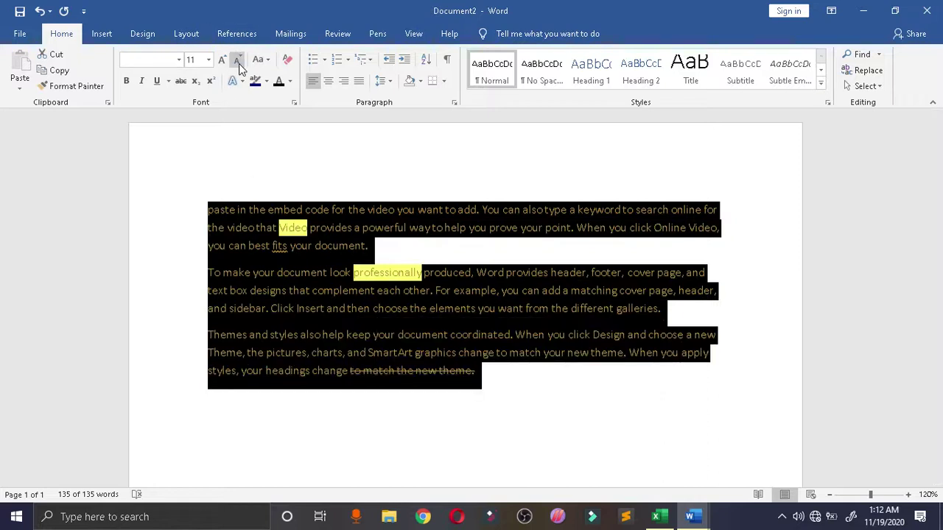
- Change all the text from the muted blue-gray colour to black
click(265, 82)
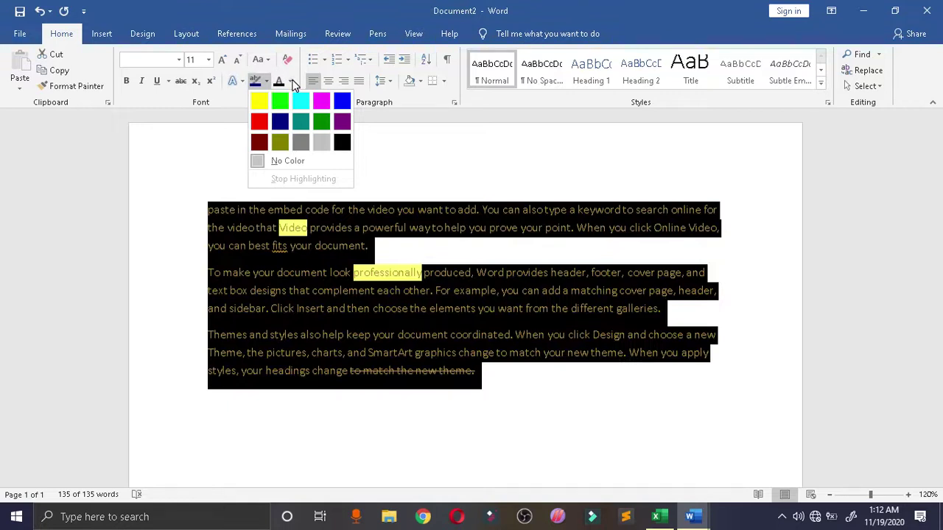
click(291, 82)
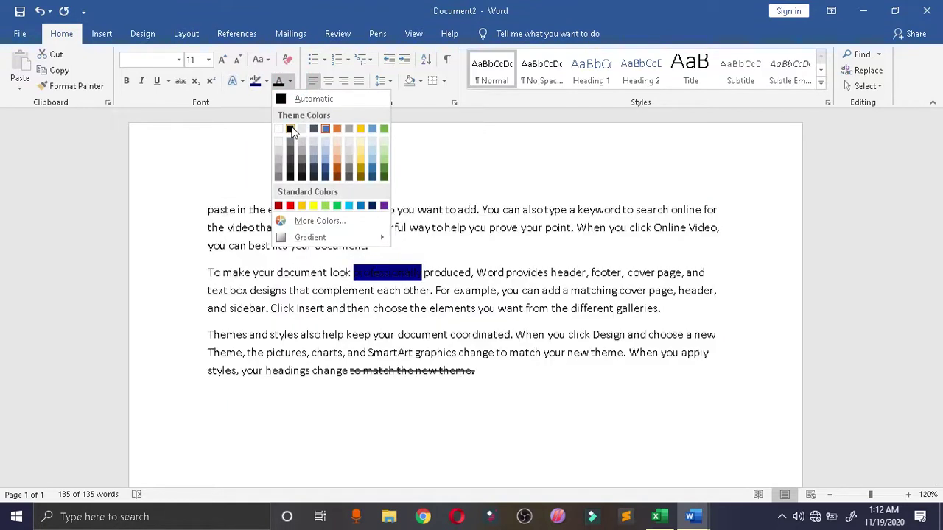
click(291, 131)
- Apply the Elephant font to all three paragraphs
click(178, 60)
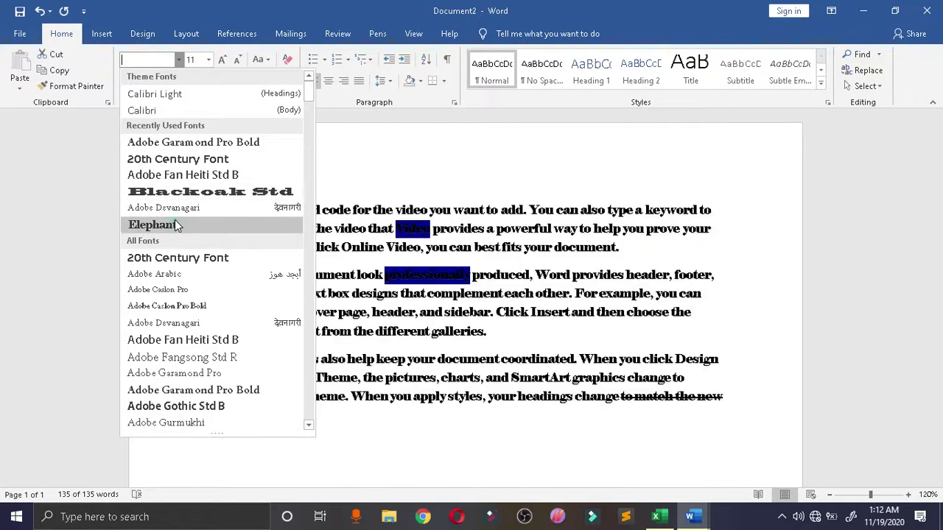
click(175, 225)
click(179, 209)
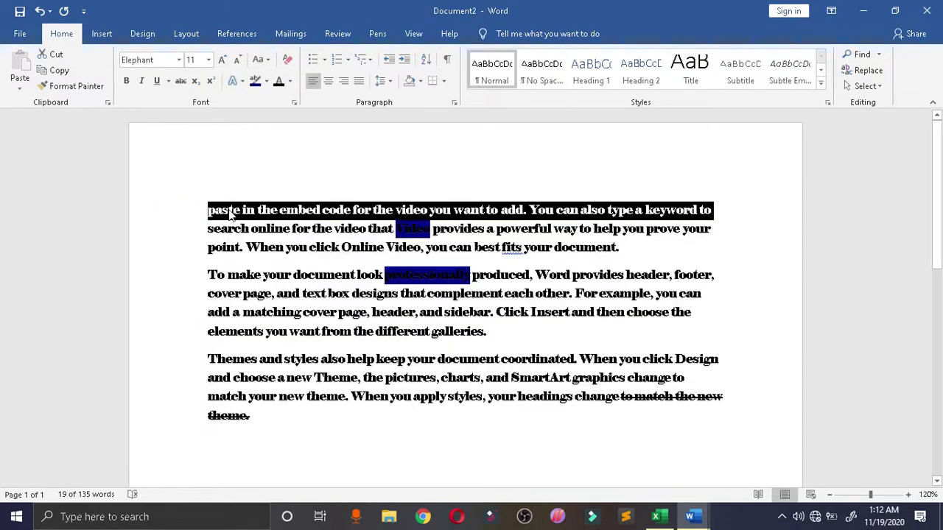
- Drag the opening line into the third paragraph before 'pictures', then select all the text
mouse_move(214, 210)
mouse_down()
mouse_move(376, 309)
mouse_move(385, 375)
mouse_up()
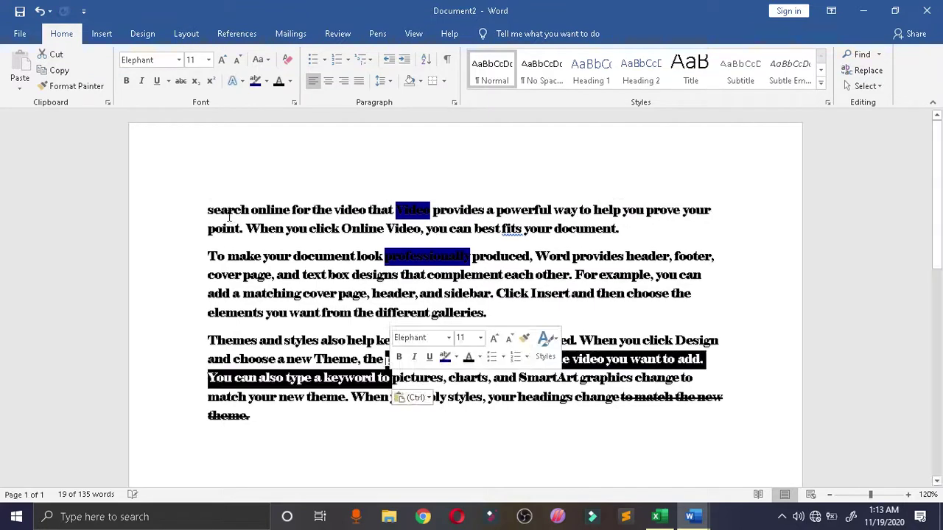
click(215, 207)
drag(215, 207, 604, 5)
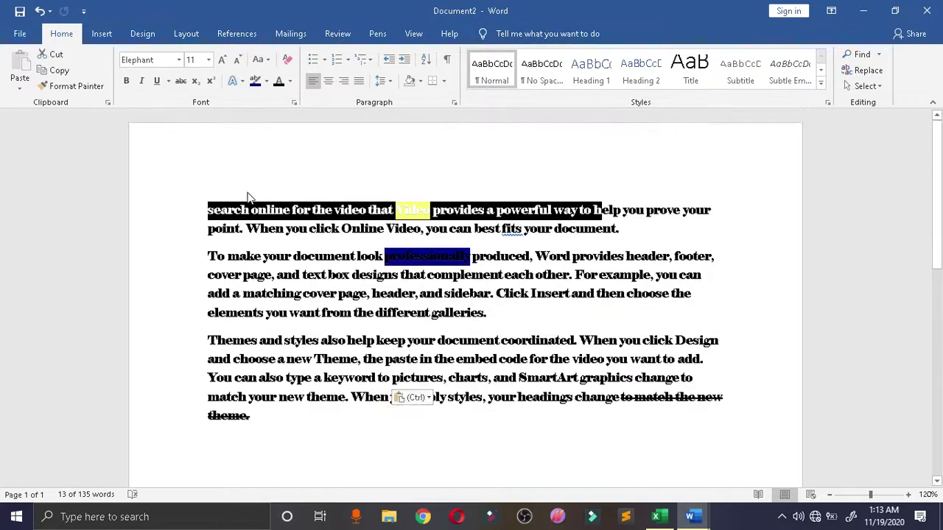
click(232, 196)
drag(209, 200, 518, 397)
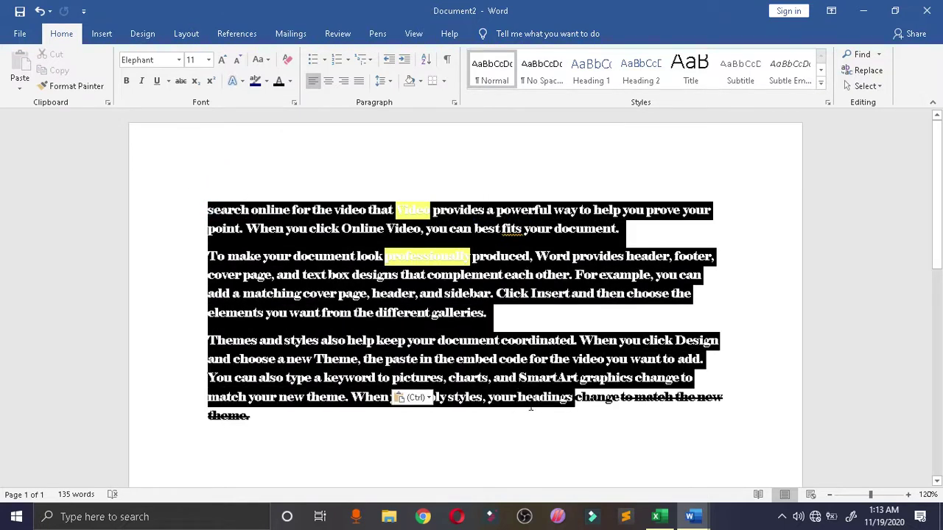
drag(521, 402, 725, 400)
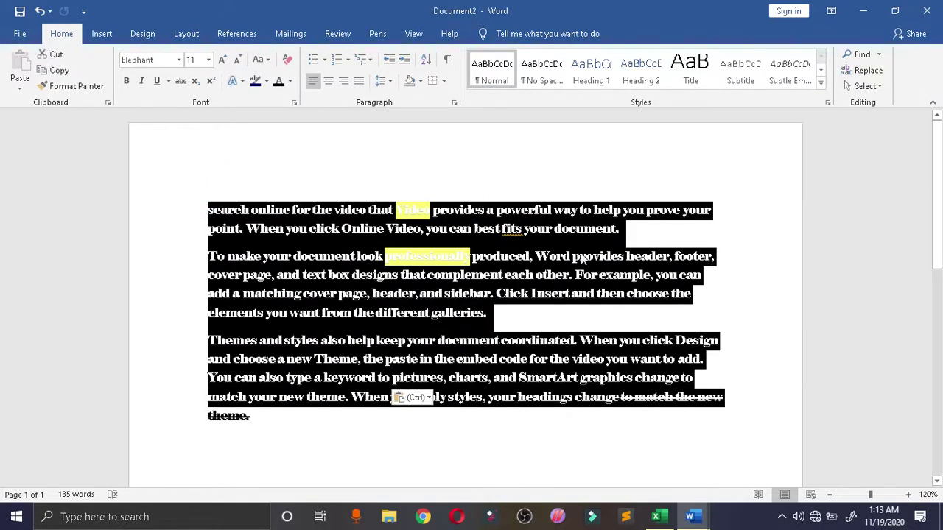
- Convert the selected paragraphs to lowercase with Change Case
click(269, 60)
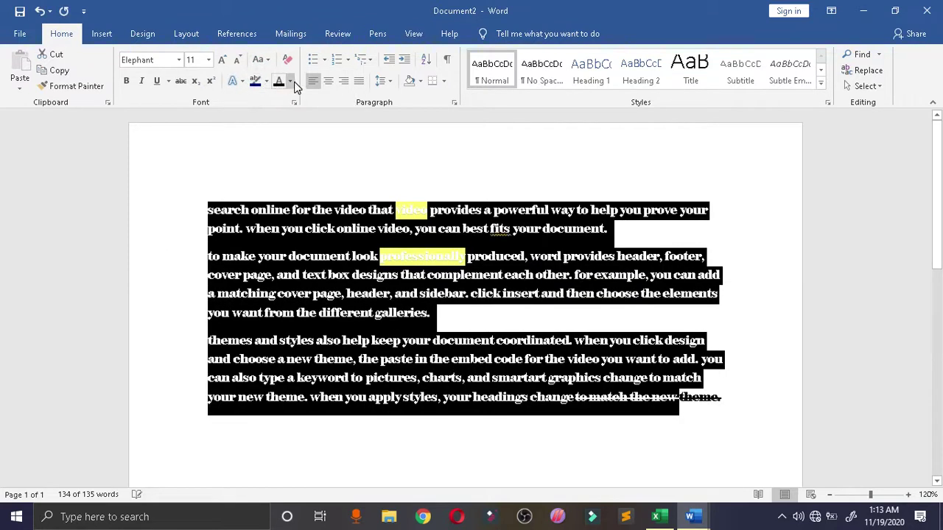
click(290, 81)
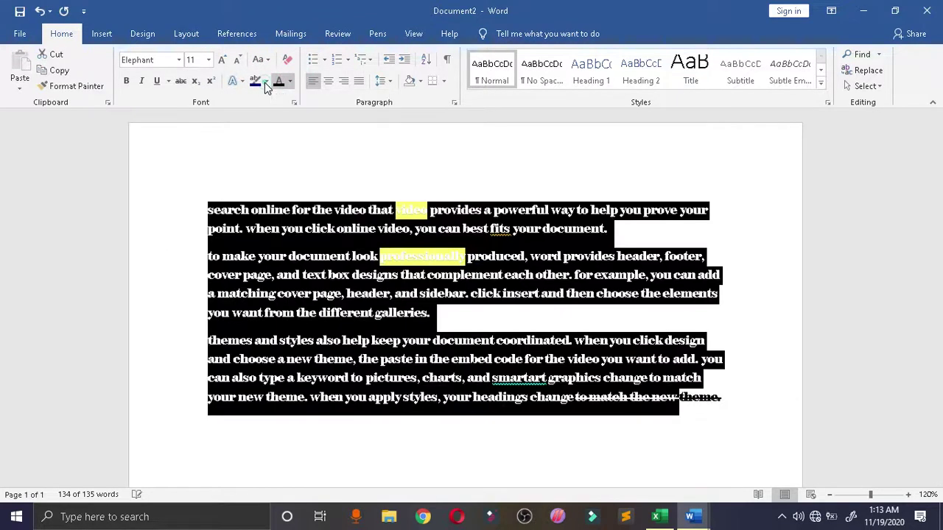
click(265, 82)
- Preview the Shadow text effects and highlight colours without applying any
click(245, 81)
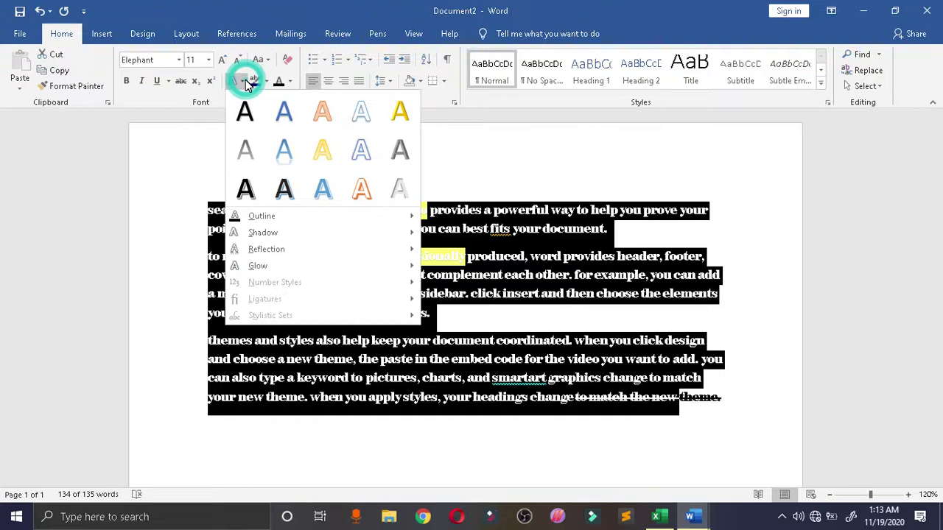
click(282, 234)
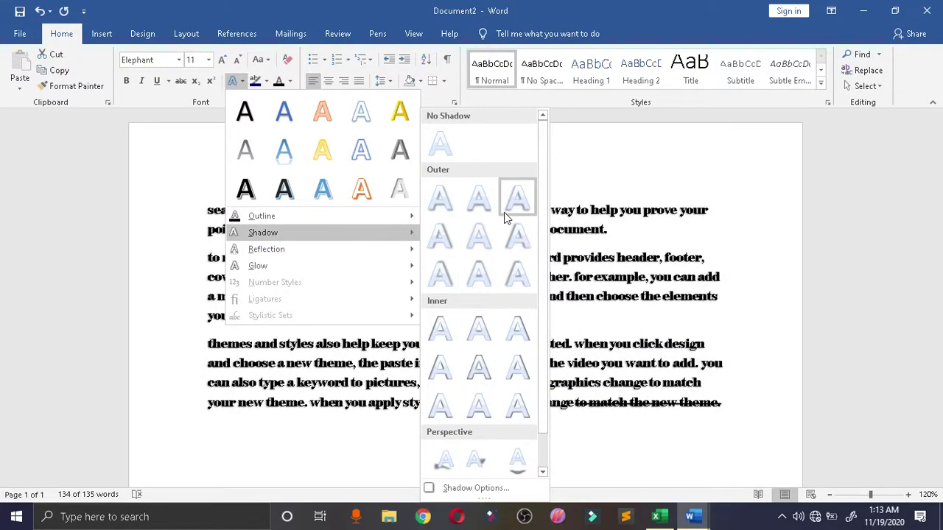
click(623, 152)
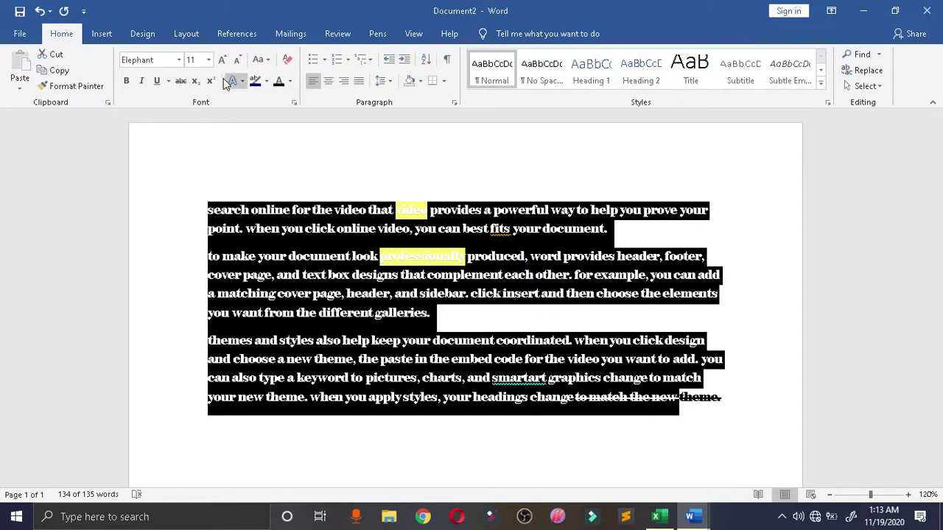
click(266, 81)
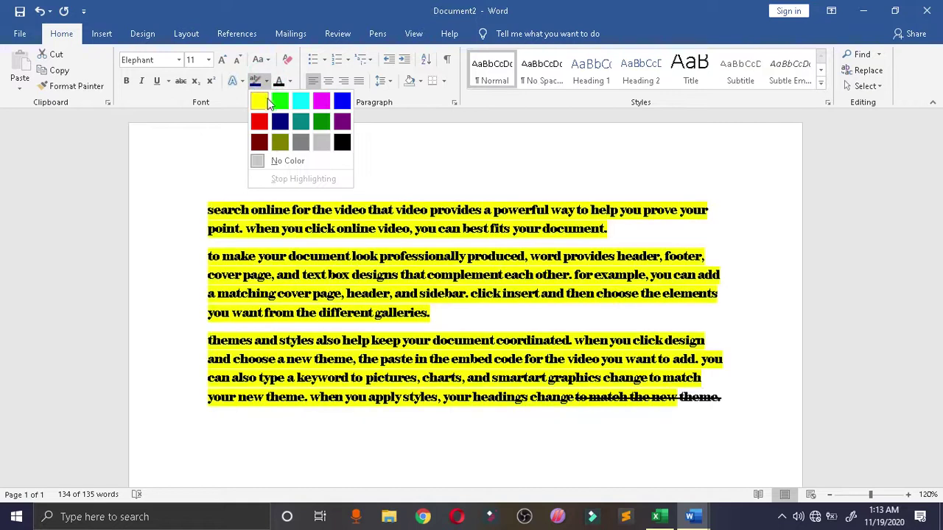
click(196, 190)
- Undo the earlier formatting changes with three Ctrl+Z presses
click(371, 437)
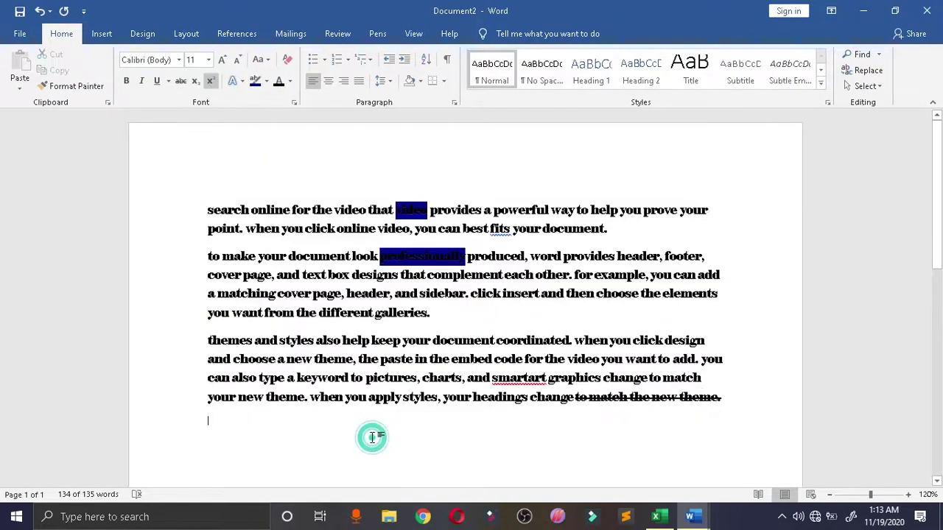
key(ctrl+z)
key(ctrl+z)
key(ctrl+z)
key(ctrl+z)
key(ctrl+z)
key(ctrl+z)
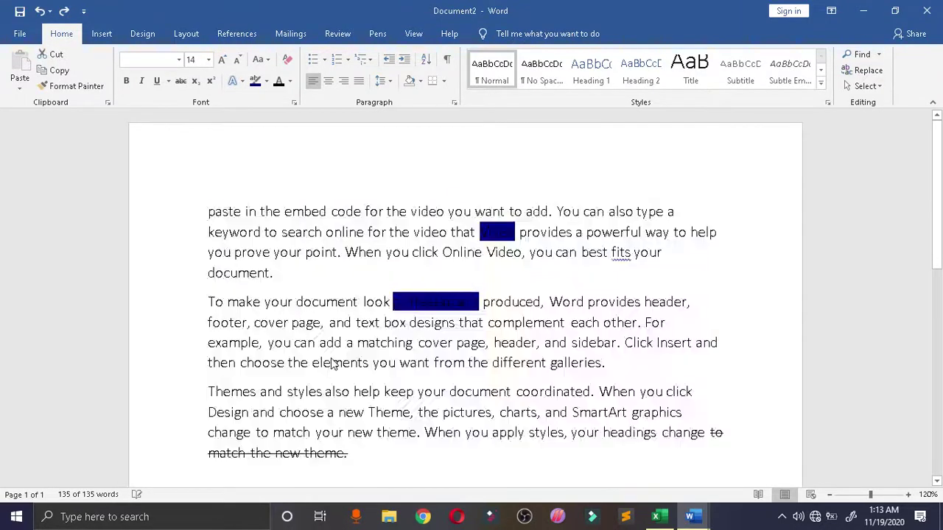
key(ctrl+z)
key(ctrl+z)
key(ctrl+z)
key(ctrl+z)
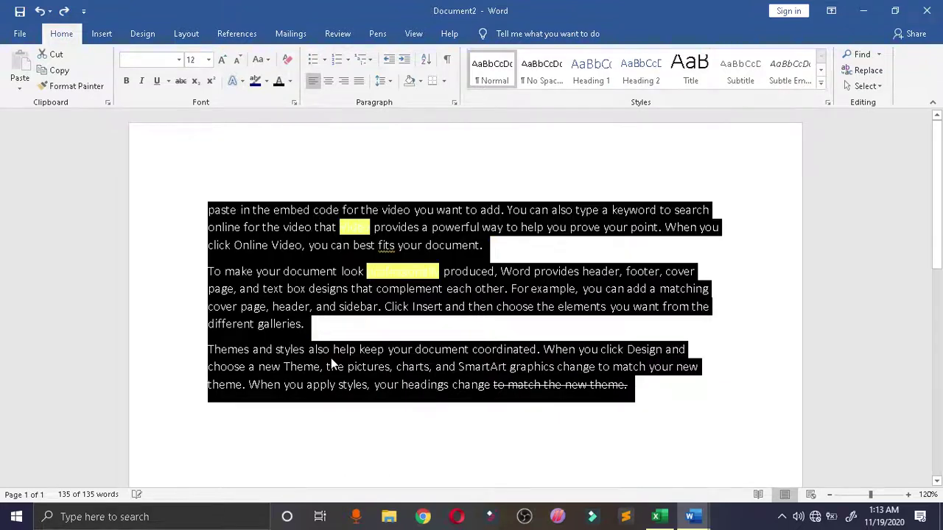
key(ctrl+z)
key(ctrl+z)
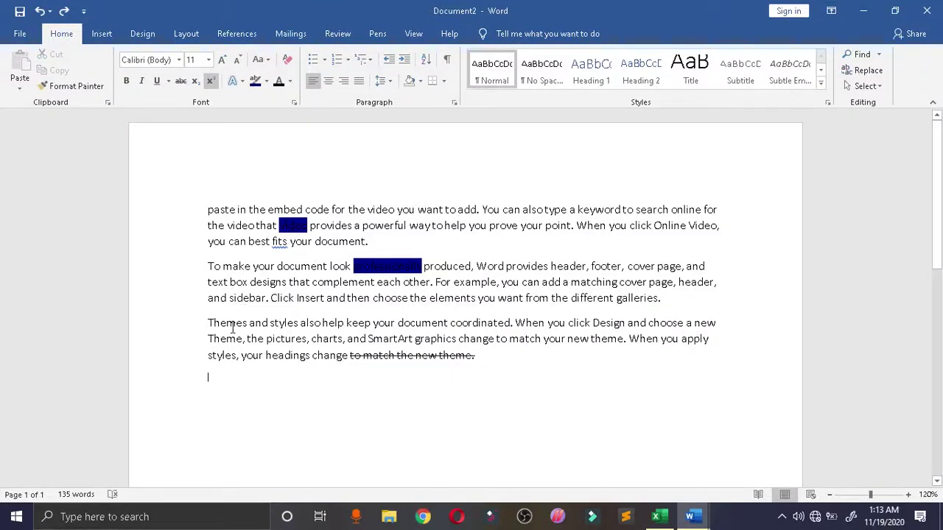
- Move 'Themes and styles also help keep your' after 'document' and select the new phrase
double_click(214, 324)
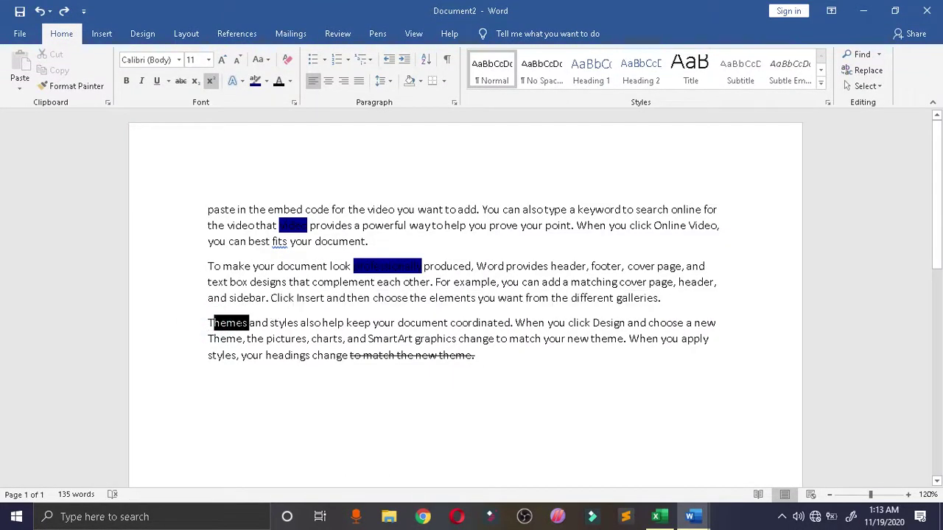
click(210, 324)
drag(210, 324, 397, 323)
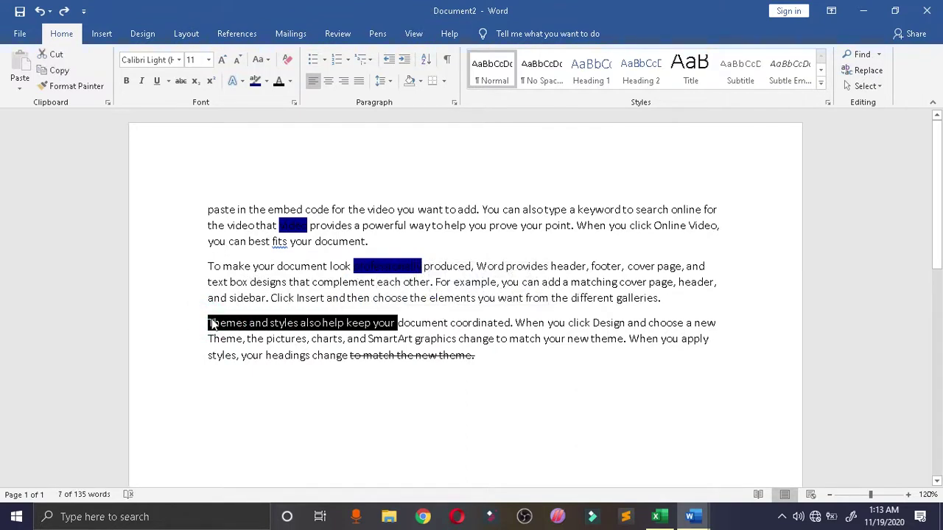
drag(209, 323, 448, 324)
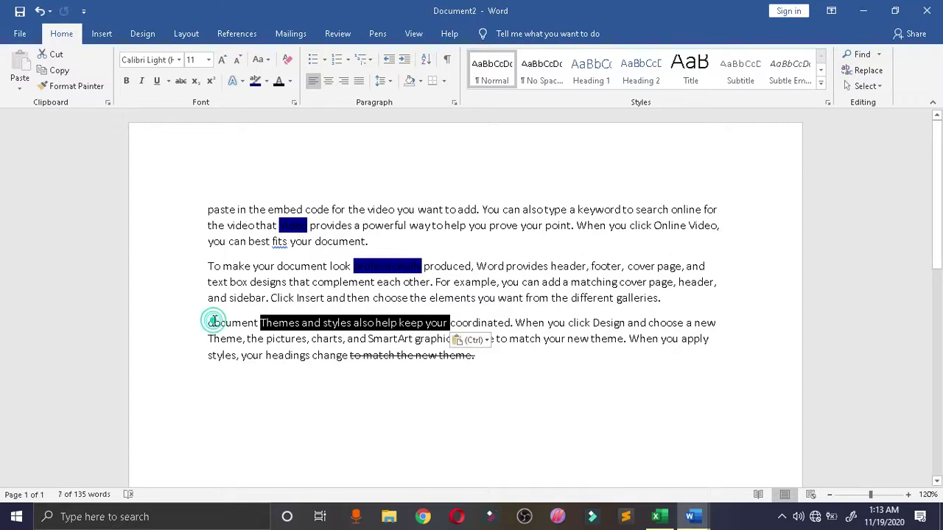
drag(208, 323, 509, 324)
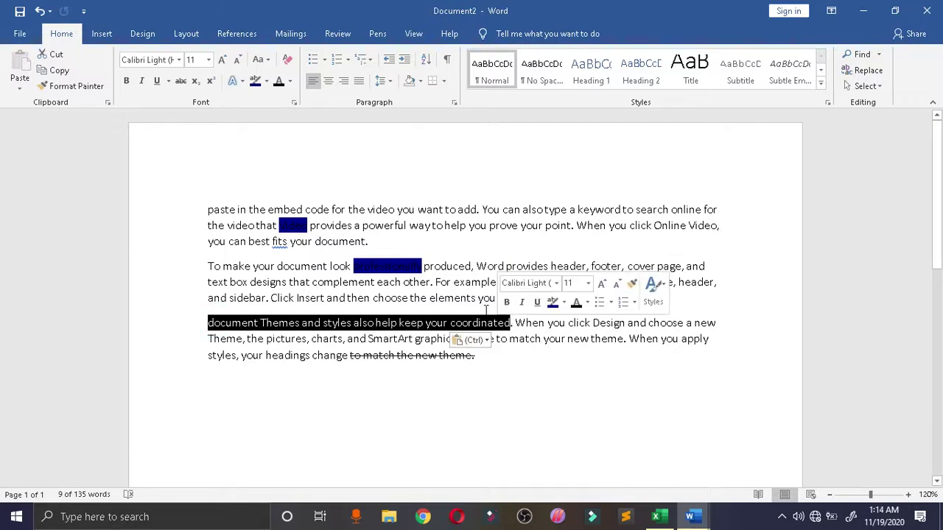
click(266, 83)
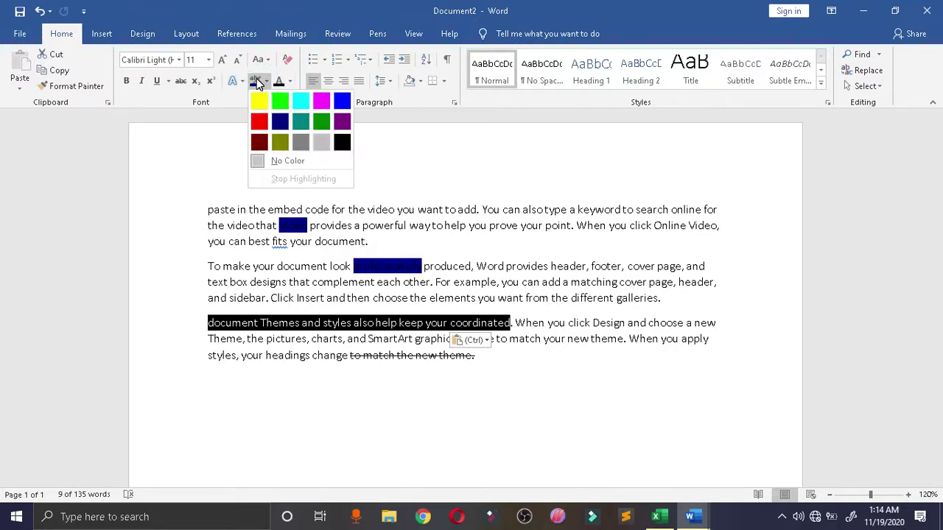
- Give 'document Themes and styles also help keep your coordinated' a yellow highlight
click(184, 147)
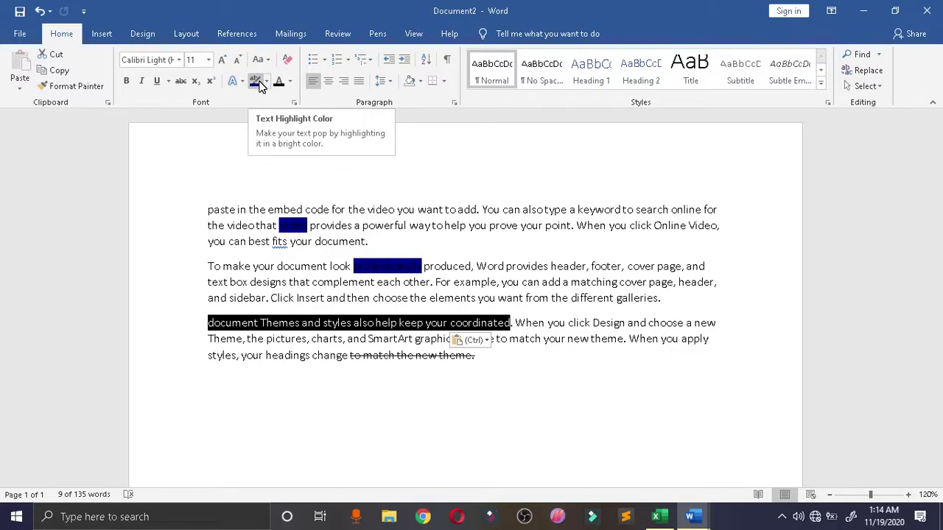
click(267, 81)
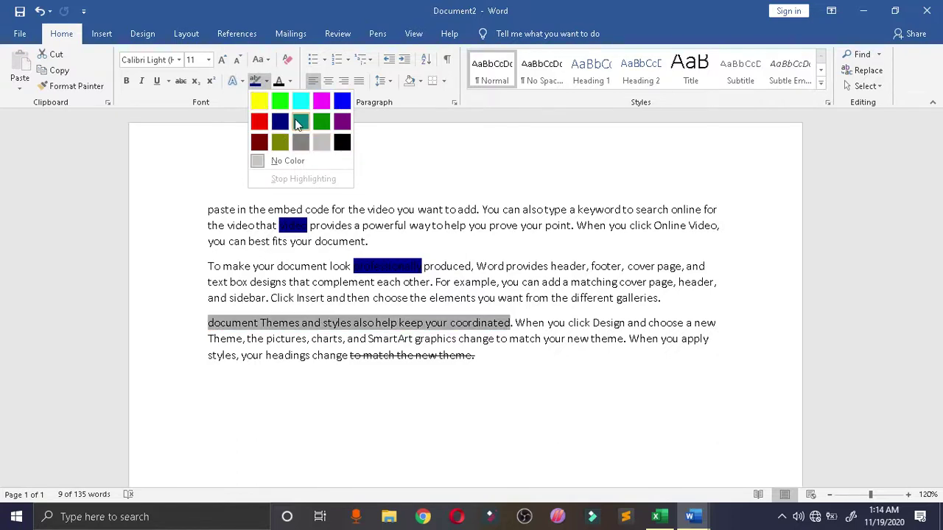
click(259, 100)
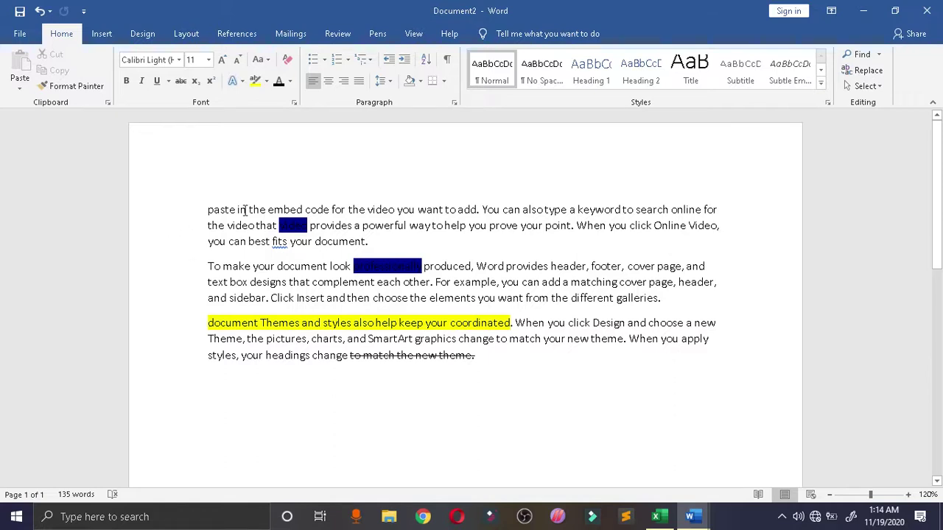
click(290, 81)
- Colour the words 'for the video' in the first paragraph standard Red
click(456, 163)
drag(331, 209, 396, 210)
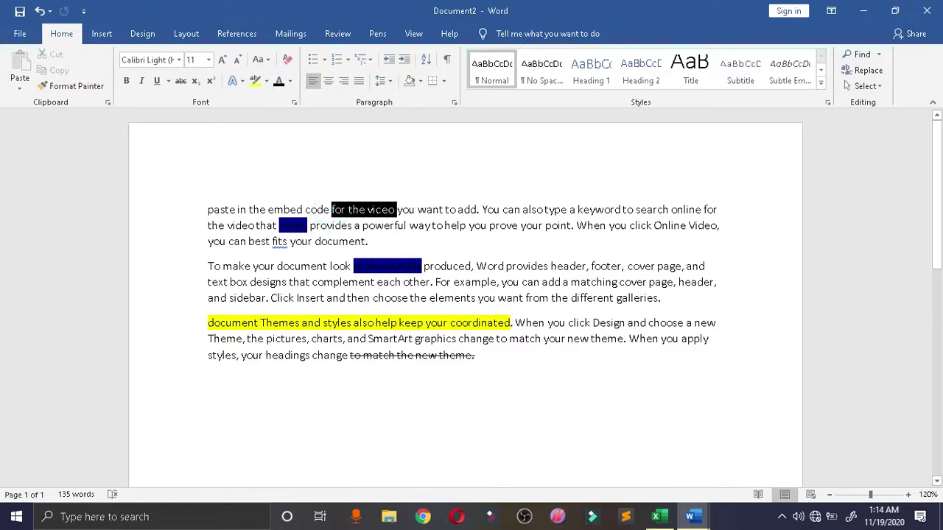
click(290, 81)
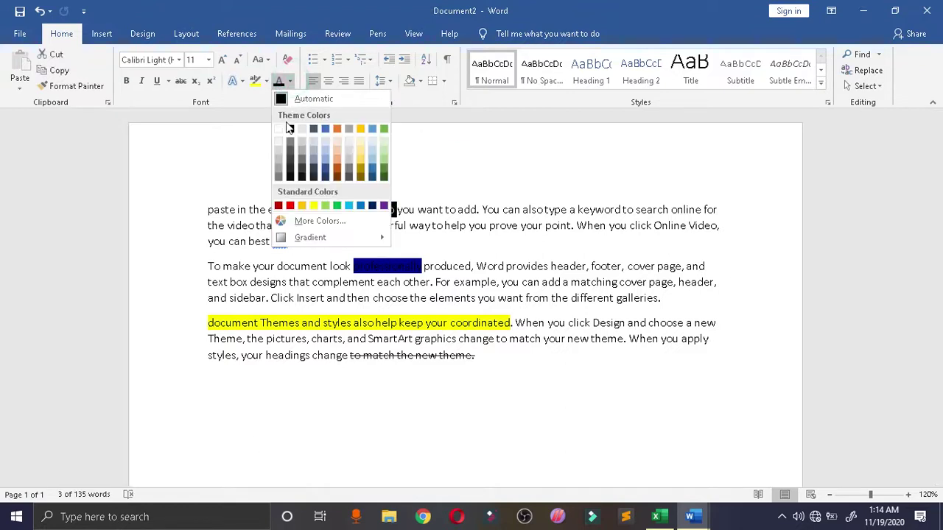
click(290, 205)
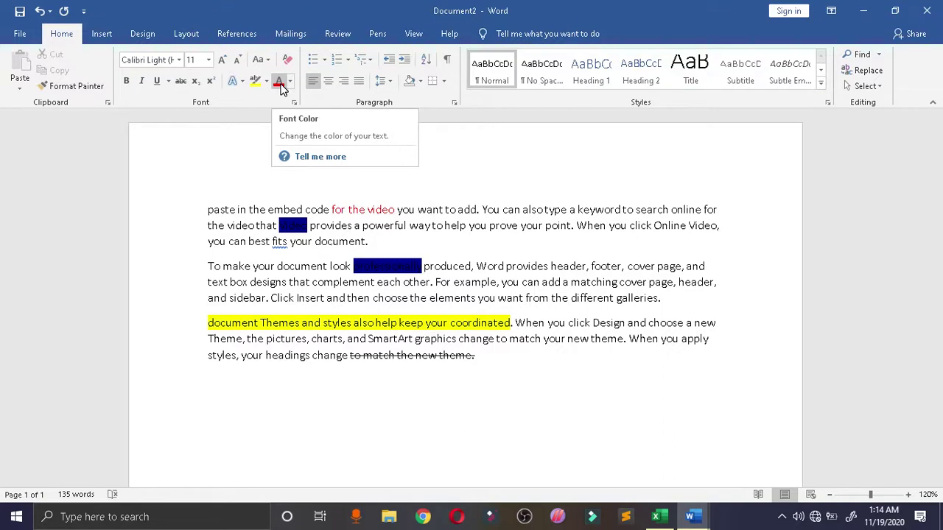
click(331, 210)
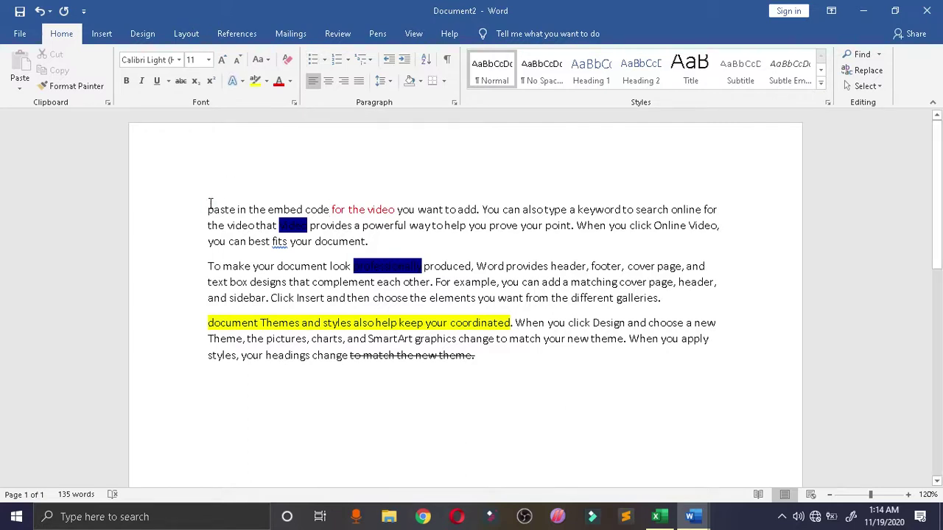
- Replace the checkmark bullets on the three paragraphs with filled round bullets
drag(208, 210, 555, 357)
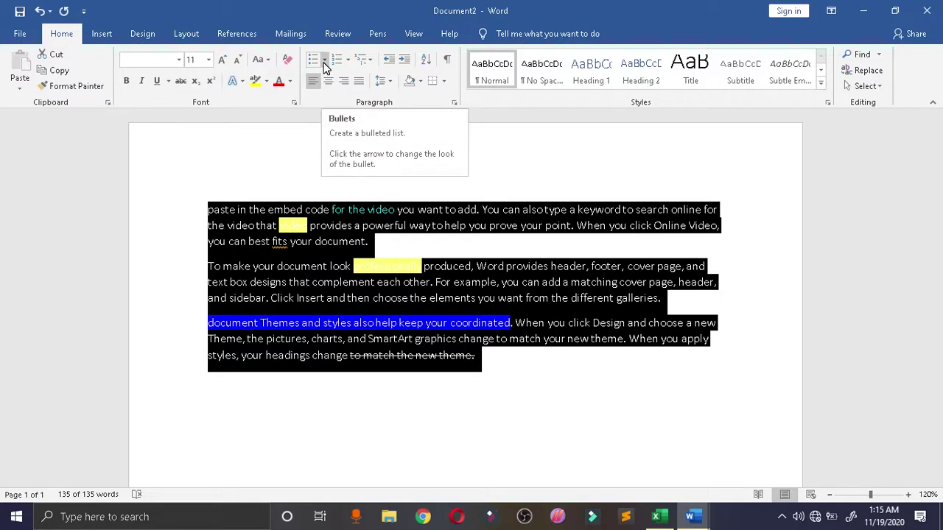
click(324, 61)
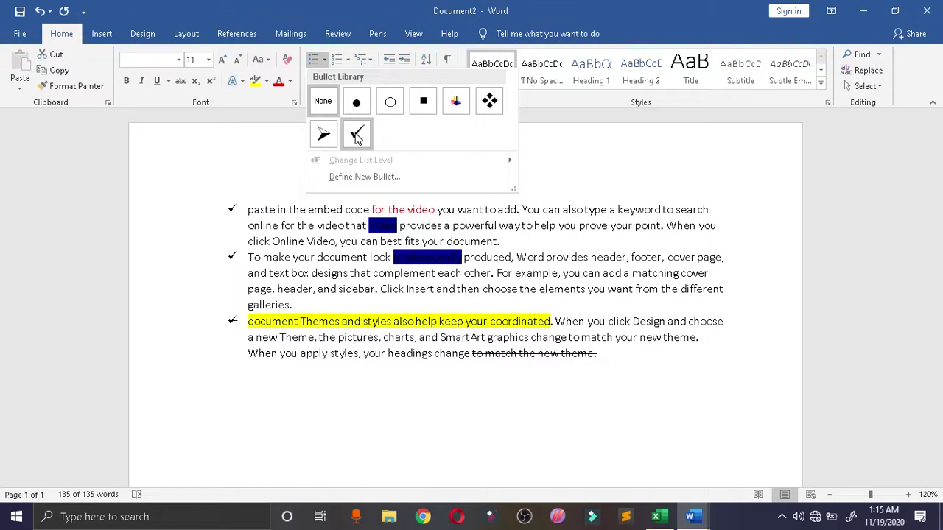
click(323, 101)
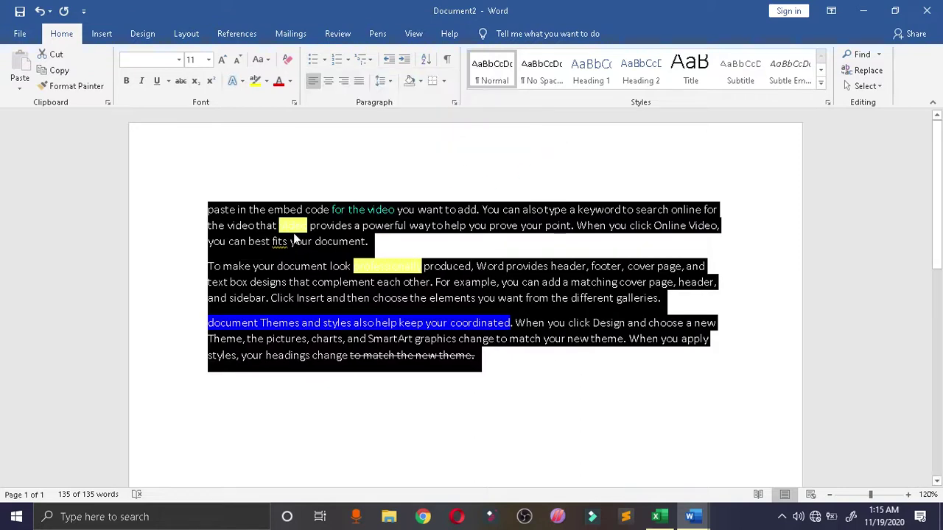
click(324, 60)
click(358, 98)
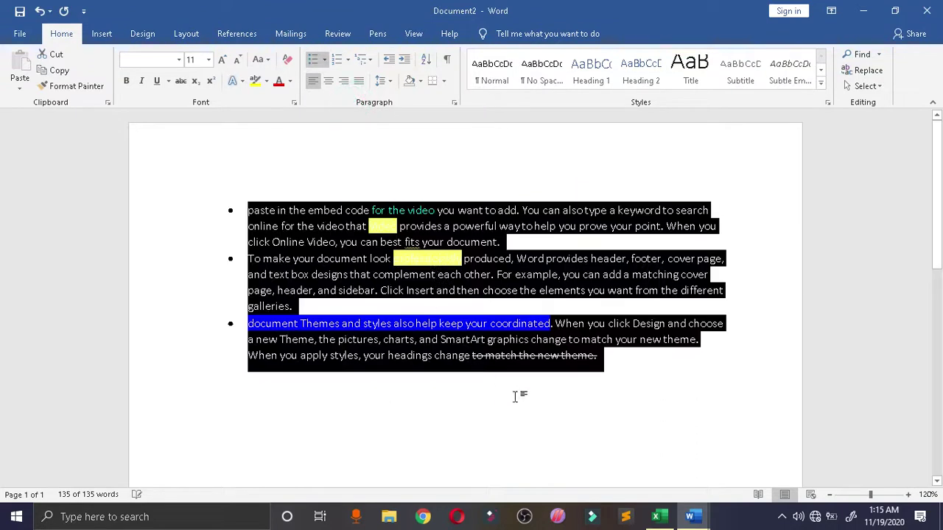
click(516, 396)
- Add a test bullet line of gibberish, turning off strikethrough and italic partway
click(256, 386)
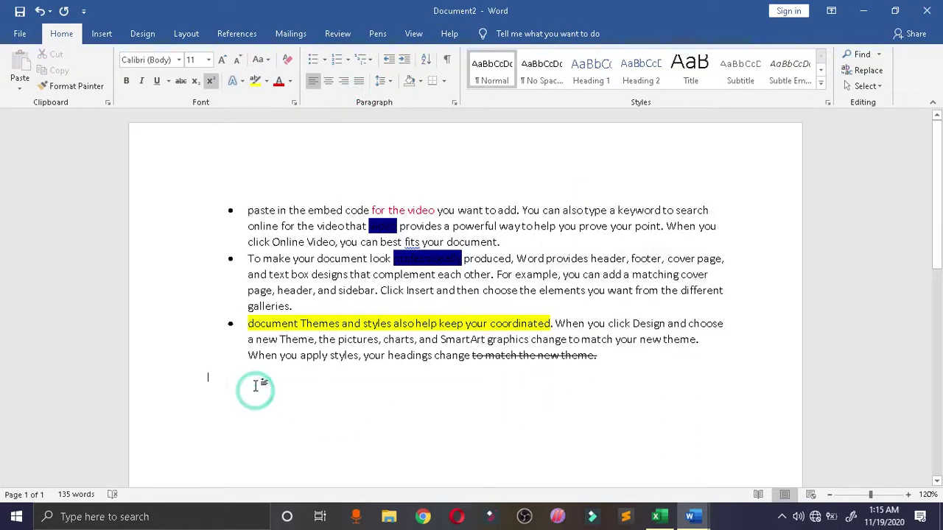
click(254, 383)
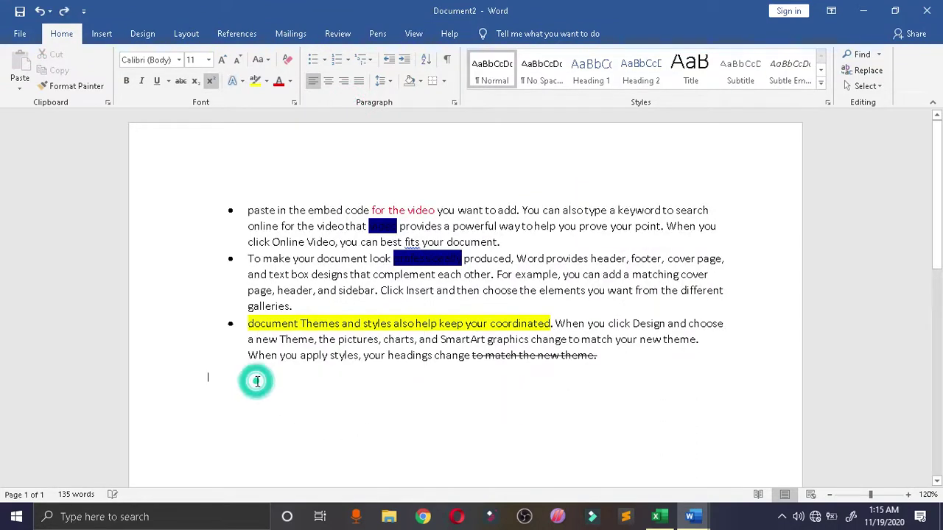
click(601, 357)
key(Return)
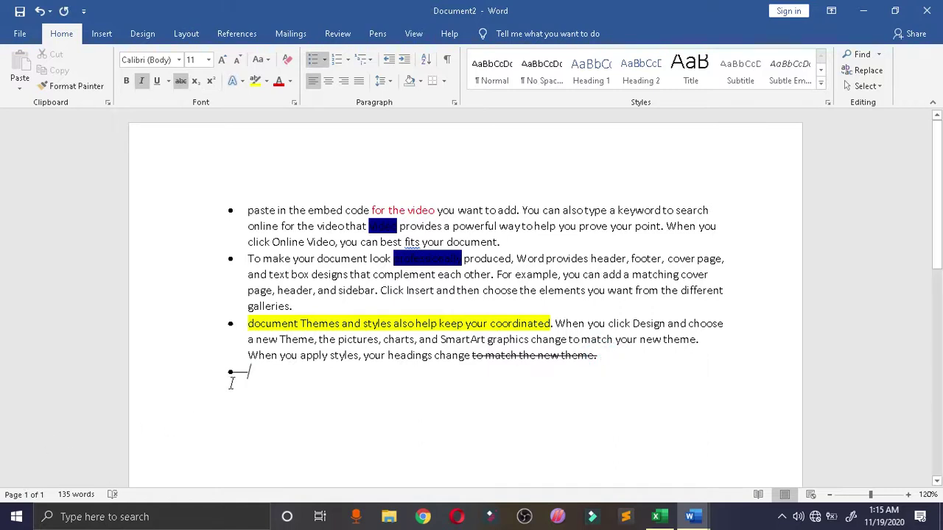
text(jncsfjhfshsfjfslkfjlkjlkfsjfsejfsljfljfs)
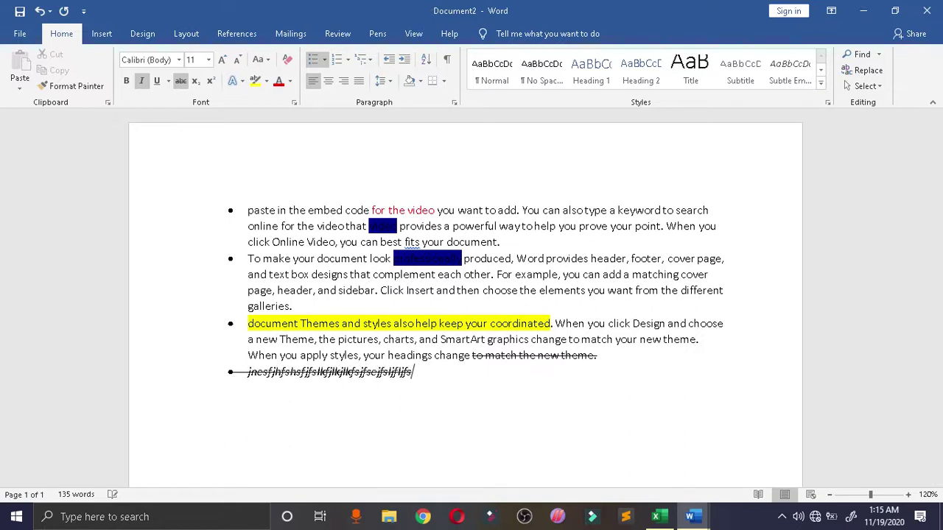
click(179, 84)
click(142, 82)
text(fewlkjfewlkjrljjjjjjjjjjjjjjj)
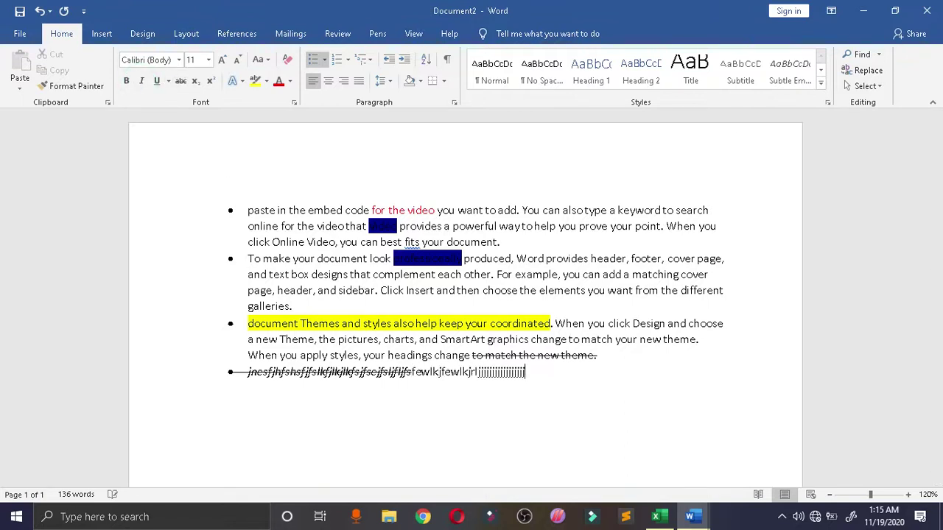
text(jjjjjjjljewljewljewljwelelewjewrjerwjewrjrejerwrejewfjffjejeej)
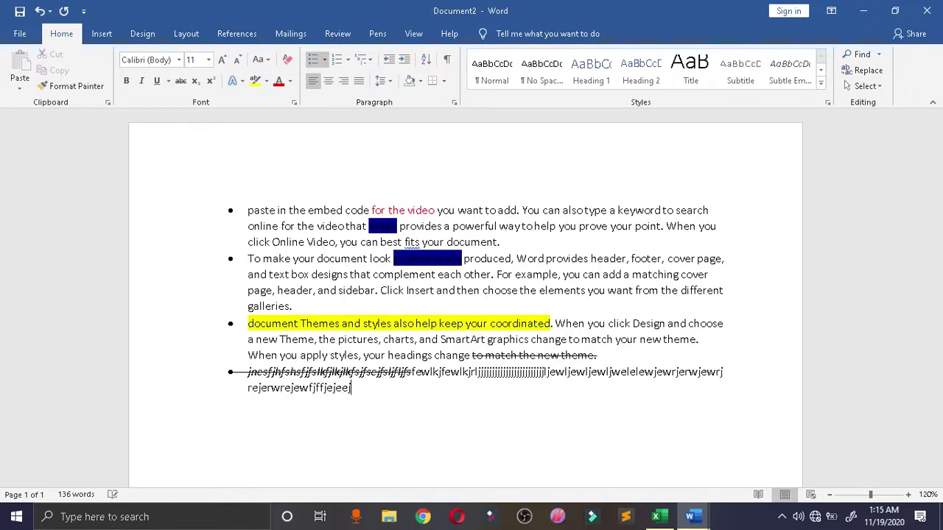
- Delete the gibberish bullet line and the empty line after it
key(Return)
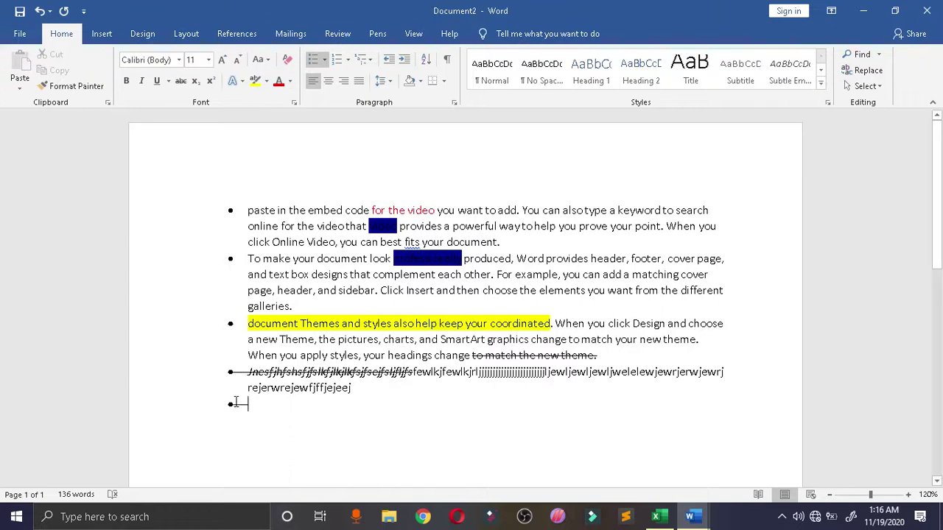
drag(238, 383, 527, 400)
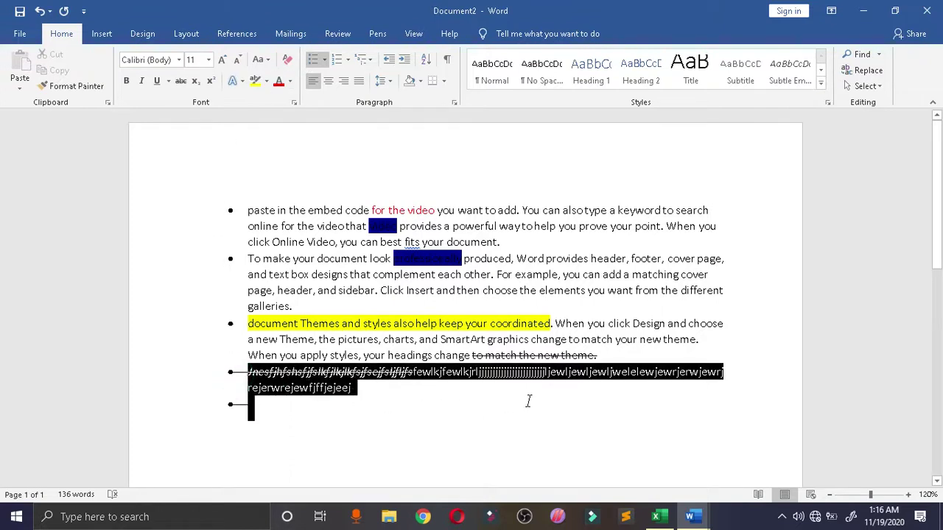
key(Delete)
- Reset all paragraphs to Normal style without bullets and reselect the three paragraphs
key(ctrl+a)
key(ctrl+shift+n)
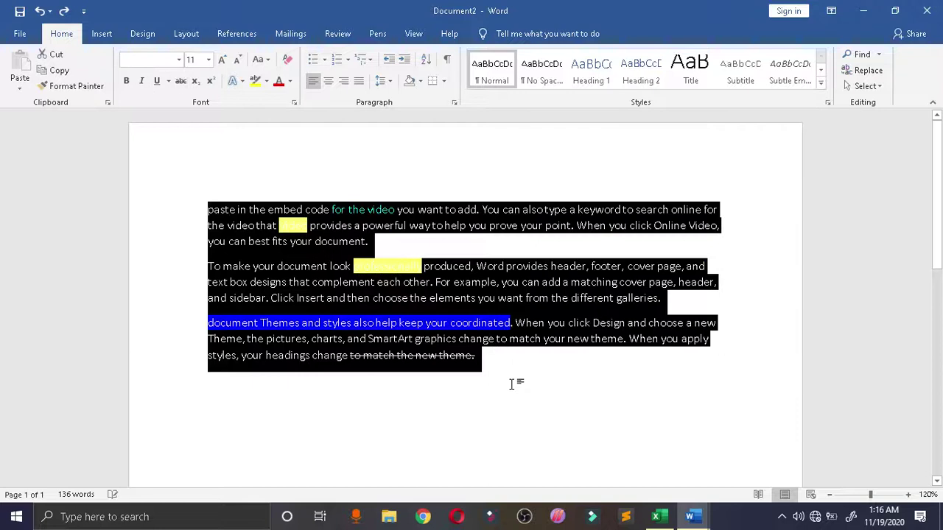
click(372, 165)
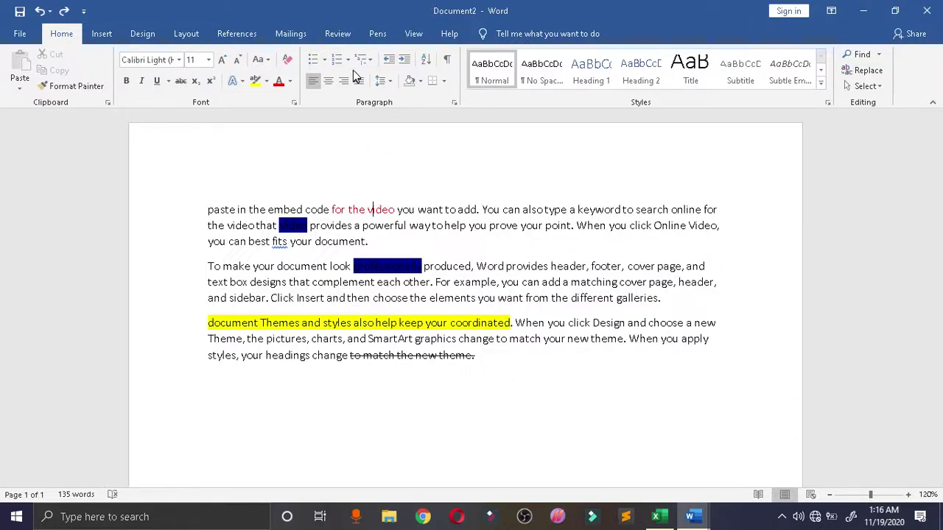
click(348, 60)
click(176, 174)
mouse_move(209, 209)
mouse_down()
mouse_move(414, 339)
mouse_move(480, 357)
mouse_up()
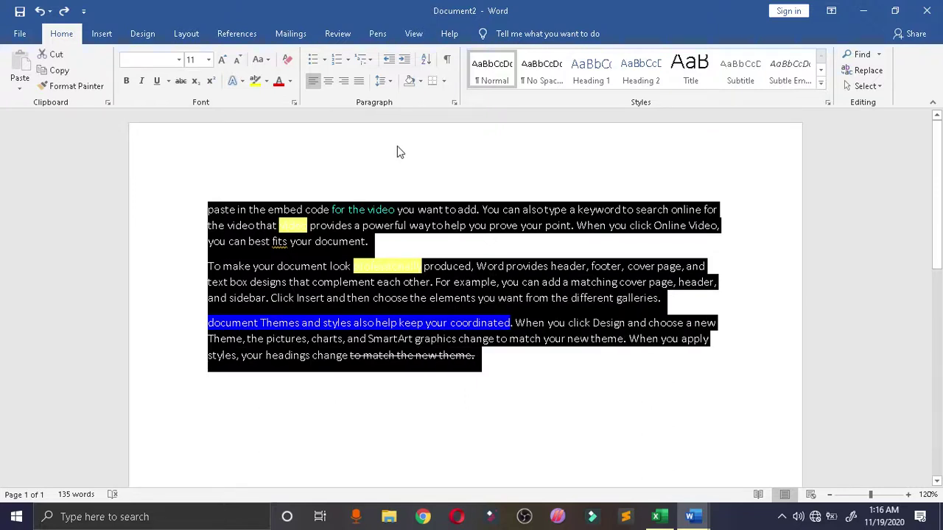
click(352, 63)
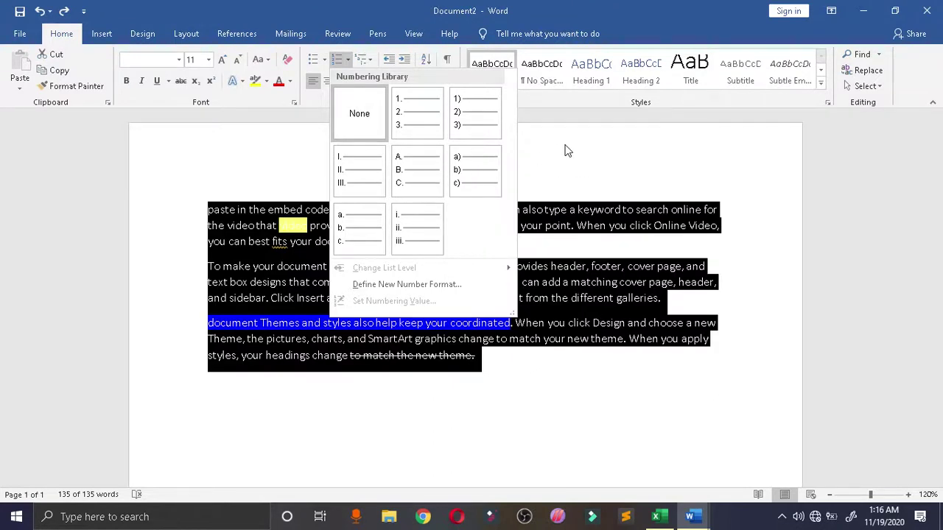
key(Escape)
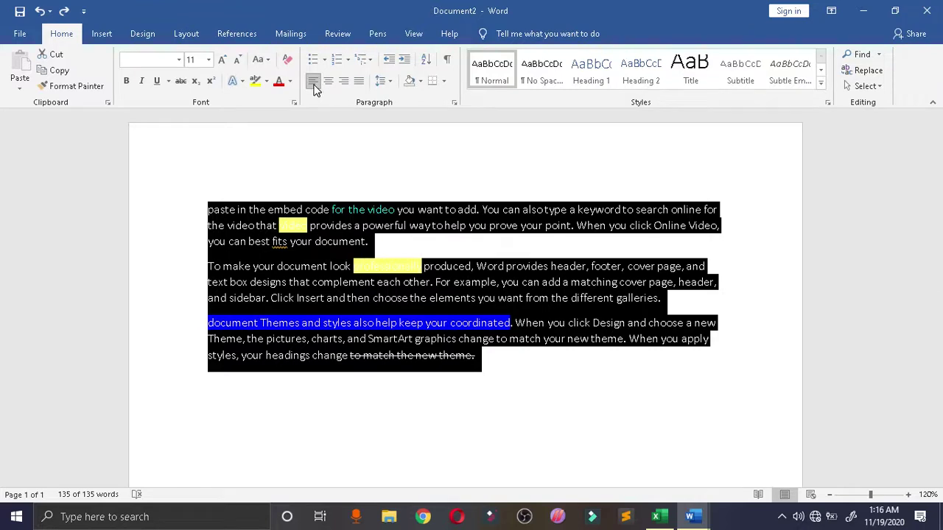
- Try center, left and right alignment, then justify the three paragraphs
click(330, 82)
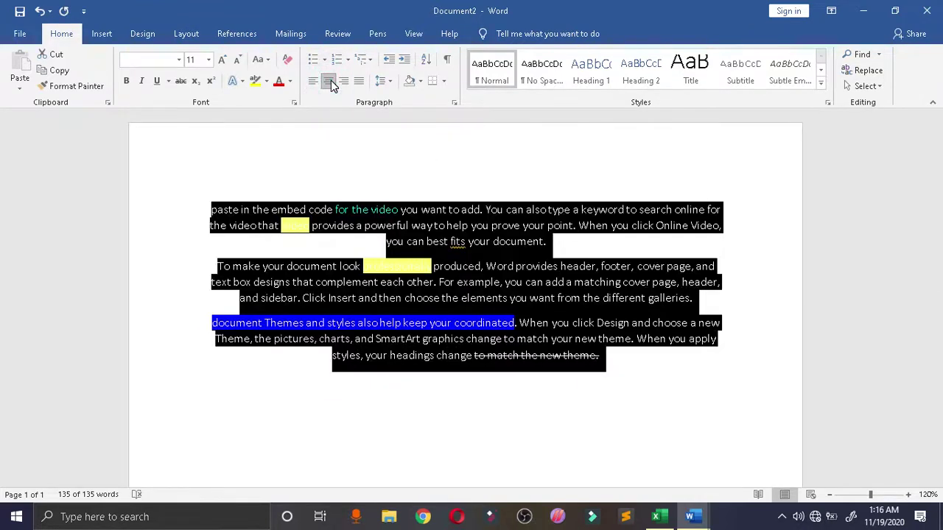
click(312, 83)
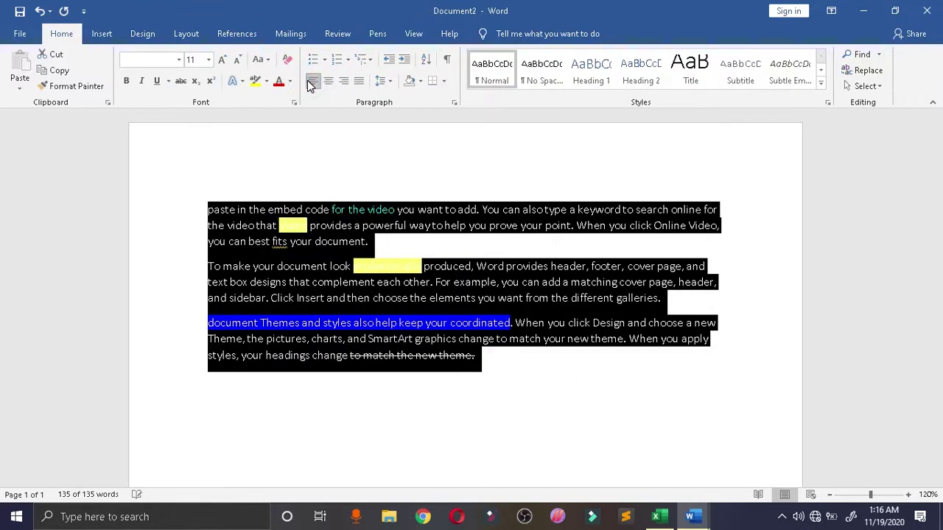
click(343, 82)
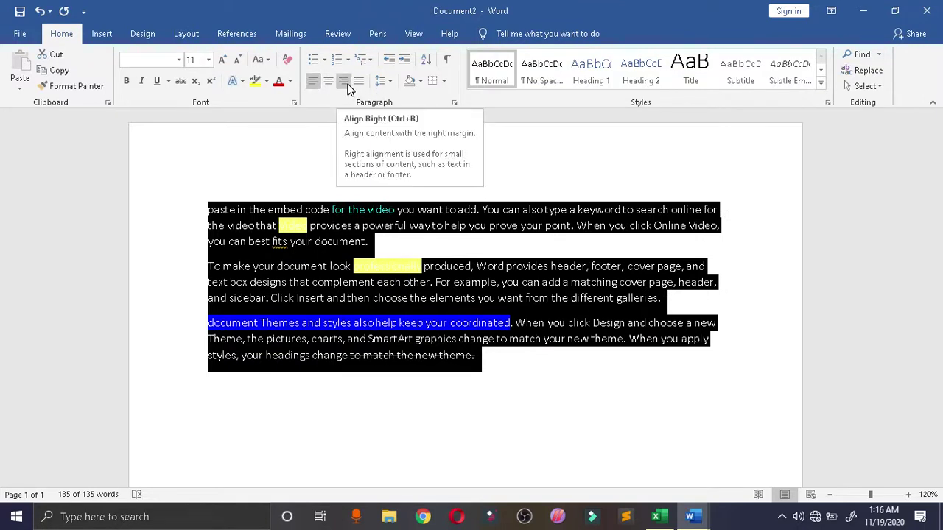
click(359, 83)
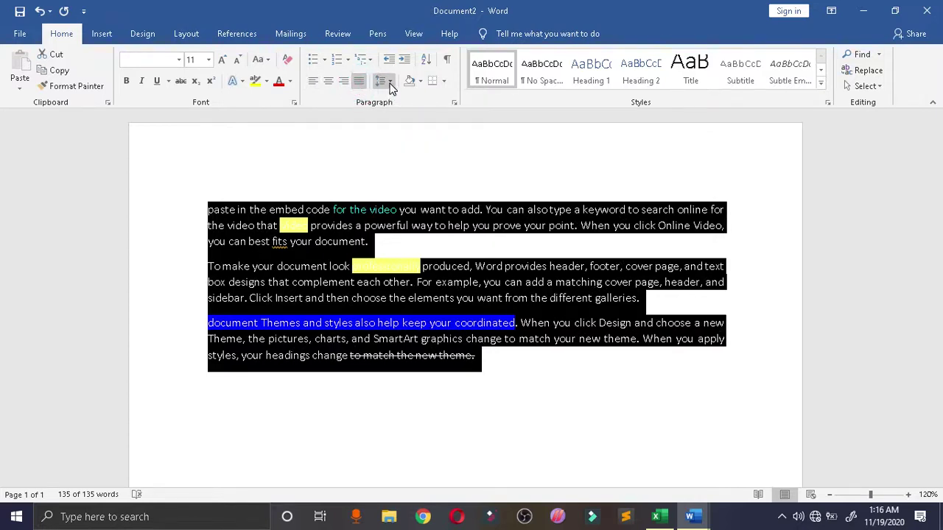
- Set the three justified paragraphs to 1.0 line spacing
click(389, 84)
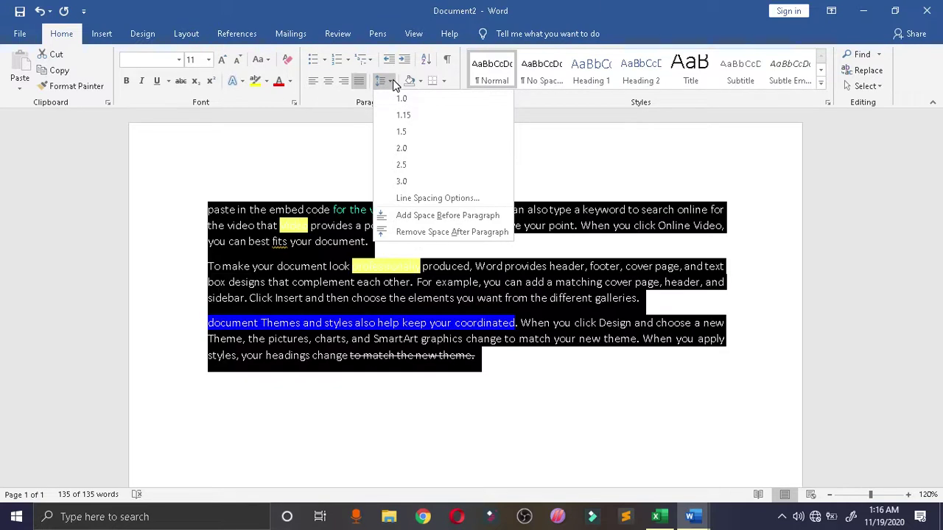
click(391, 83)
click(392, 83)
click(394, 84)
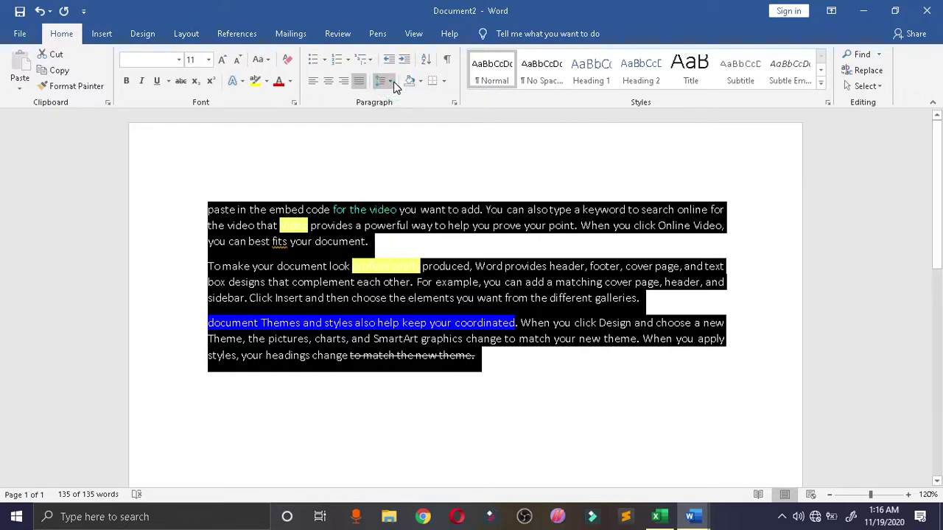
click(394, 83)
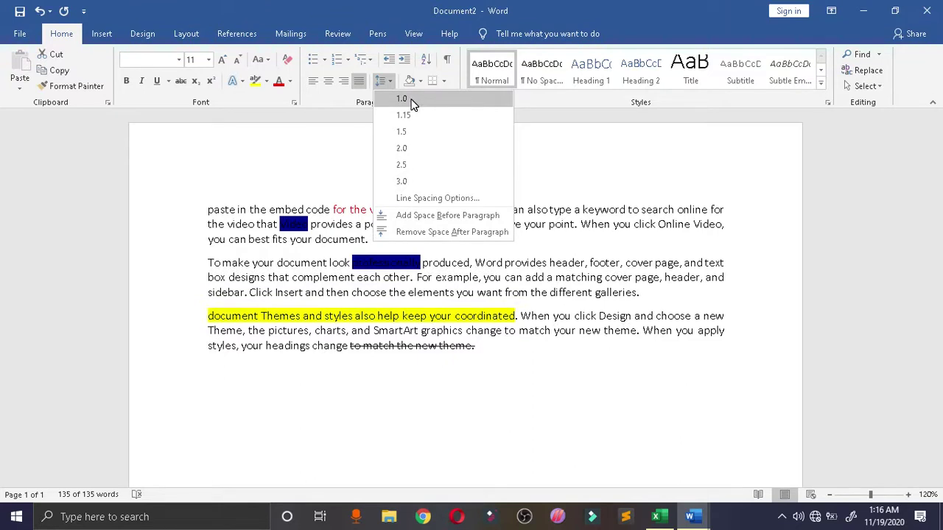
click(410, 100)
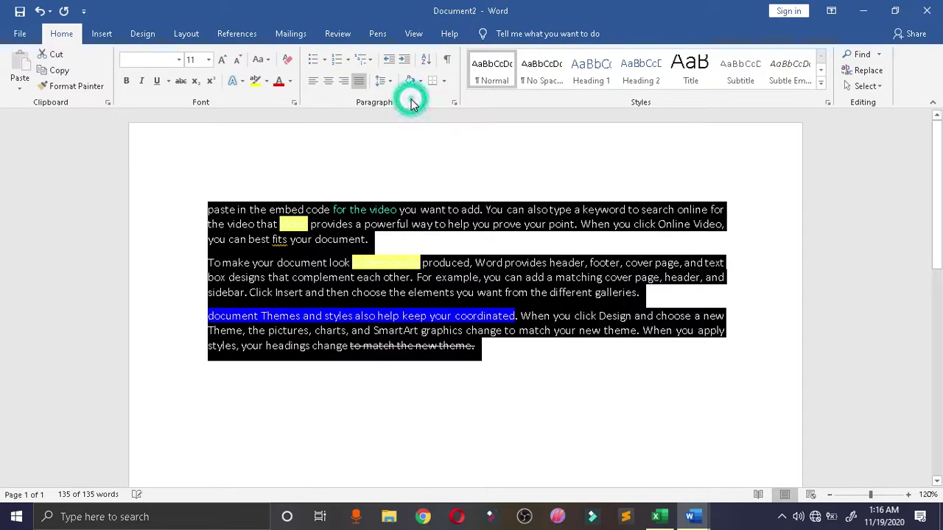
click(396, 148)
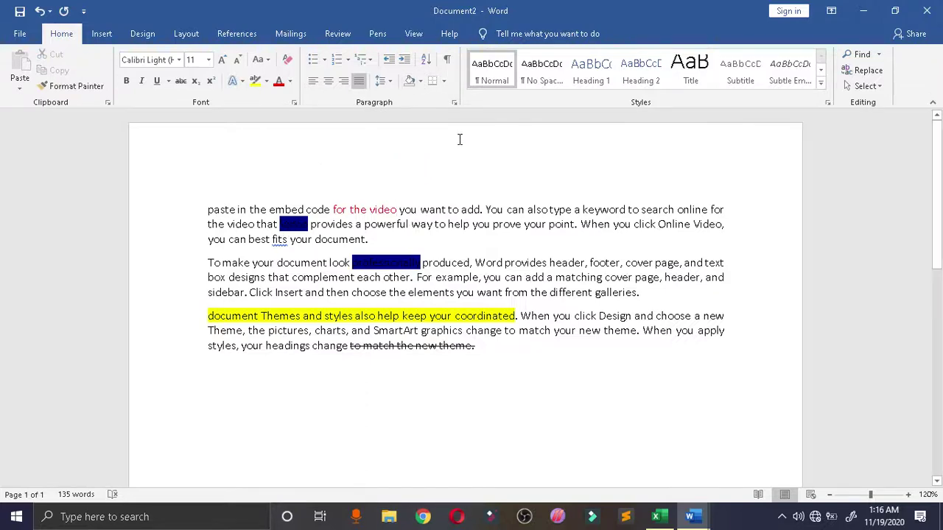
click(419, 82)
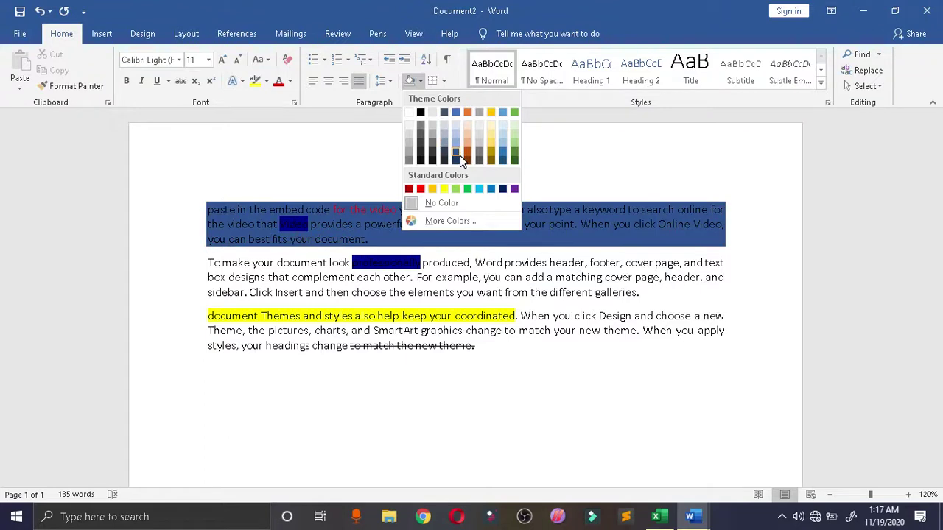
click(398, 209)
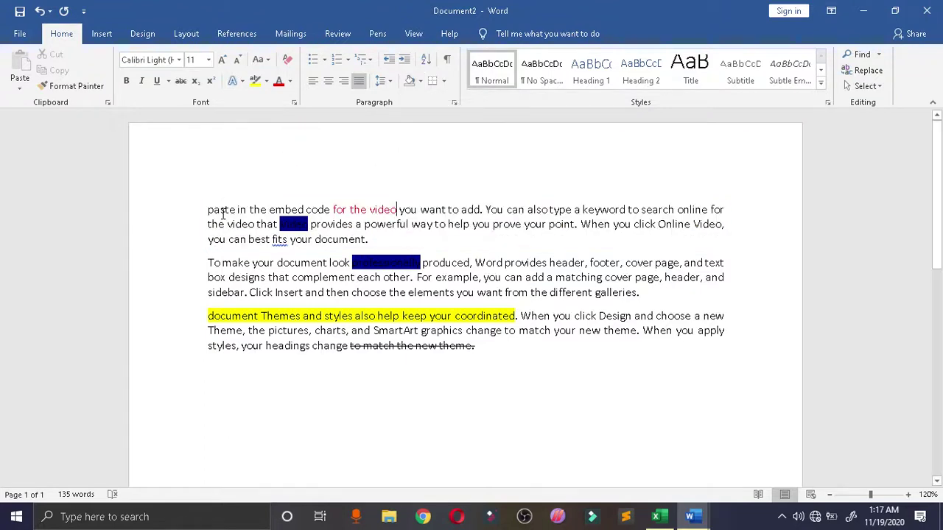
drag(222, 213, 479, 348)
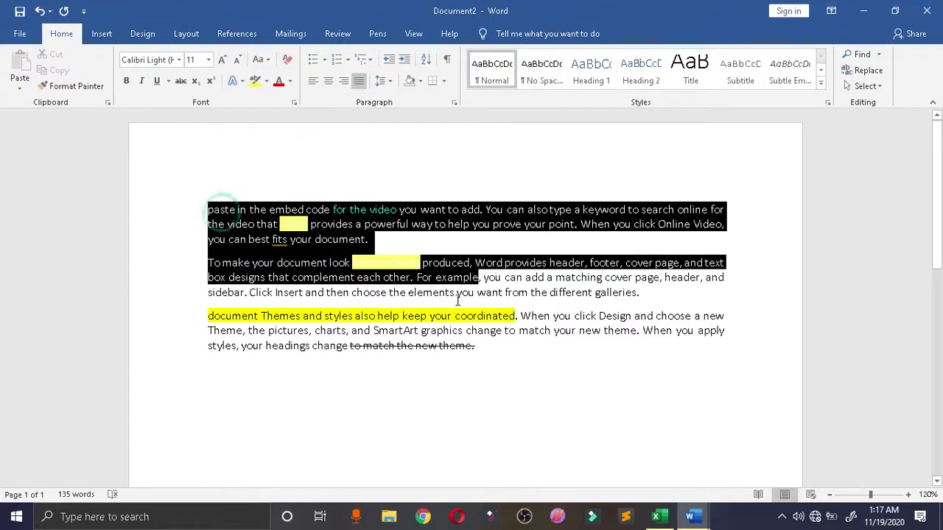
click(419, 81)
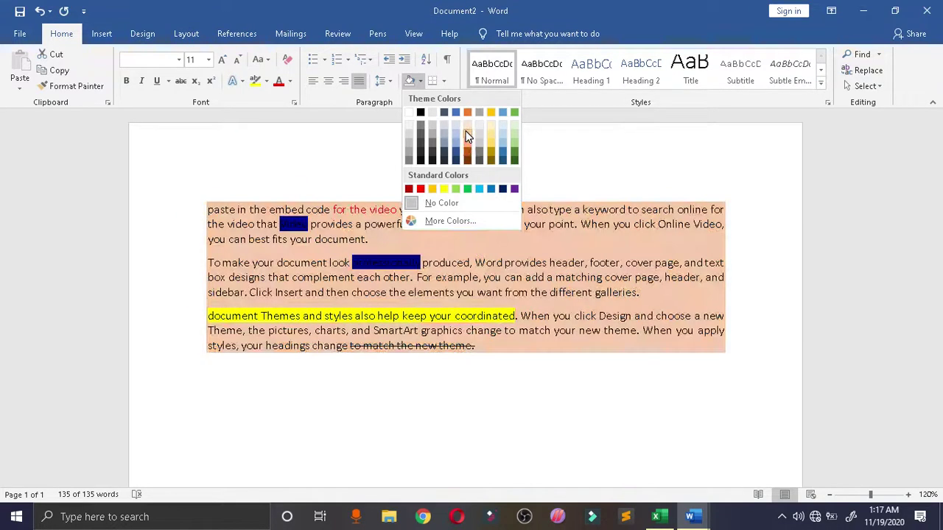
click(346, 133)
- Apply All Borders to the three paragraphs from the Borders dropdown
click(444, 81)
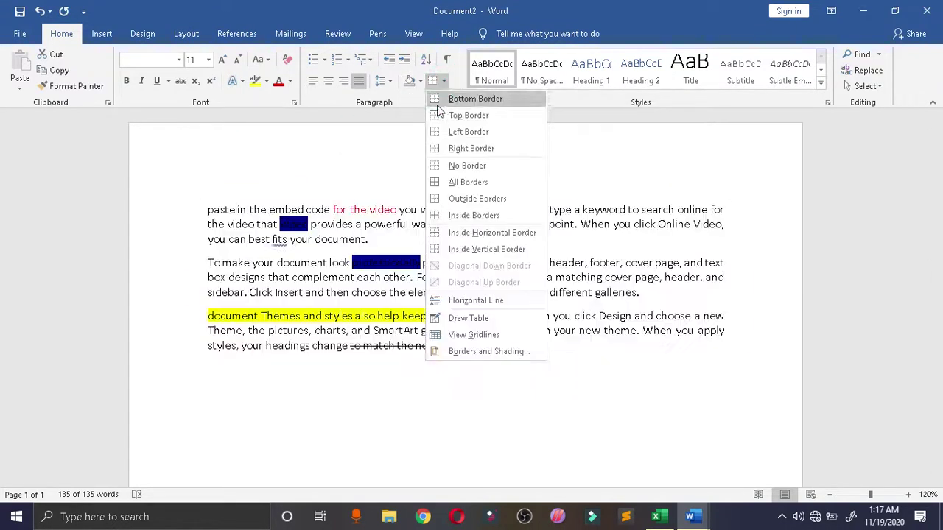
click(466, 183)
click(427, 397)
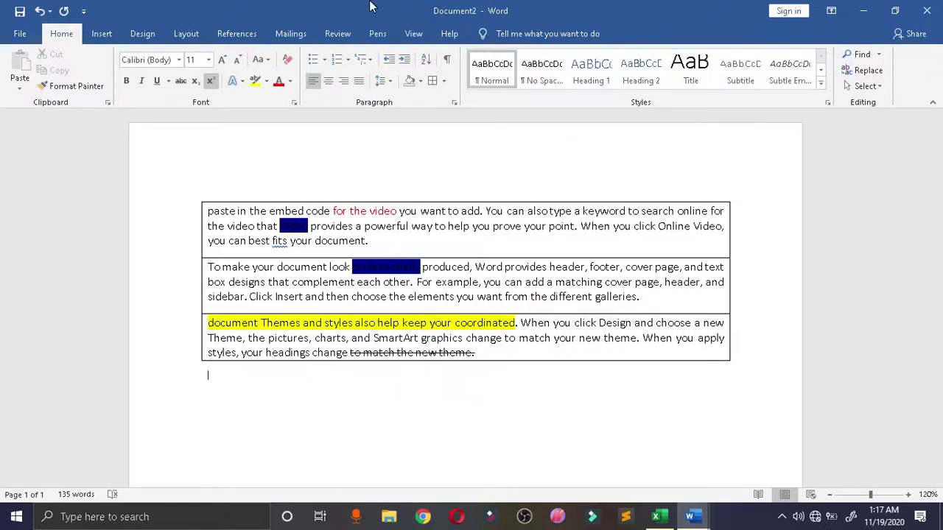
click(443, 80)
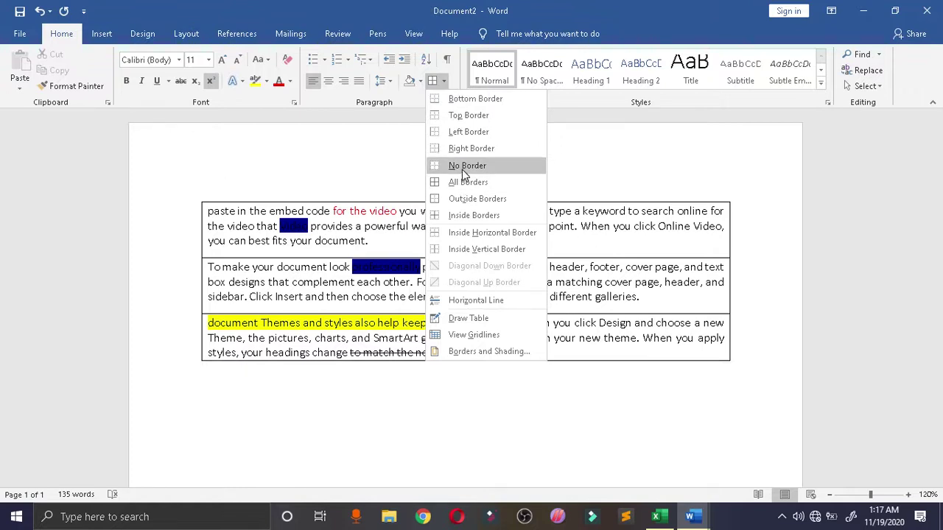
click(332, 155)
- Select the bordered paragraphs and undo the borders, table conversion and earlier formatting
drag(221, 194, 736, 355)
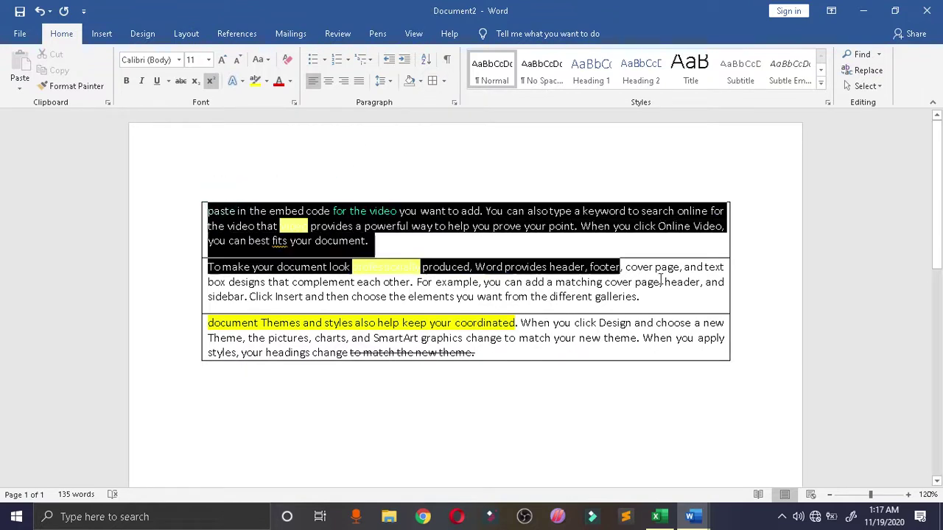
key(ctrl+z)
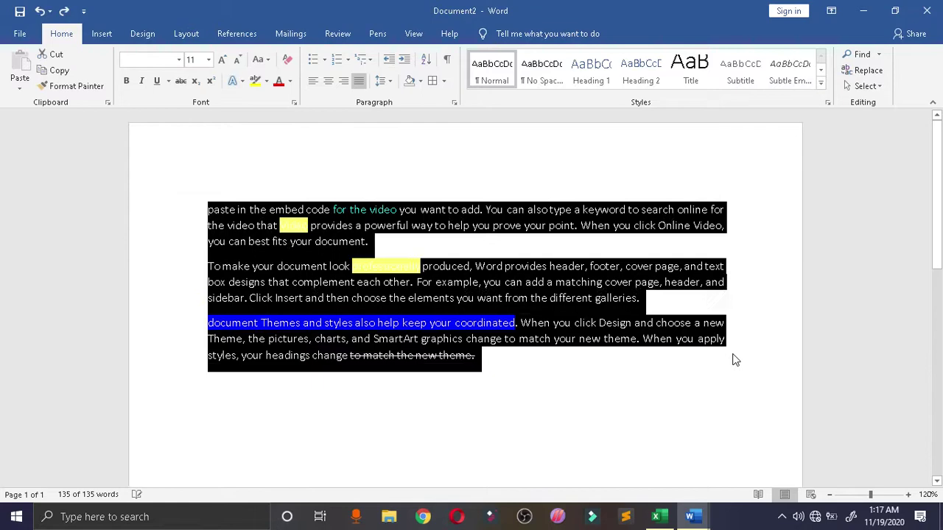
key(ctrl+z)
key(ctrl+z)
key(ctrl+z)
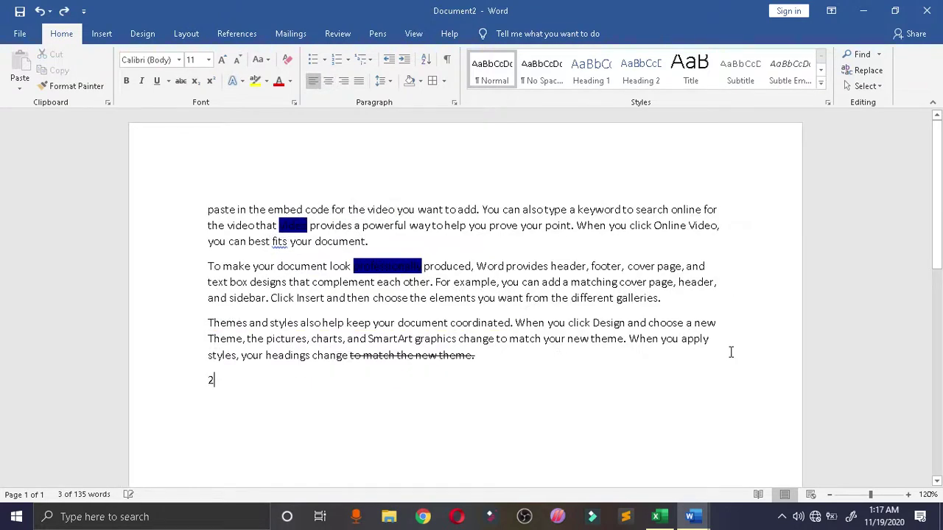
key(ctrl+z)
key(ctrl+z)
key(ctrl+z)
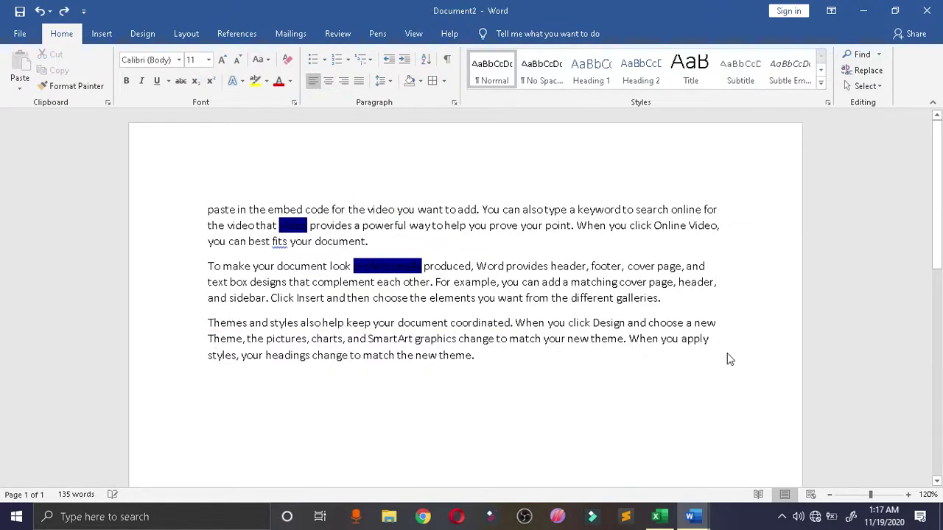
key(ctrl+z)
key(ctrl+z)
key(ctrl+z)
key(ctrl+z)
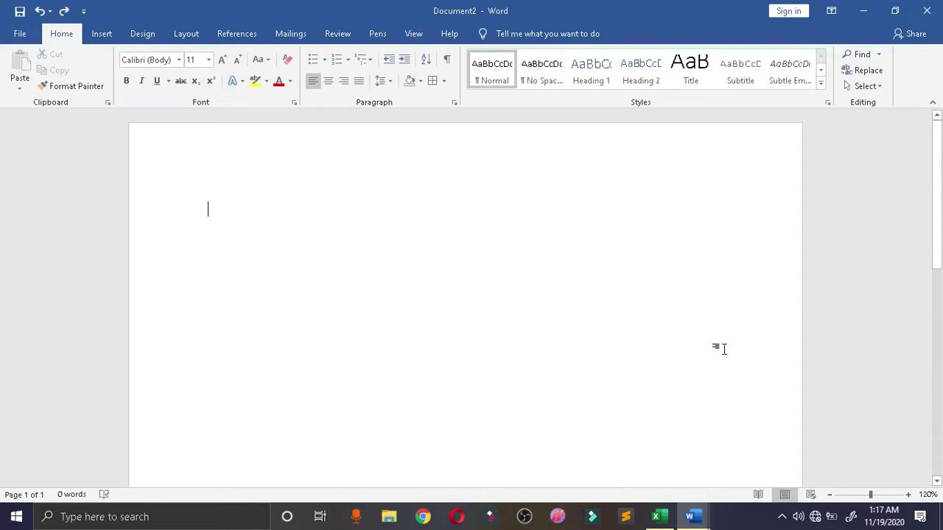
- Generate three fresh sample paragraphs with the =rand(3) formula
text(=ra)
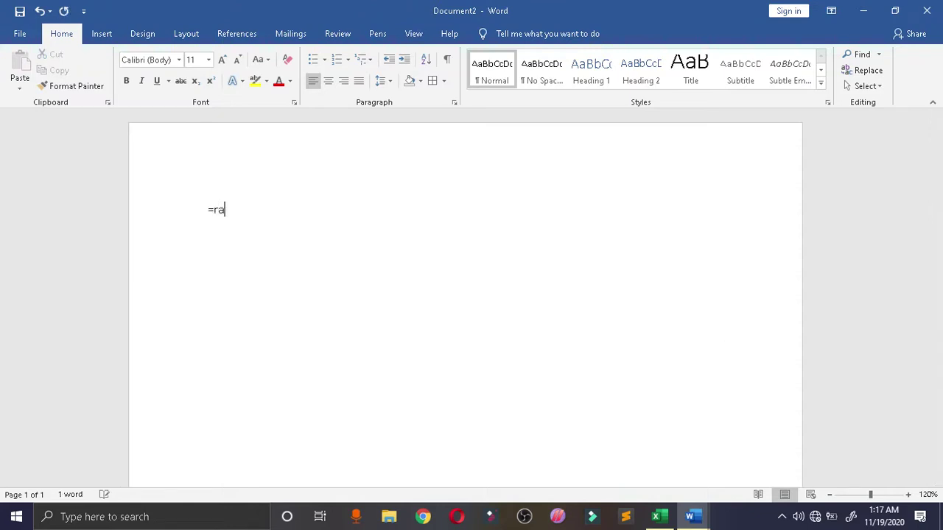
text(1)
key(Return)
text())
key(Return)
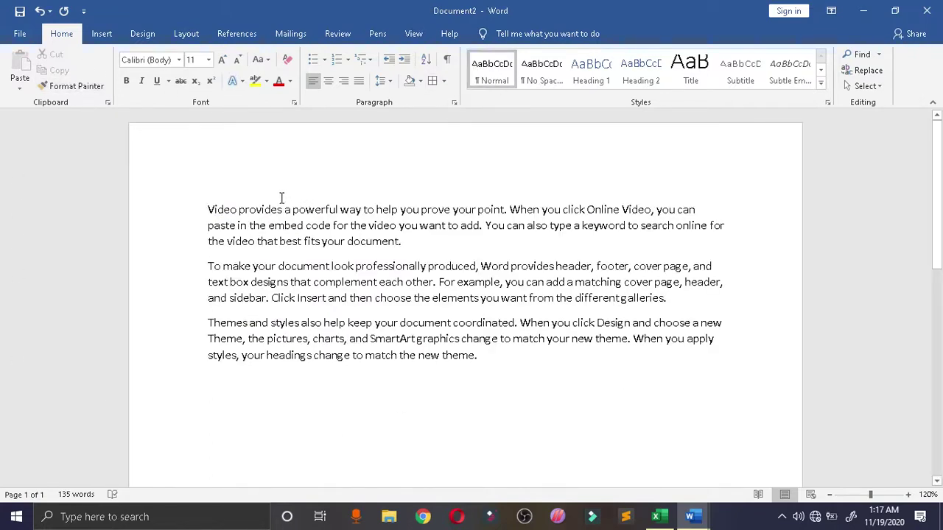
- Try the No Spacing and Heading 1 styles on the paragraphs, then reapply Normal
drag(220, 209, 587, 353)
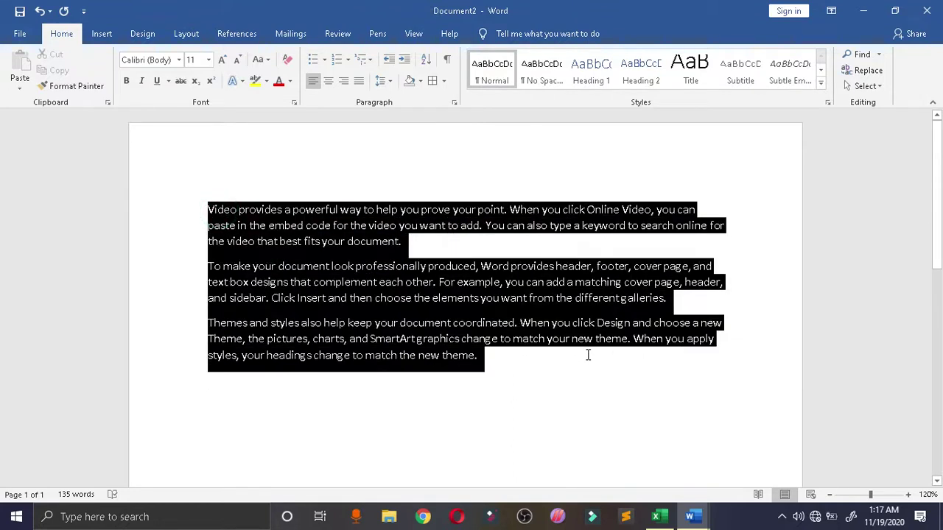
click(591, 65)
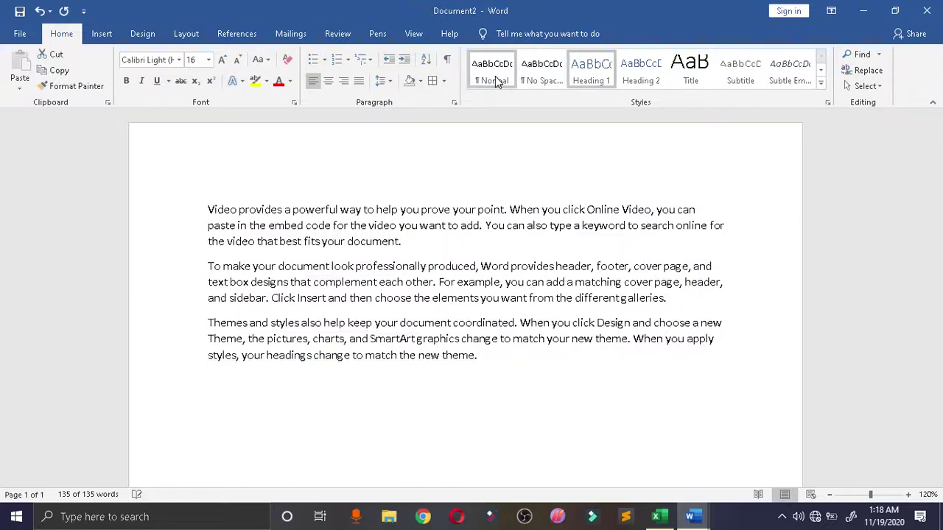
click(495, 79)
click(506, 118)
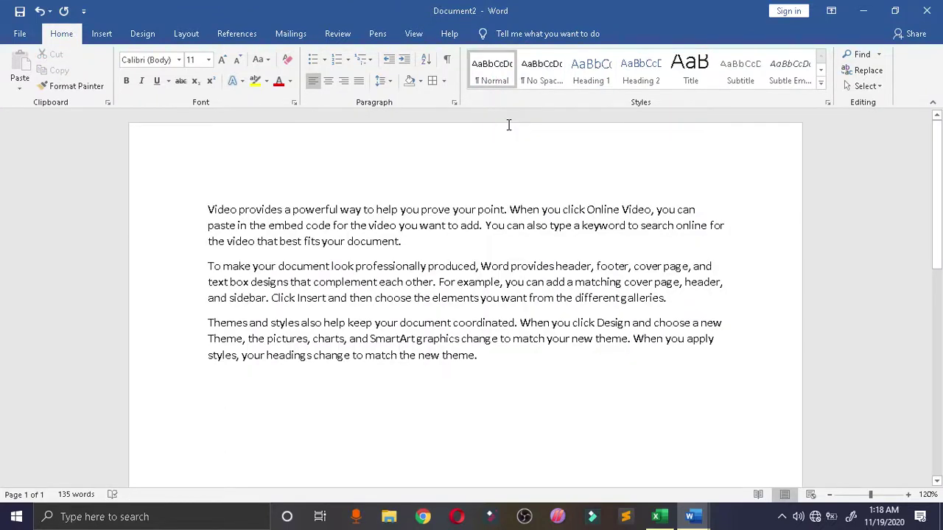
click(877, 54)
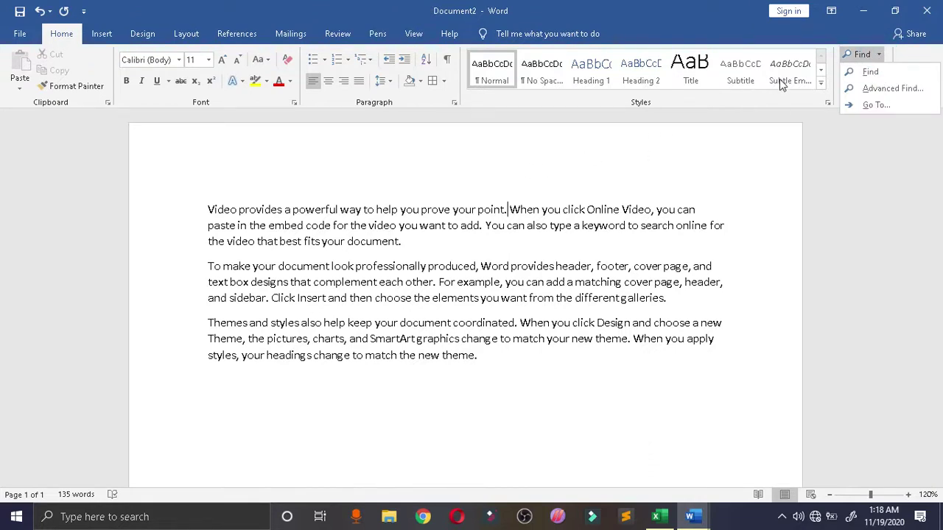
- Search the document for 'video', review its 4 matches, then close the search pane
click(869, 72)
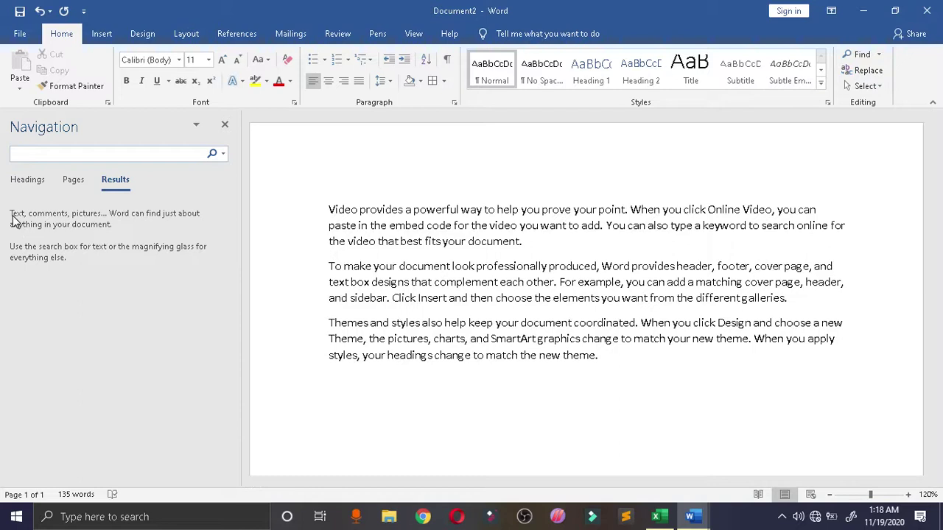
text(v)
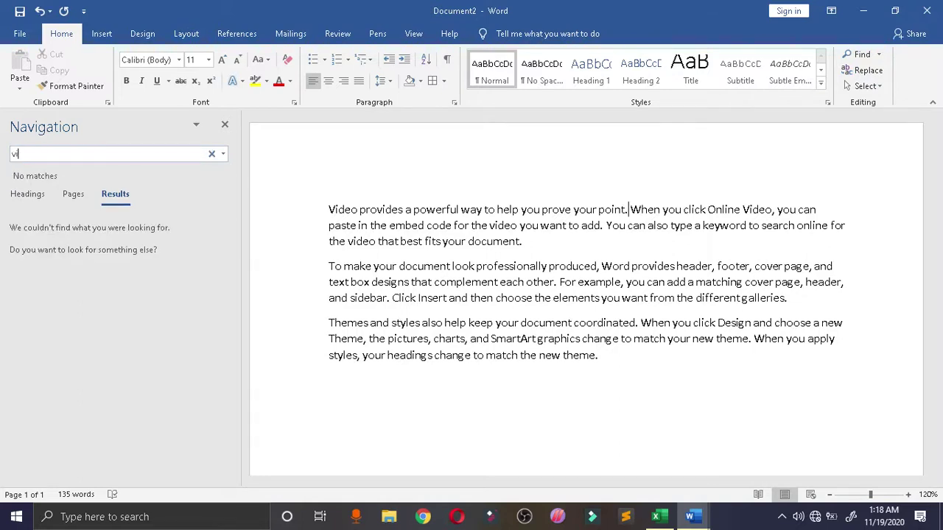
text(i)
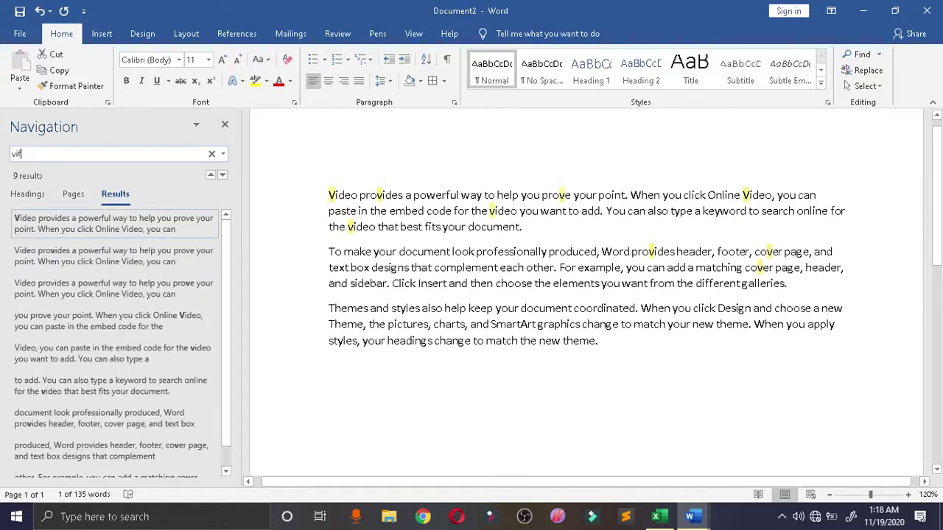
text(de)
key(Return)
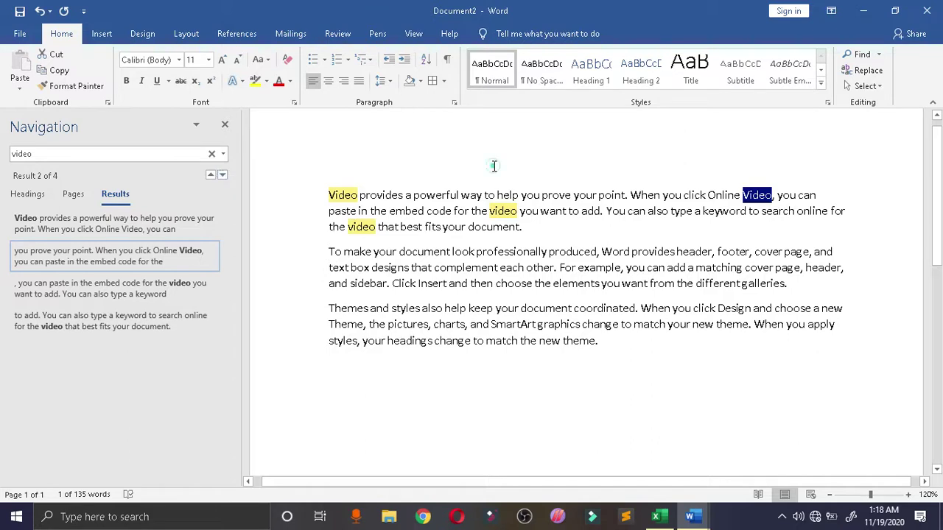
click(496, 194)
click(290, 190)
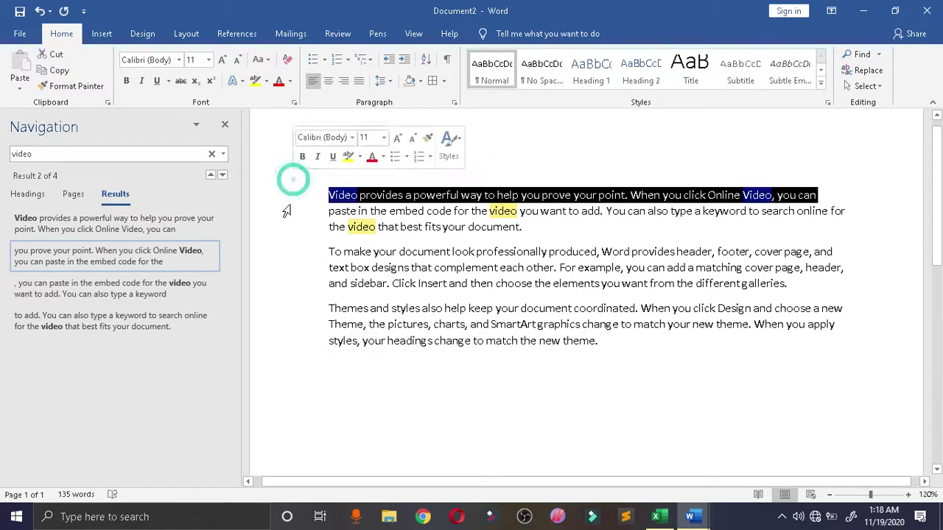
click(528, 424)
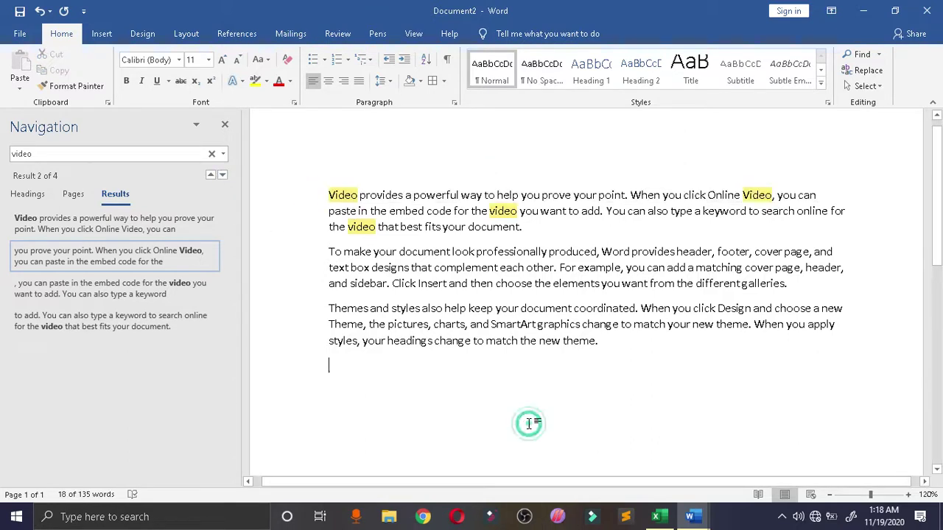
click(225, 124)
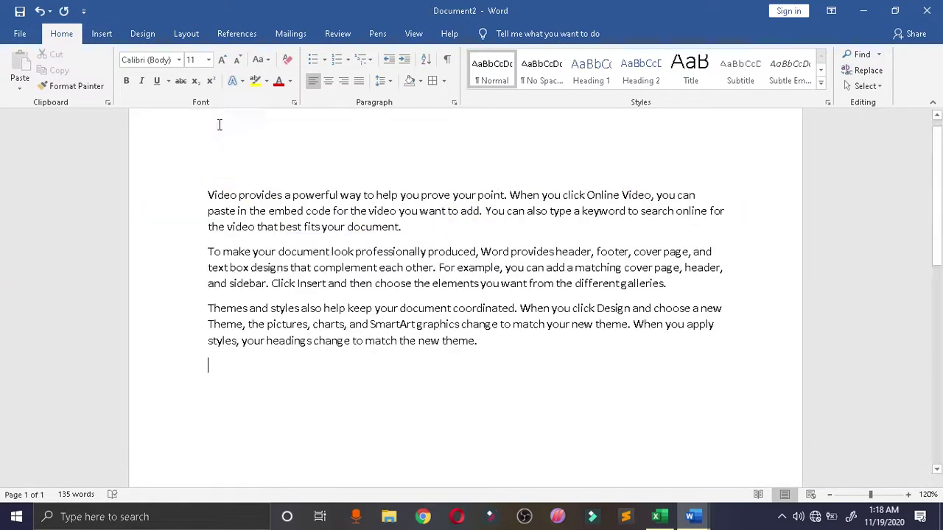
- Select the sample paragraphs, try Heading 1, and undo back to an empty document
click(94, 33)
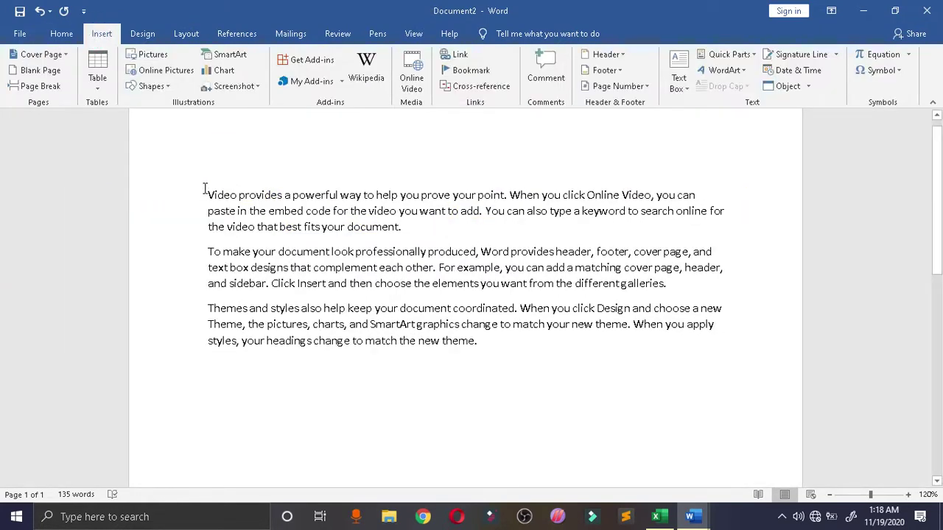
drag(205, 190, 592, 363)
key(ctrl+alt+1)
key(ctrl+z)
key(ctrl+z)
key(ctrl+z)
key(ctrl+z)
key(ctrl+z)
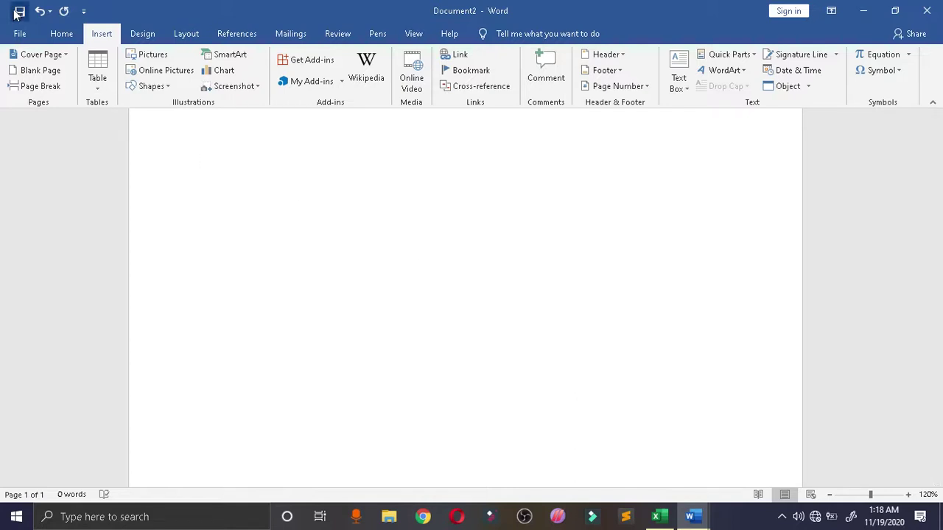
- Insert a Blank Page so the document has two empty pages
click(51, 35)
click(99, 37)
click(48, 71)
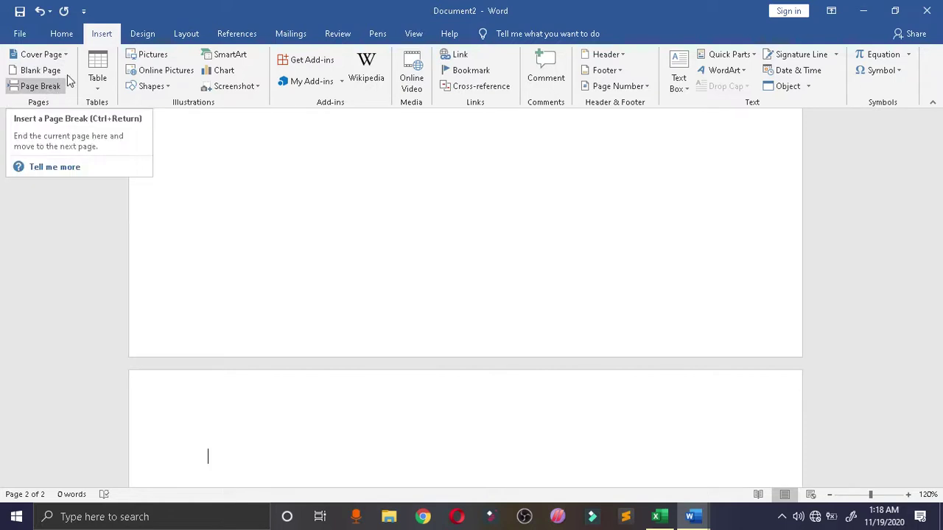
- Open and dismiss the Table grid and a context menu without inserting anything
click(102, 85)
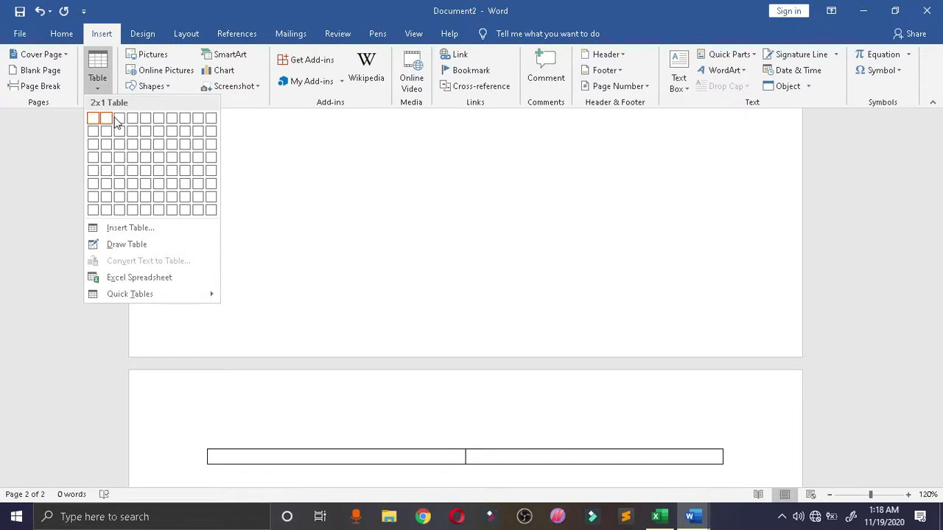
click(493, 235)
scroll(494, 235, up, 5)
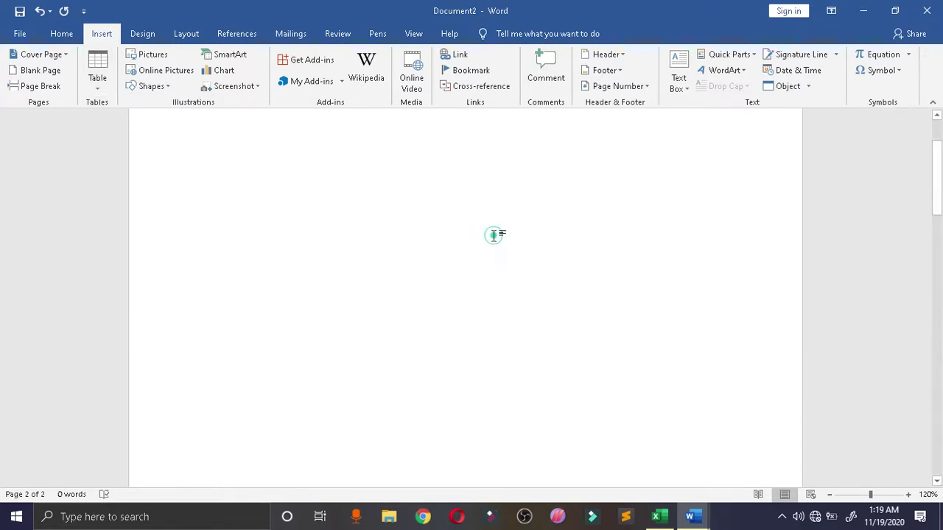
right_click(493, 235)
click(475, 244)
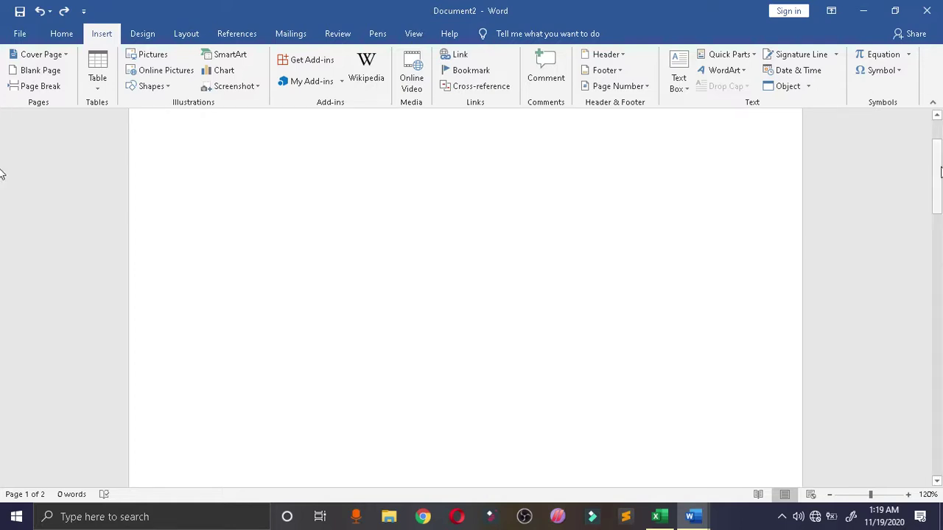
drag(936, 176, 936, 159)
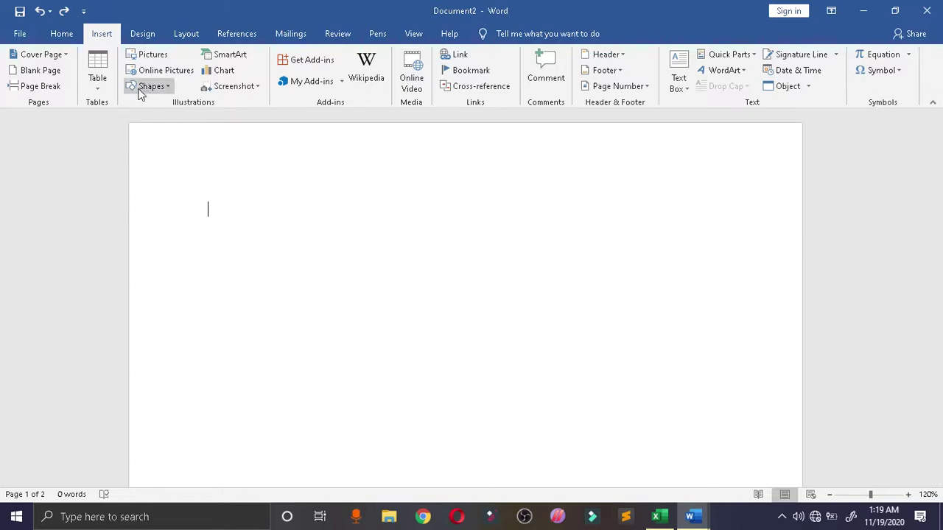
click(102, 74)
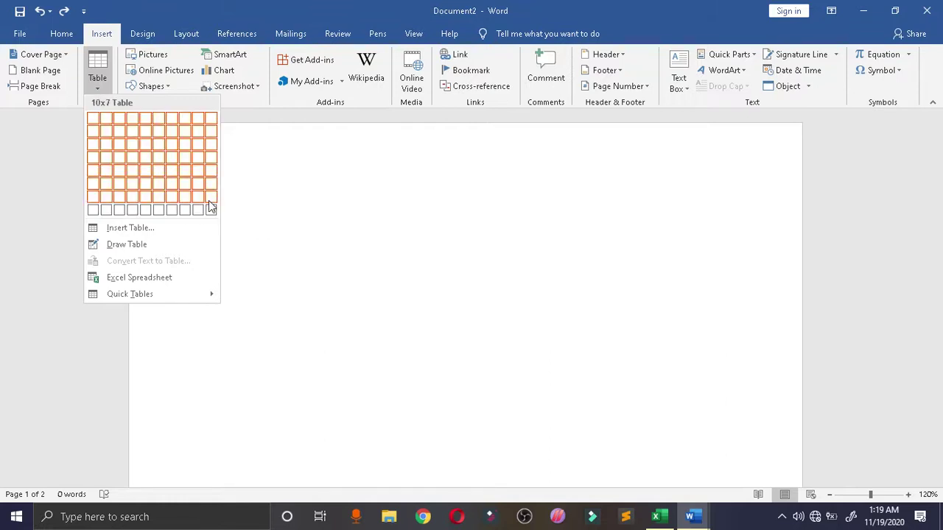
click(174, 229)
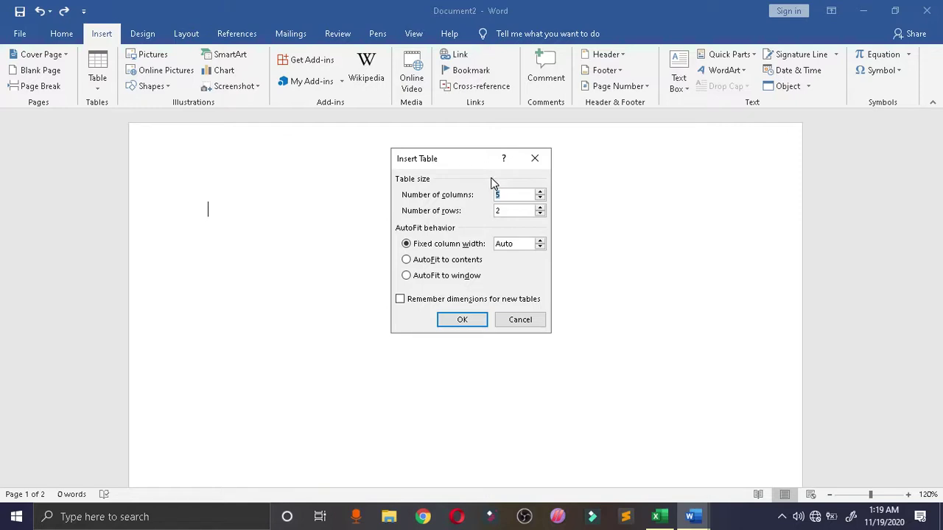
text(7)
click(514, 212)
key(BackSpace)
text(3)
key(Return)
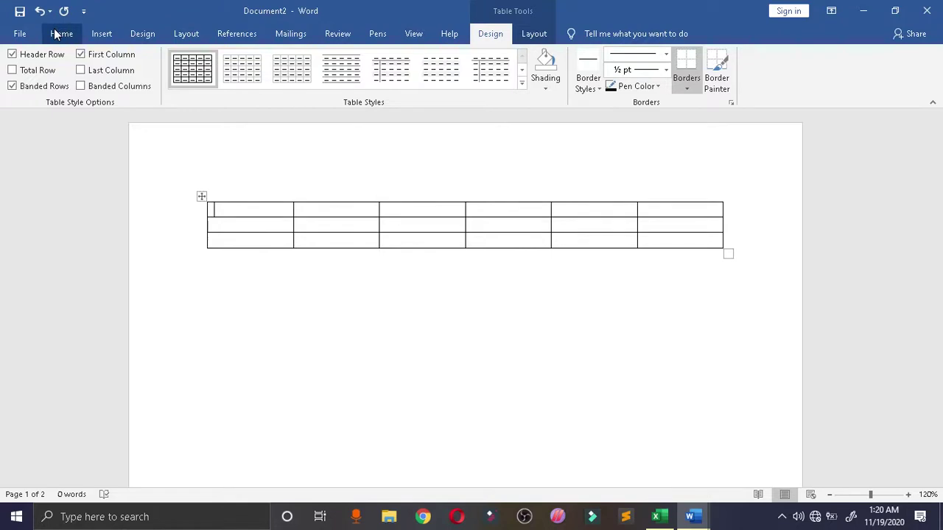
click(101, 34)
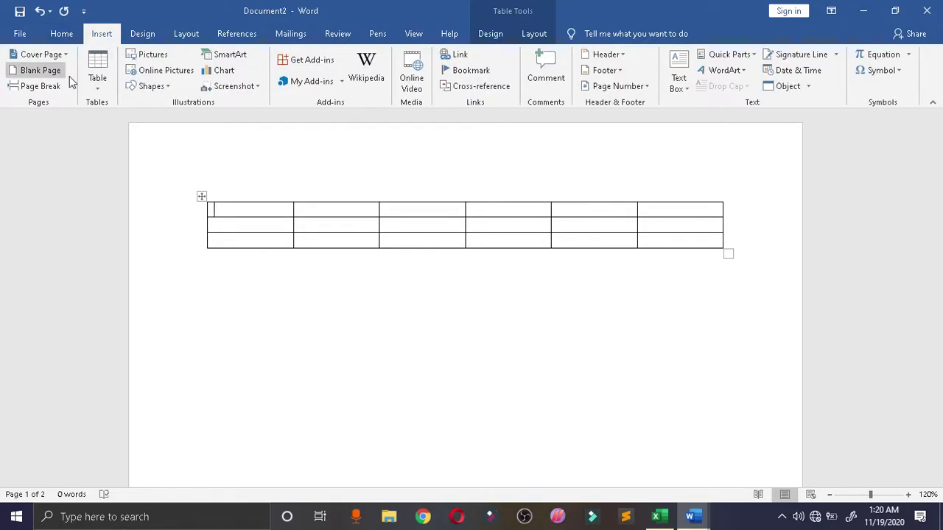
drag(203, 179, 785, 219)
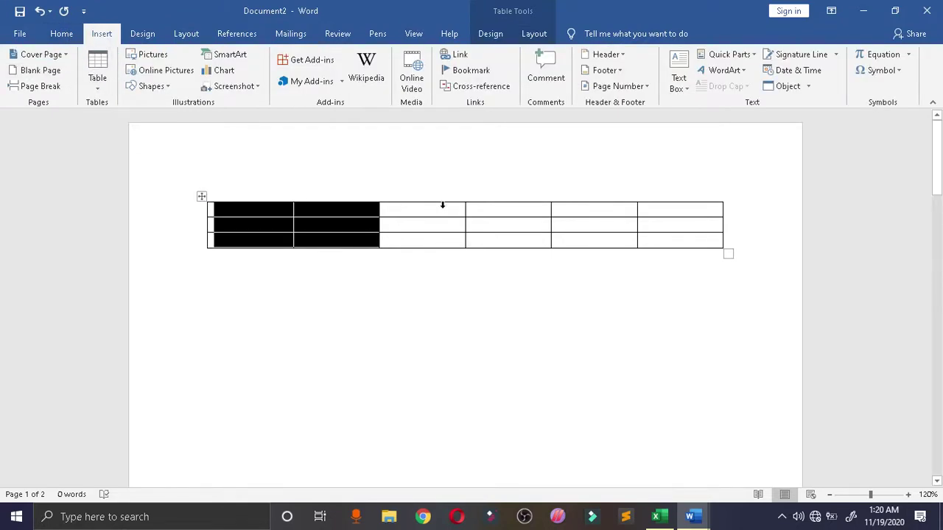
key(BackSpace)
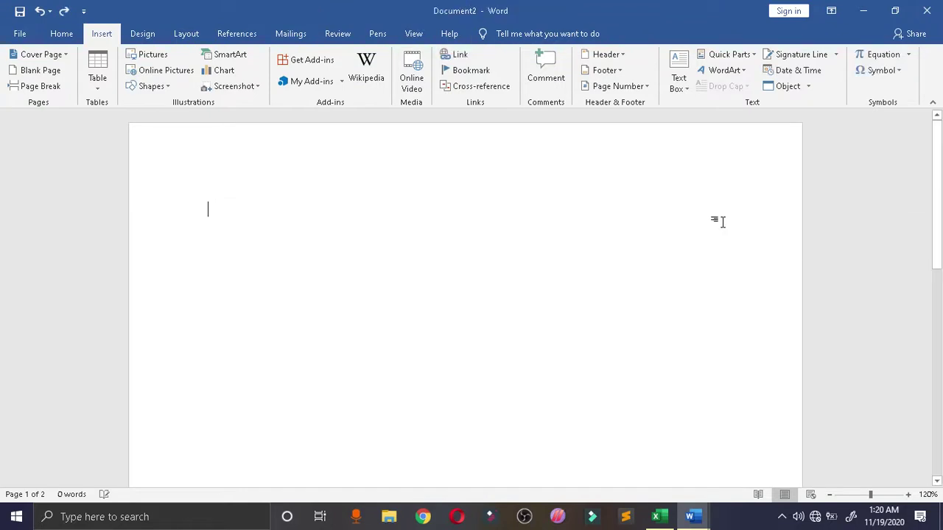
- Insert the Annotation image of the Delhi Police application form from file
click(160, 53)
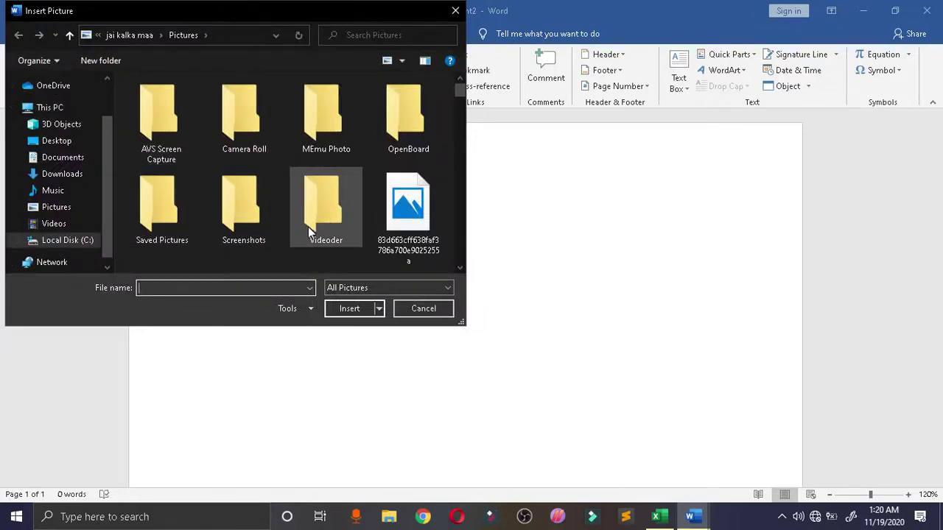
scroll(456, 104, down, 3)
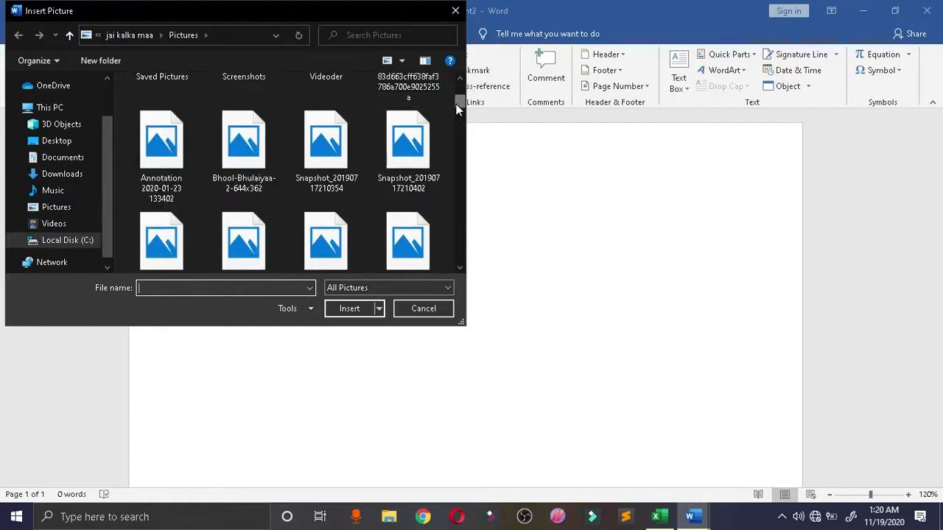
double_click(163, 140)
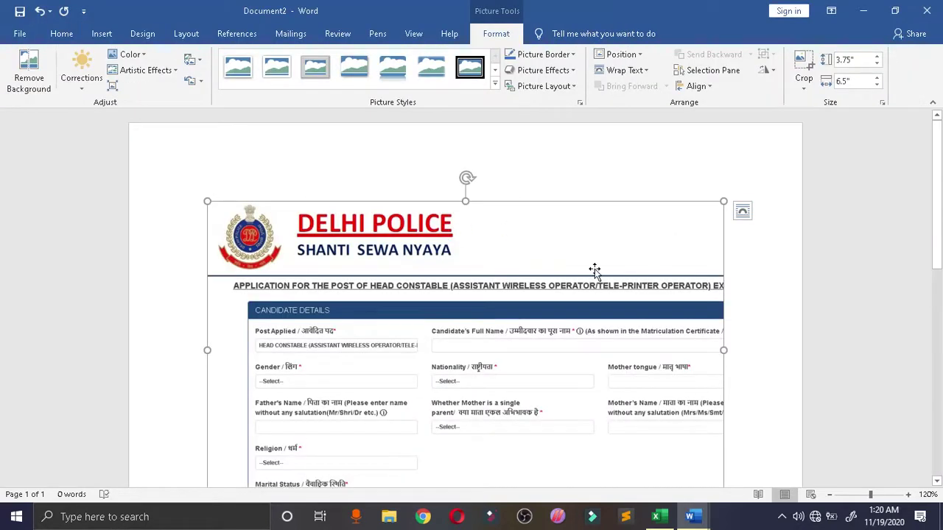
scroll(441, 308, down, 1)
scroll(441, 307, down, 3)
scroll(440, 308, up, 3)
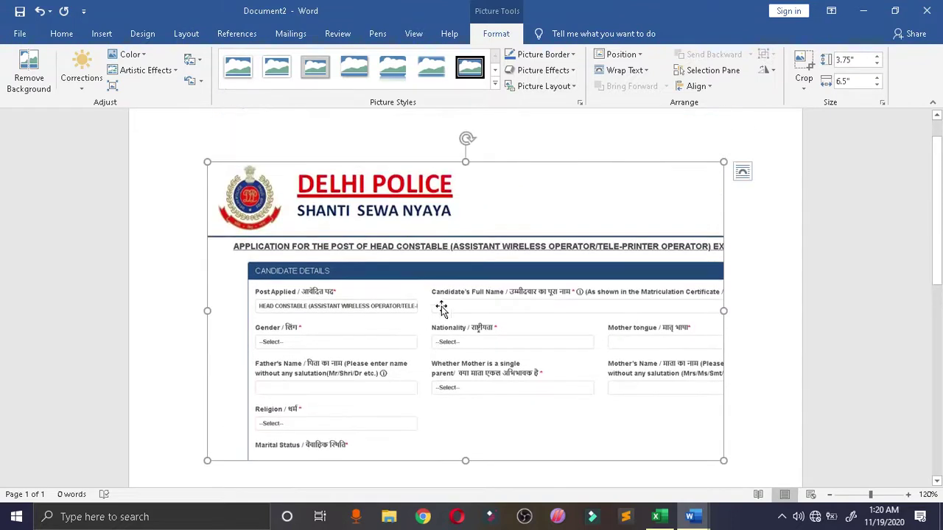
- Resize the picture to 2.83" tall by 6.06" wide and deselect it
drag(463, 163, 475, 243)
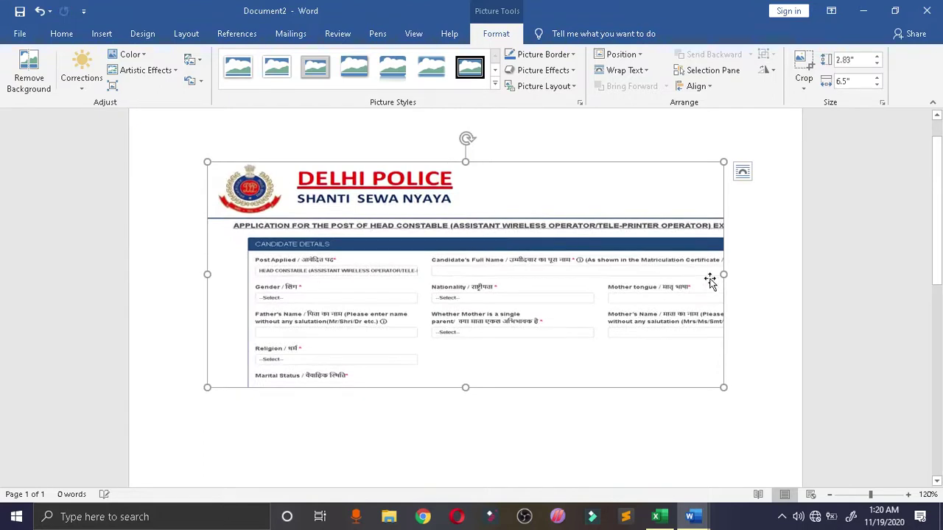
drag(720, 274, 689, 274)
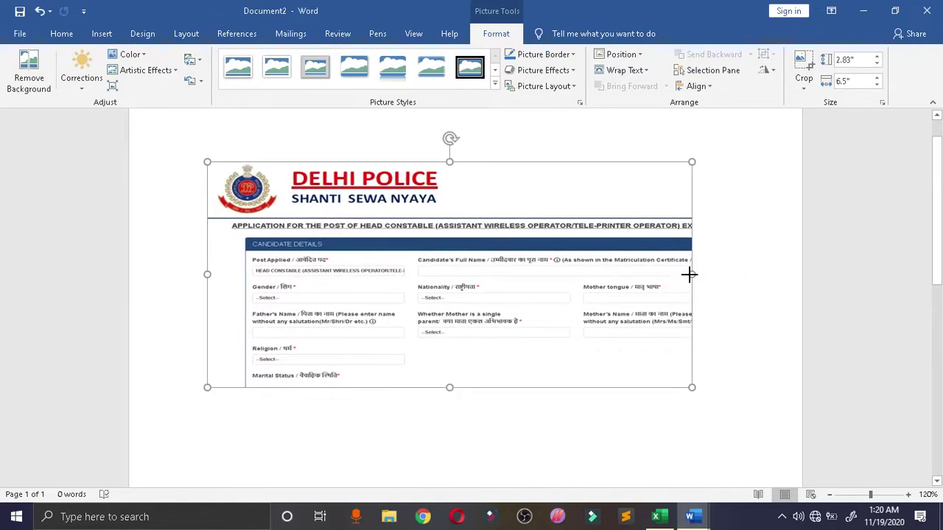
click(411, 229)
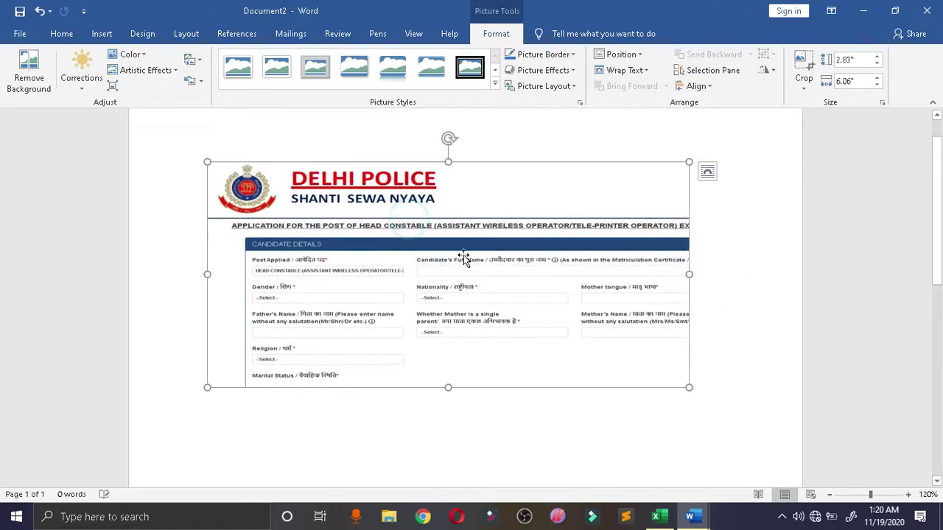
key(Left)
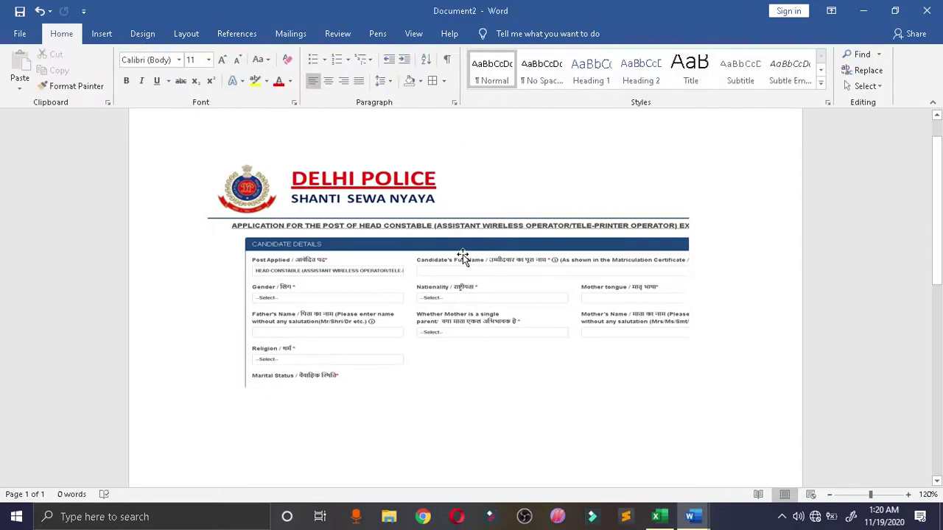
- Set the Delhi Police picture to Tight wrapping and drag it near the page top
click(461, 254)
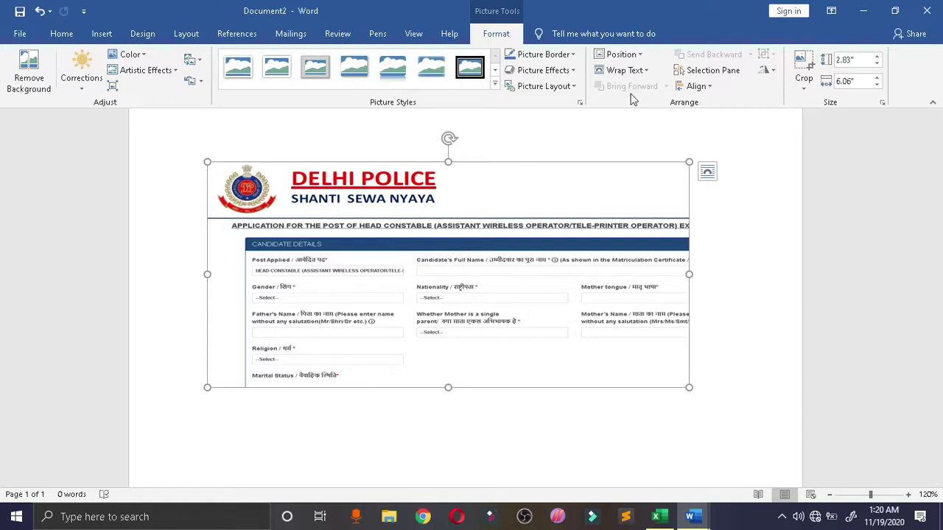
click(648, 71)
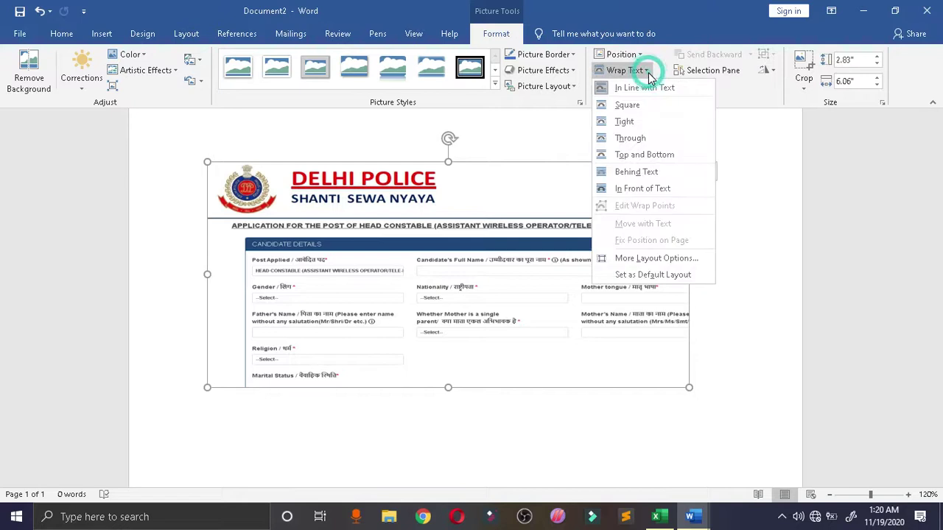
click(631, 138)
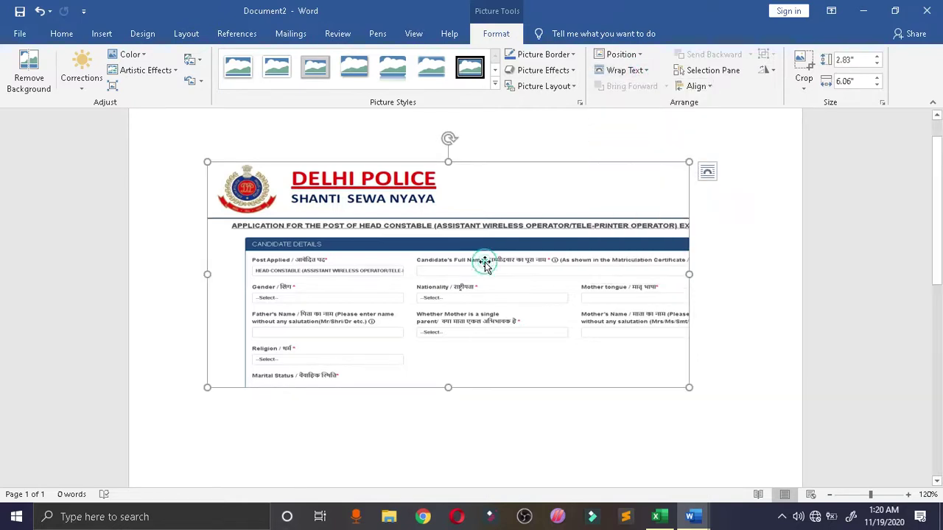
click(645, 73)
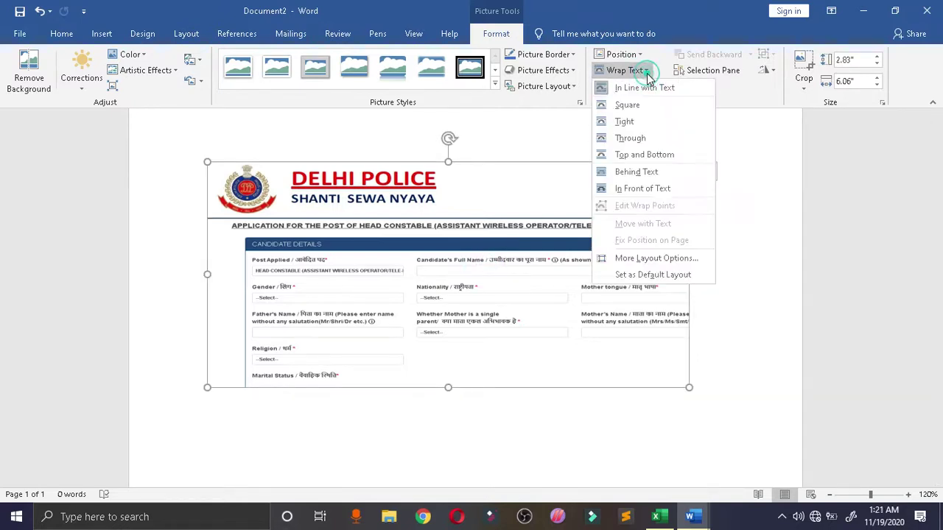
click(640, 121)
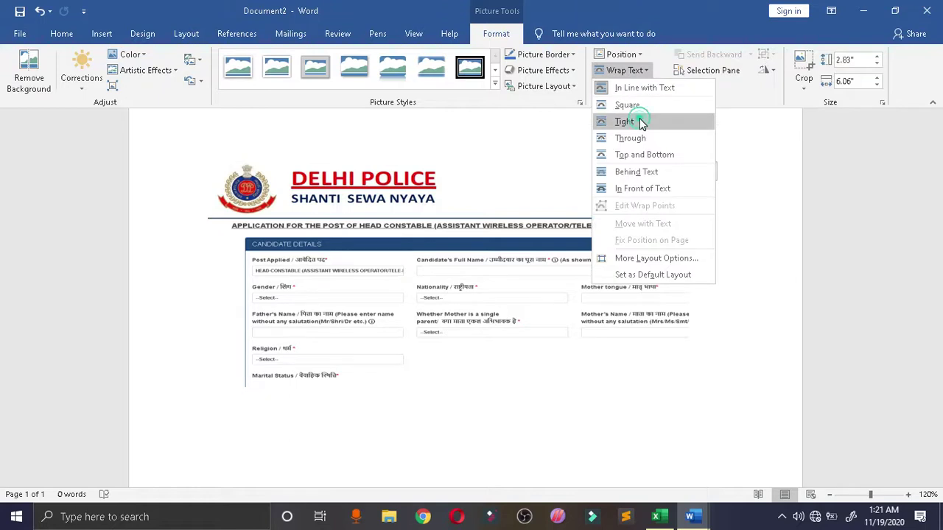
mouse_move(480, 227)
mouse_down()
mouse_move(457, 164)
mouse_move(420, 140)
mouse_move(366, 139)
mouse_move(469, 251)
mouse_move(477, 234)
mouse_up()
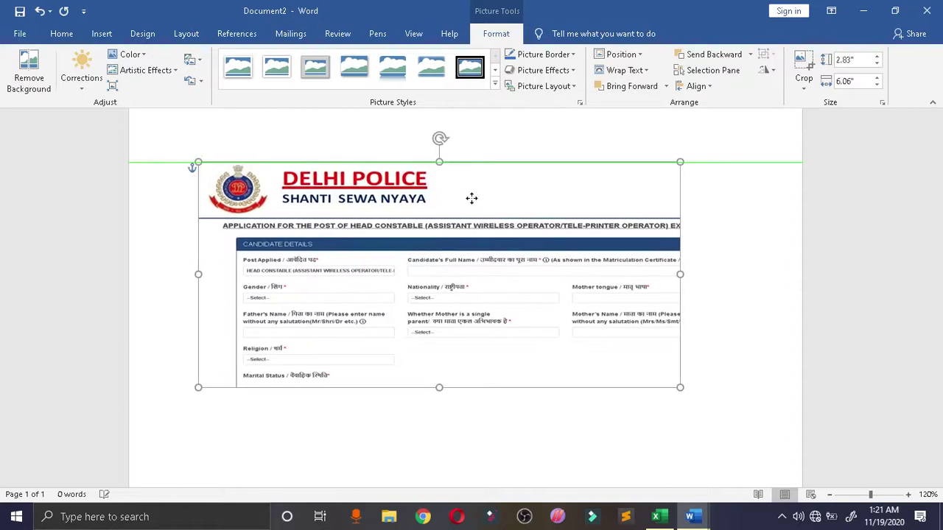
drag(477, 235, 487, 218)
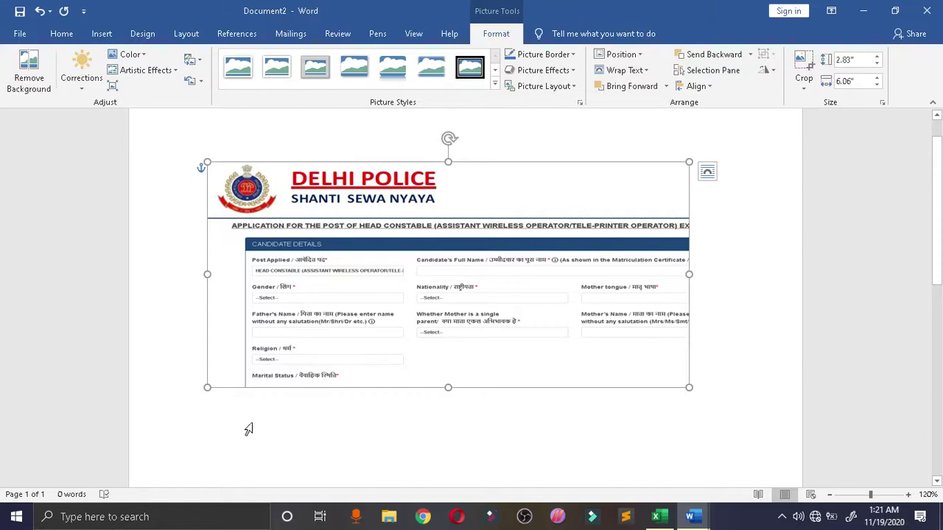
- Try yellow, grey and orange recolour options on the picture
click(130, 54)
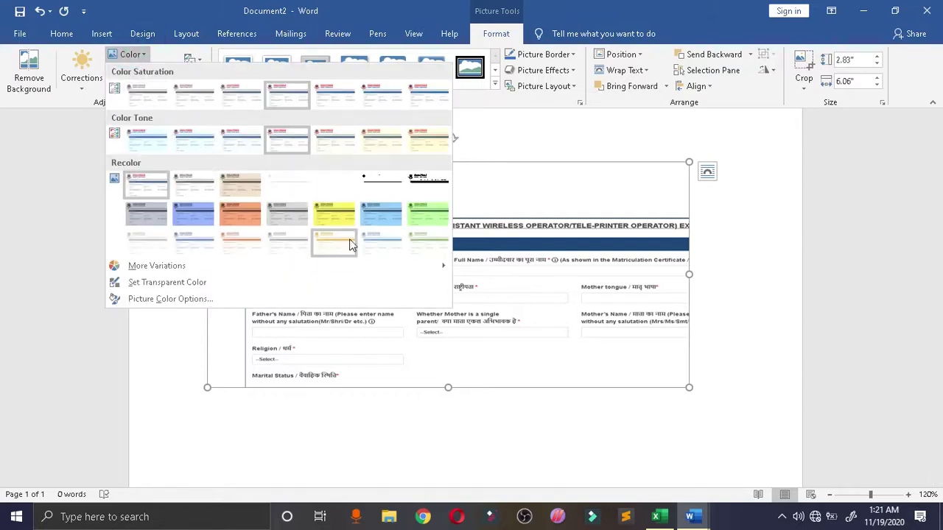
click(353, 215)
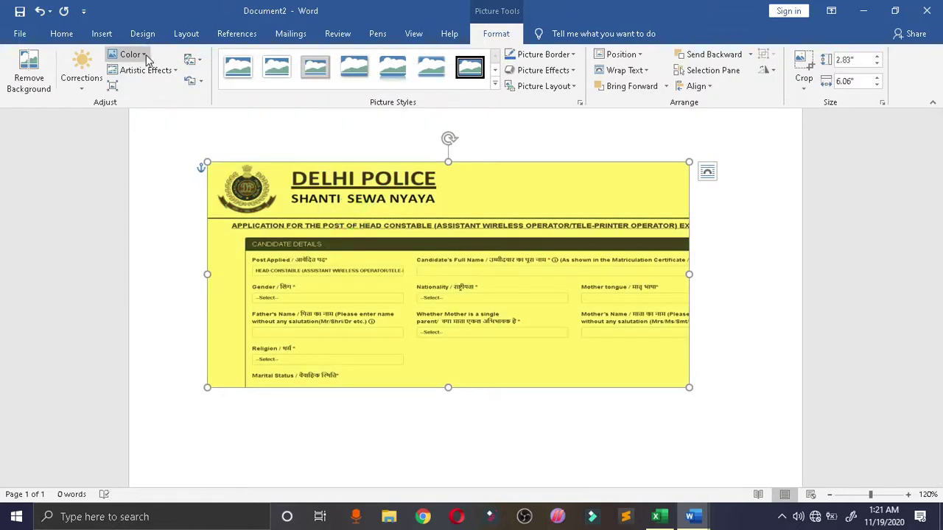
click(130, 55)
click(297, 220)
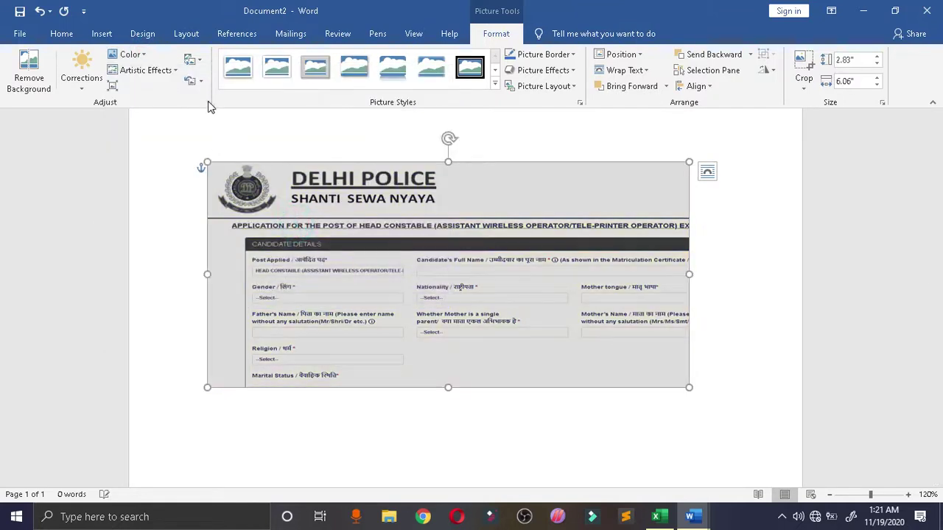
click(151, 55)
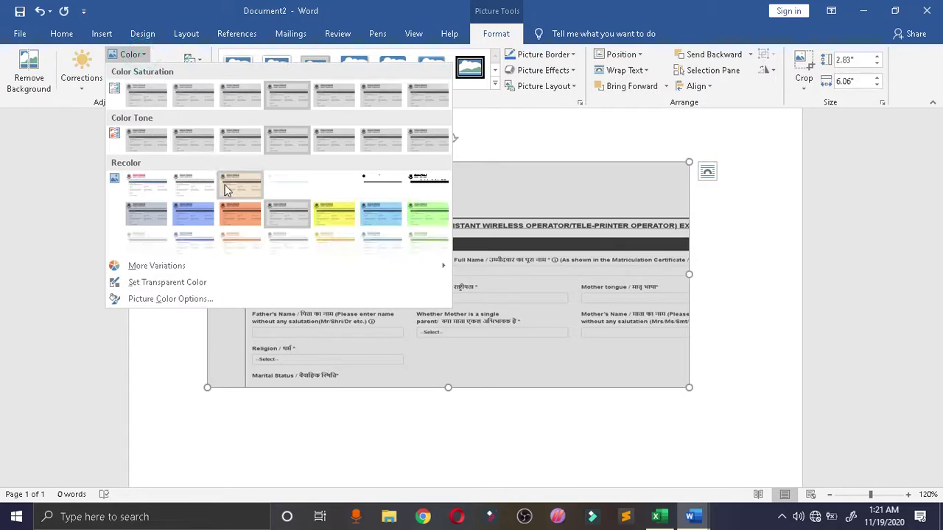
click(230, 186)
- Try an artistic effect, then undo the changes and remove the picture
click(153, 69)
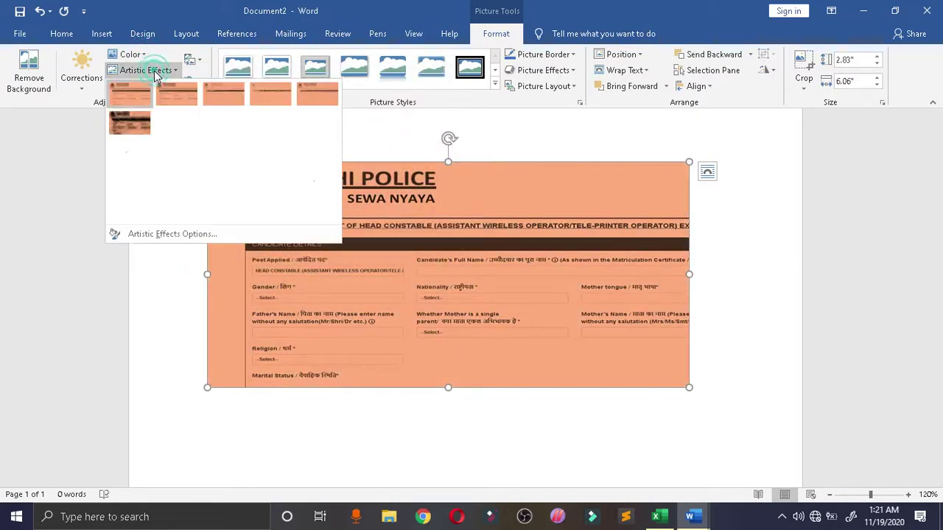
click(169, 125)
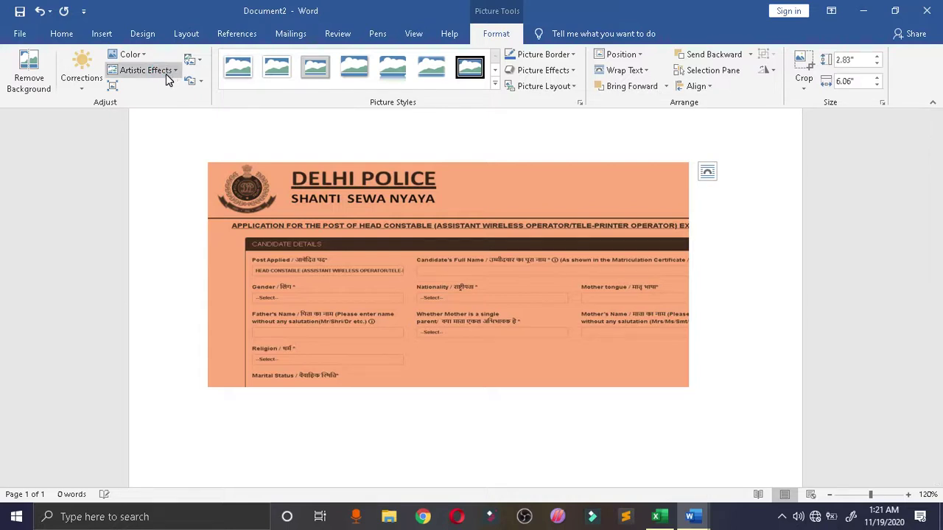
key(ctrl+z)
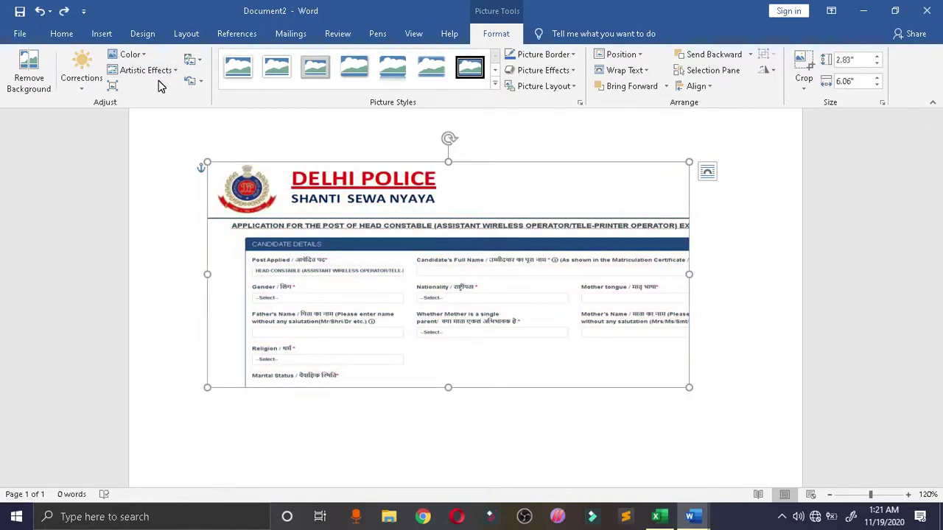
key(ctrl+z)
key(ctrl+z)
key(ctrl+z)
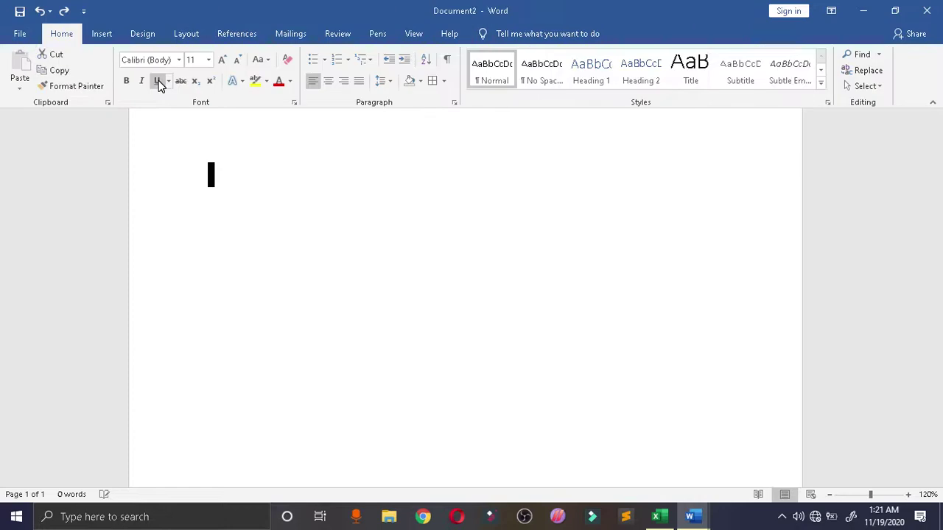
- Insert the PUBG Mobile game snapshot from the Pictures folder at 3.65" × 6.5"
click(96, 33)
click(148, 36)
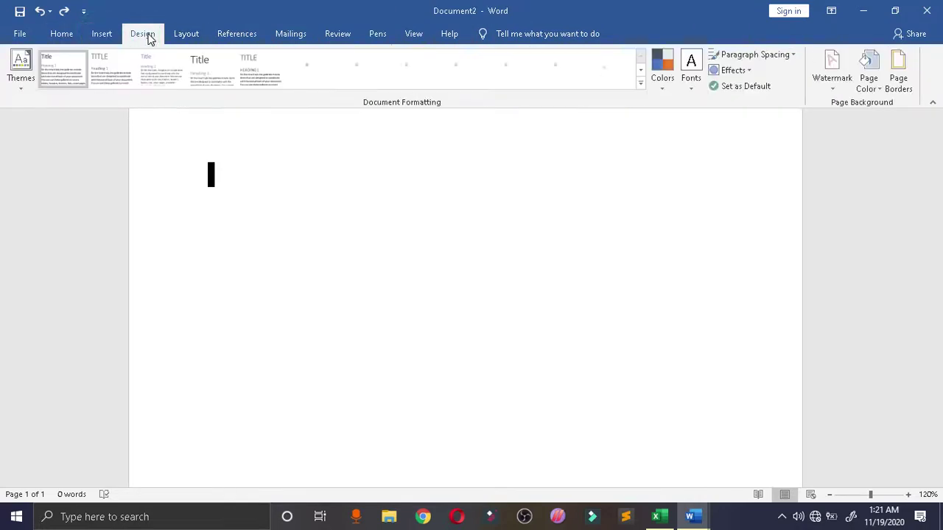
click(104, 34)
click(153, 56)
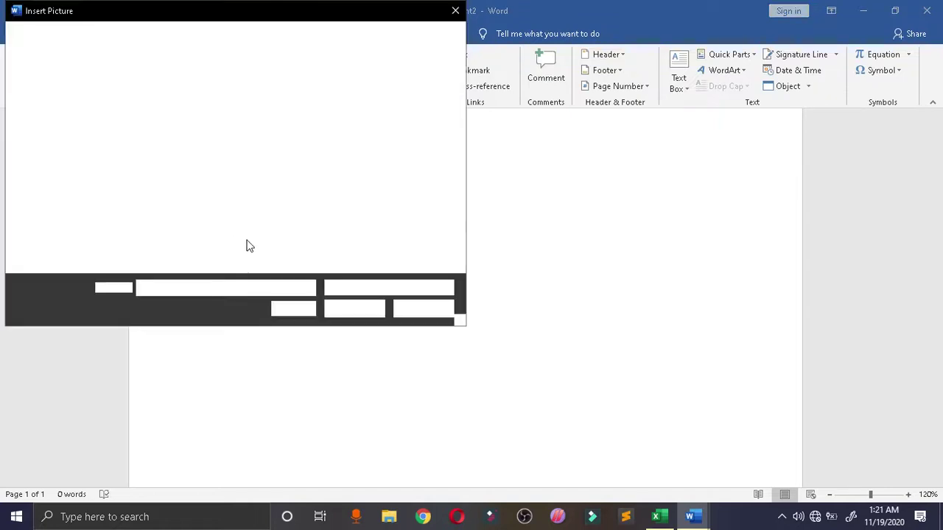
drag(461, 92, 457, 127)
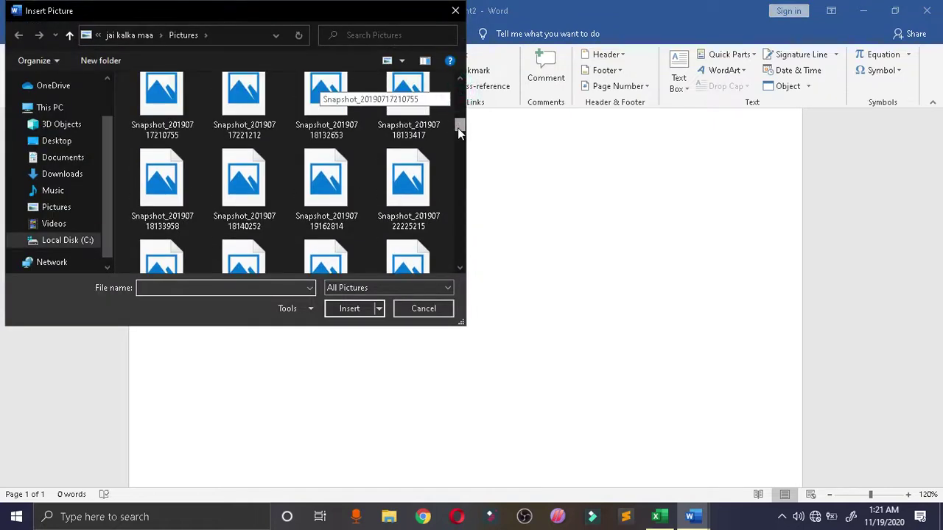
double_click(339, 120)
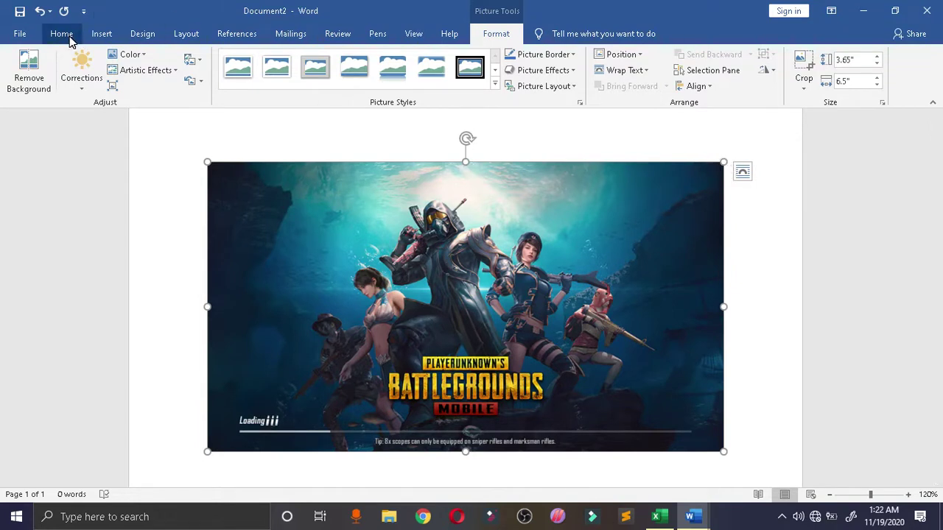
- Select the game-art picture and apply a cooler Color Tone of about 4700 K
click(65, 35)
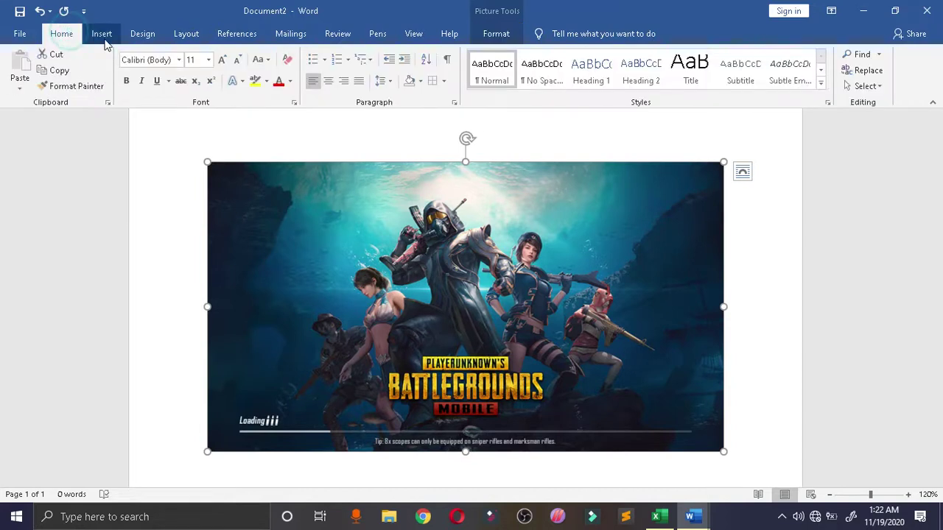
click(102, 34)
click(428, 261)
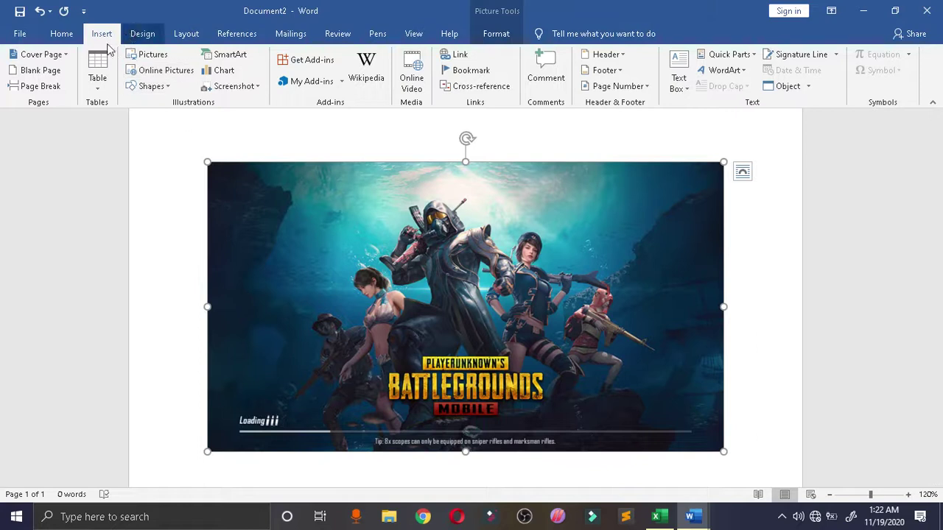
click(63, 34)
double_click(426, 283)
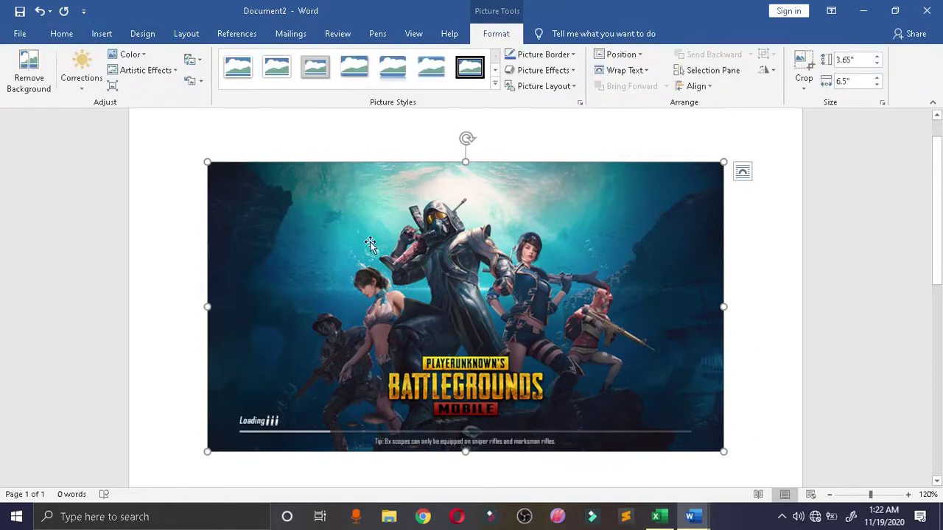
click(138, 56)
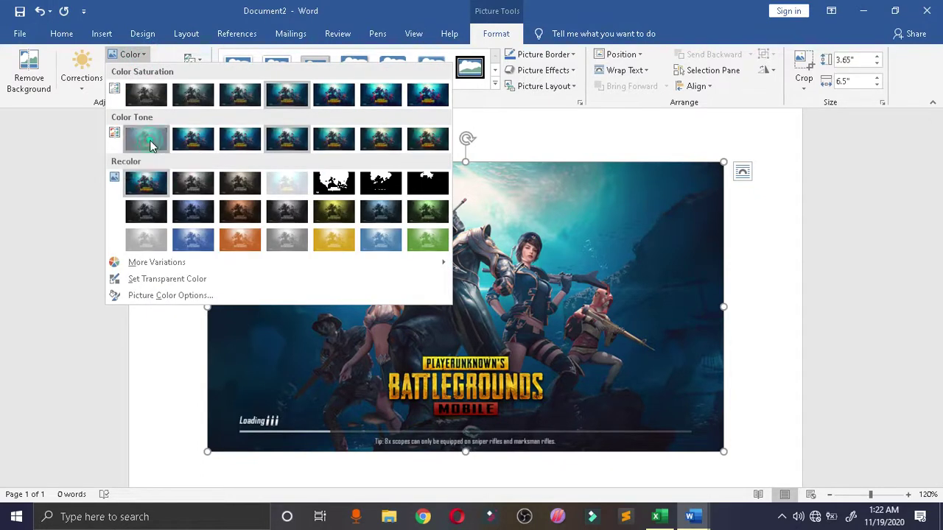
click(147, 141)
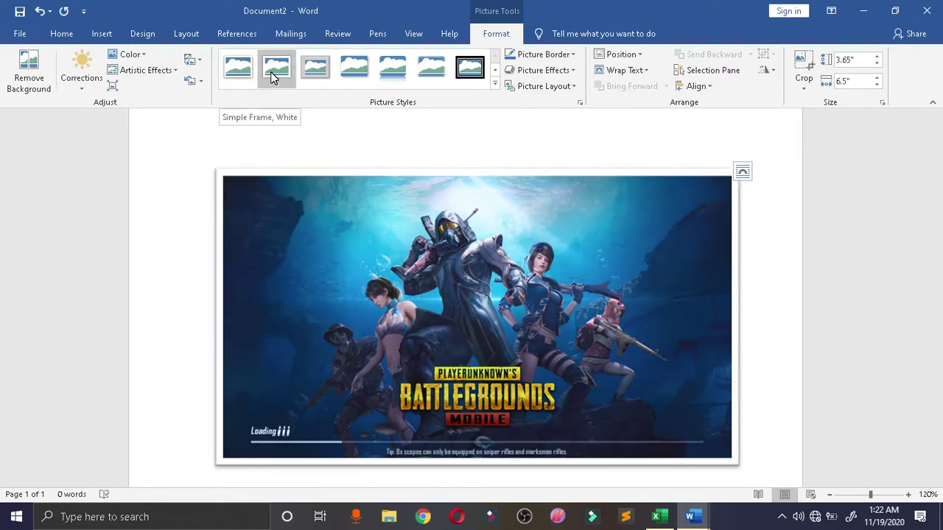
- Try the oval picture style, then a tilted rounded perspective style on the picture
click(493, 86)
click(315, 102)
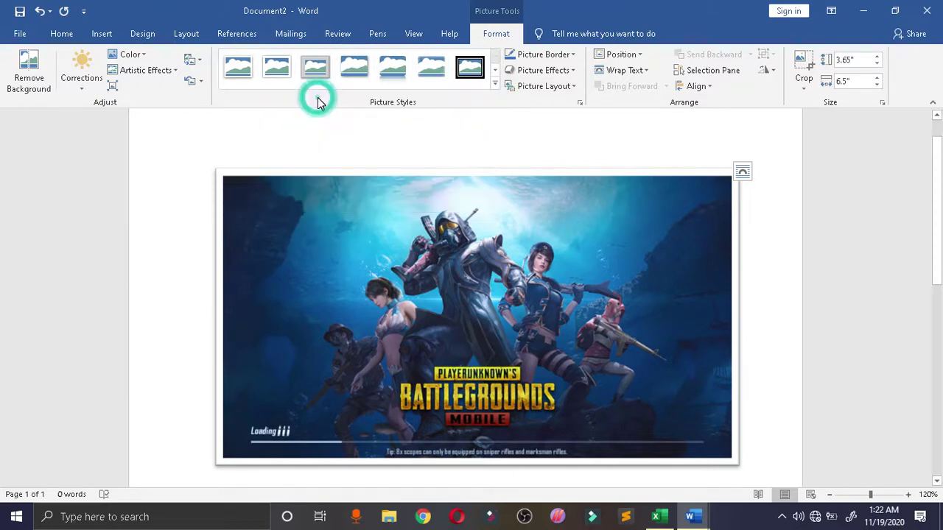
click(495, 72)
click(496, 59)
click(494, 86)
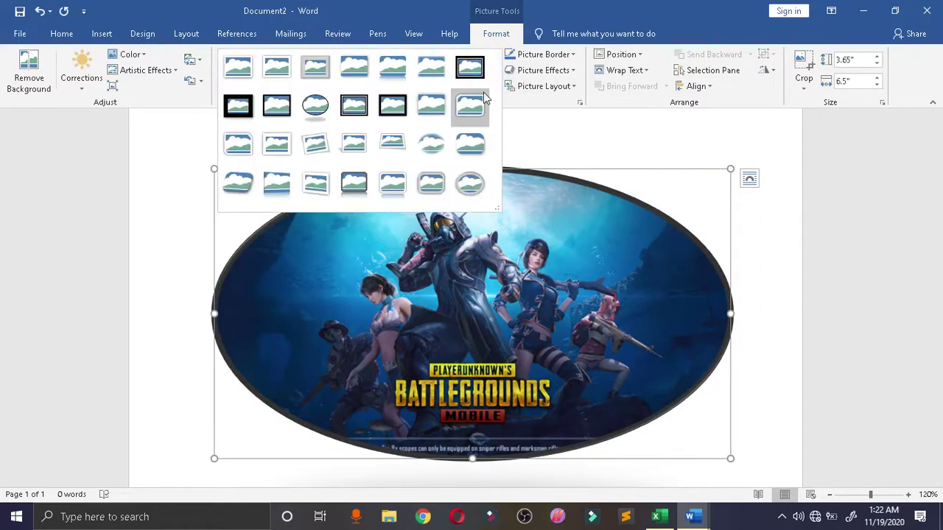
click(237, 184)
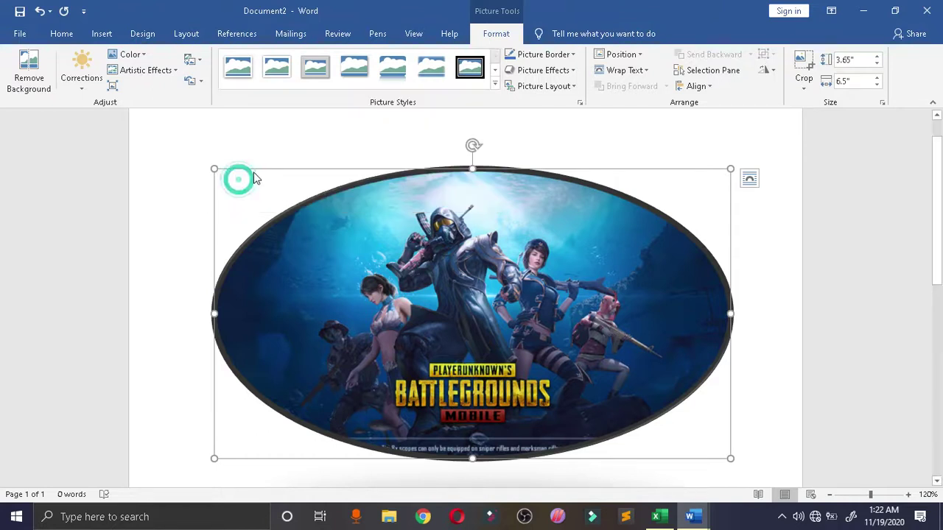
- Apply the rounded perspective style with shadow, leaving the picture border unchanged
click(495, 85)
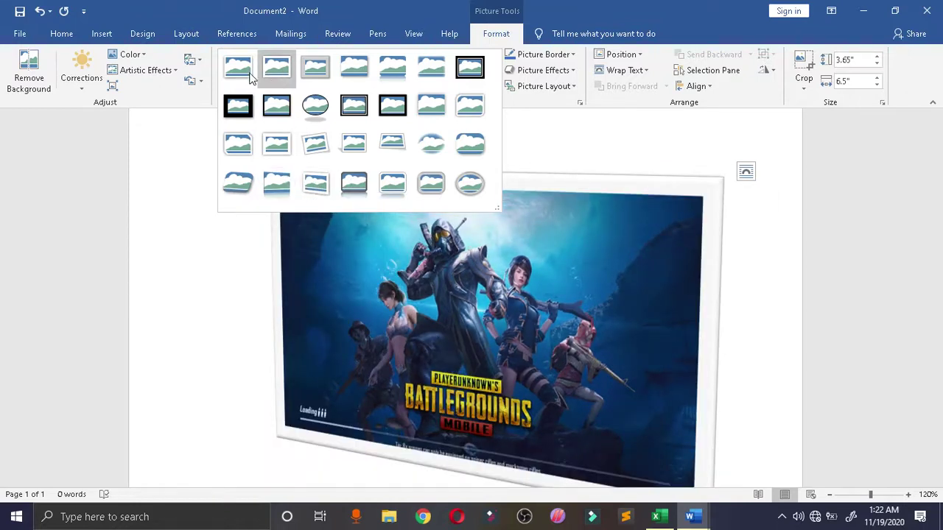
click(469, 105)
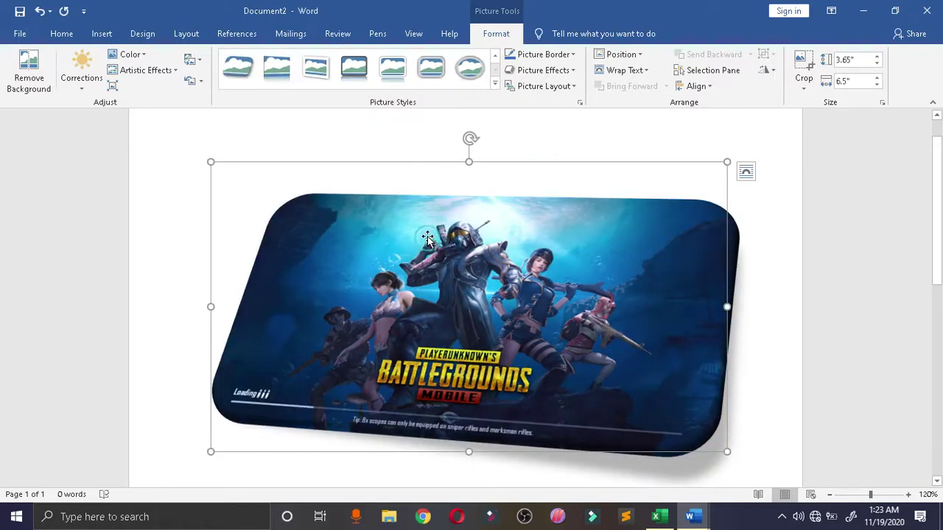
click(532, 56)
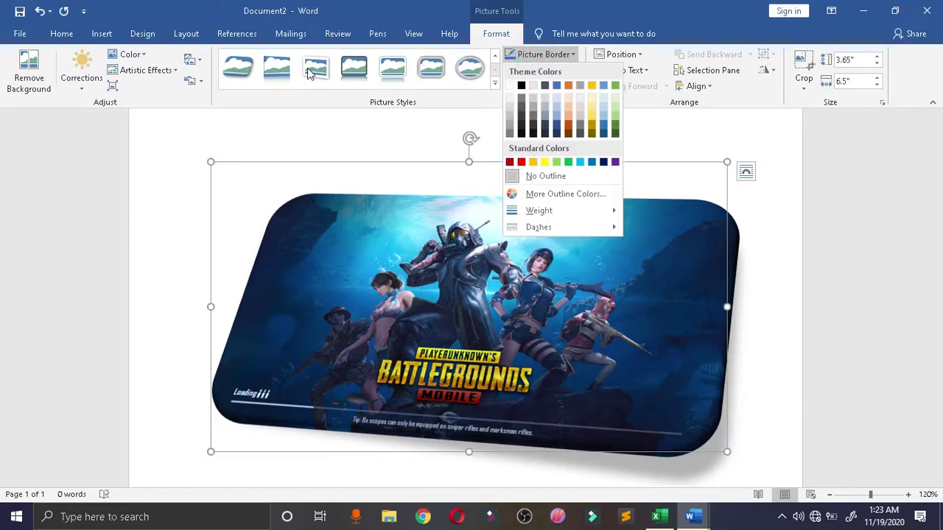
click(395, 263)
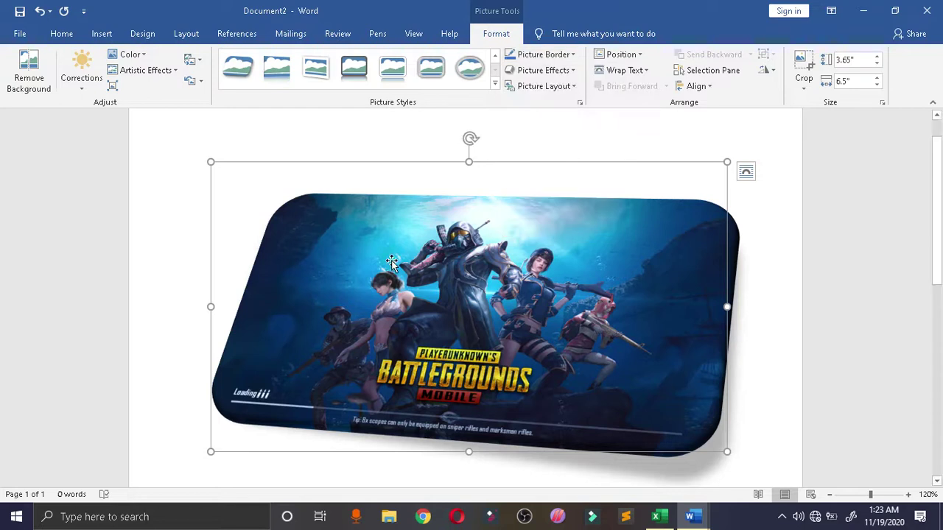
click(495, 70)
click(496, 86)
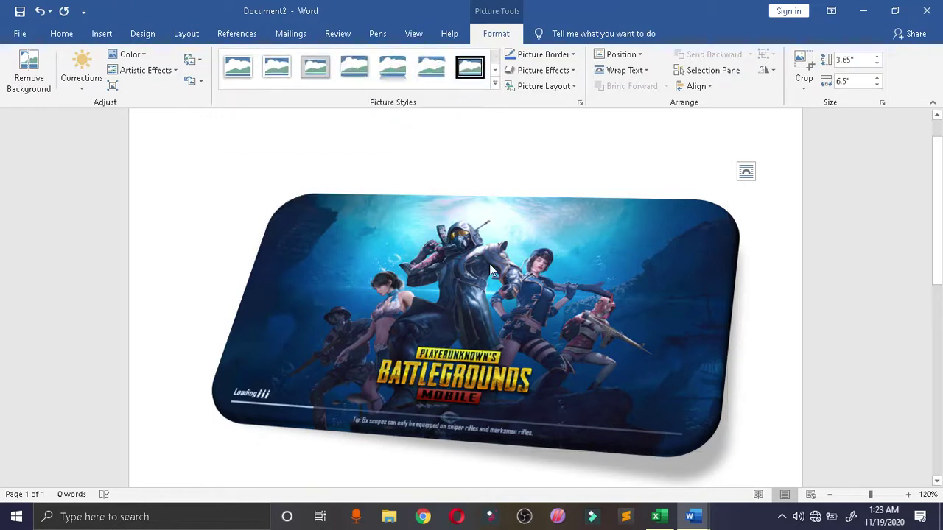
- Apply the thick black frame picture style and make its border red
click(469, 67)
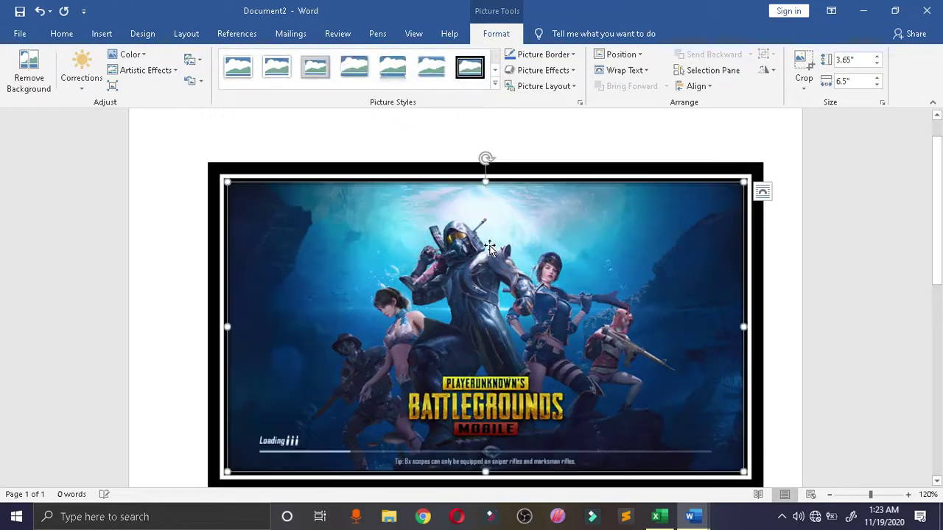
click(572, 55)
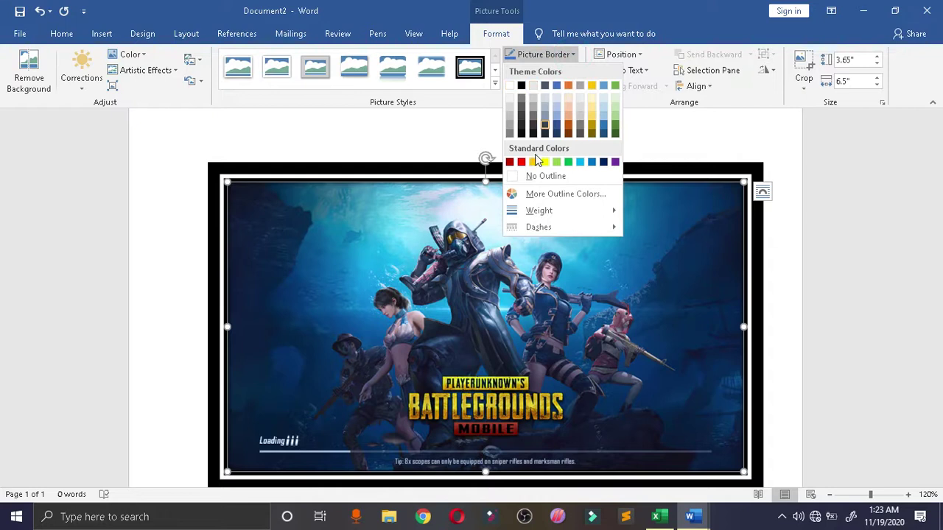
click(522, 163)
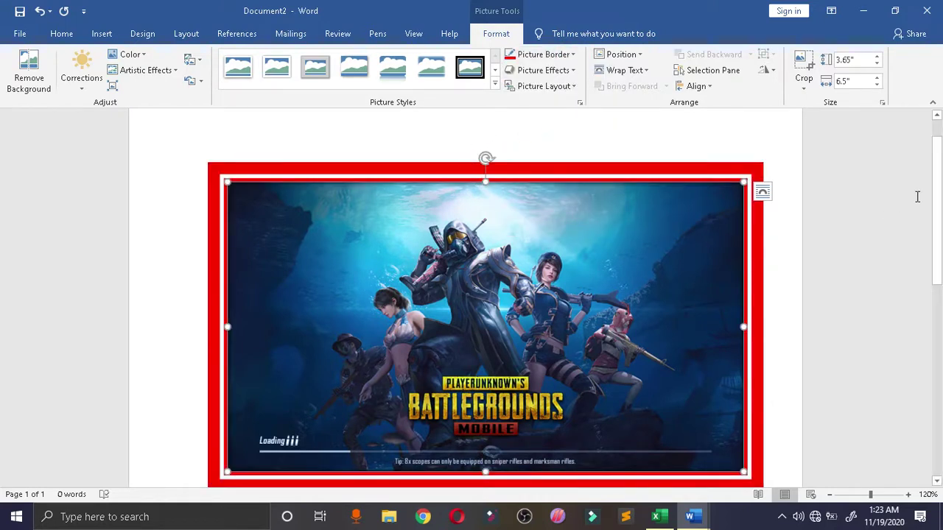
scroll(2, 221, down, 1)
scroll(3, 219, up, 1)
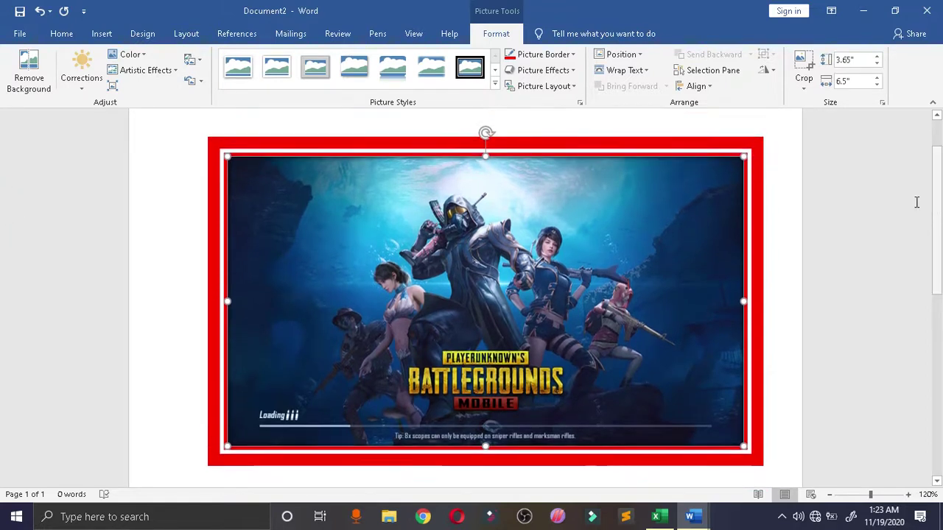
- Set the border weight to 6 pt, then thin it to 4½ pt
click(571, 55)
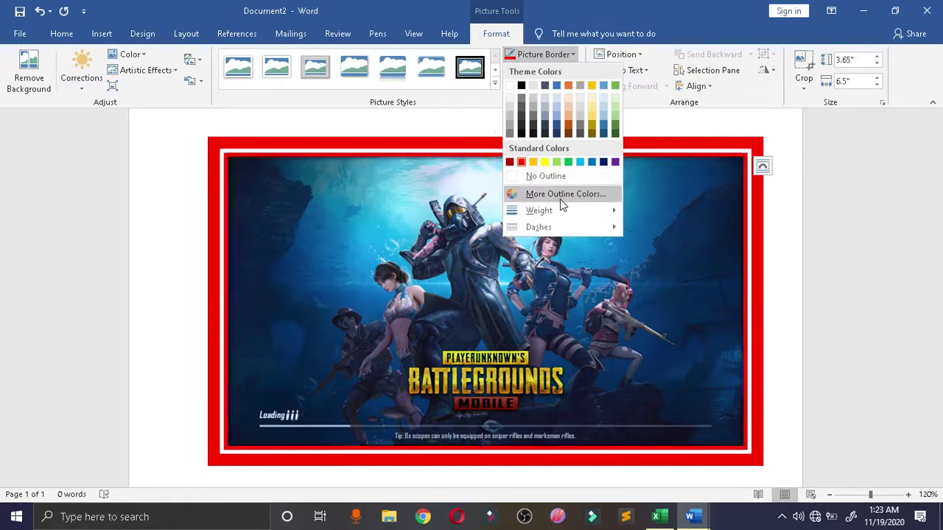
mouse_move(570, 210)
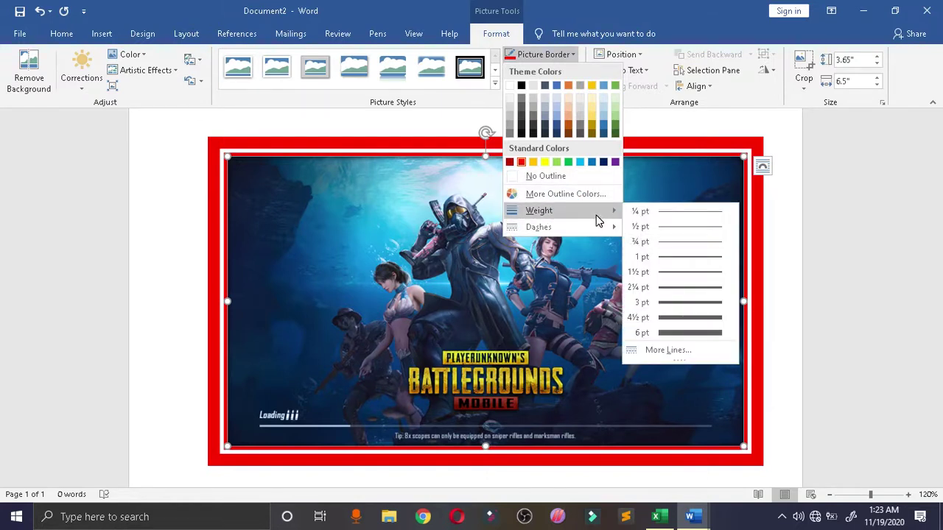
click(718, 334)
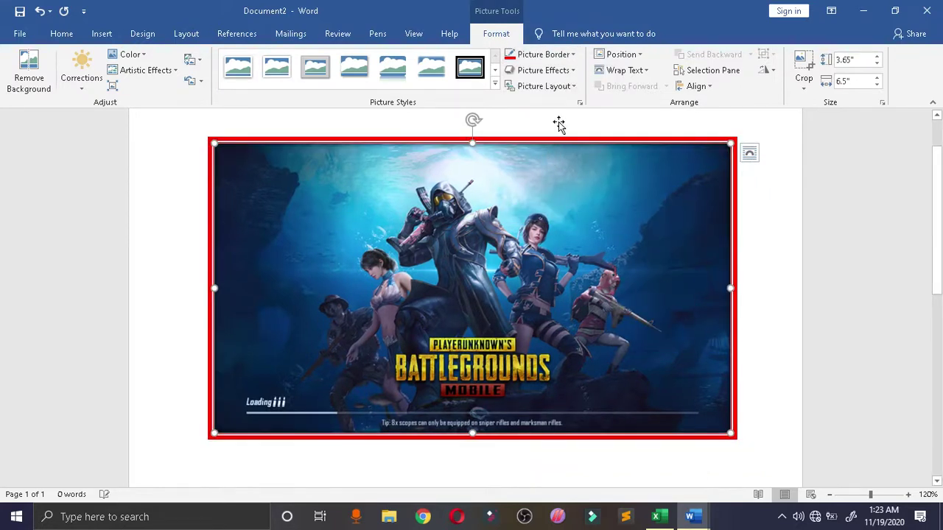
click(571, 55)
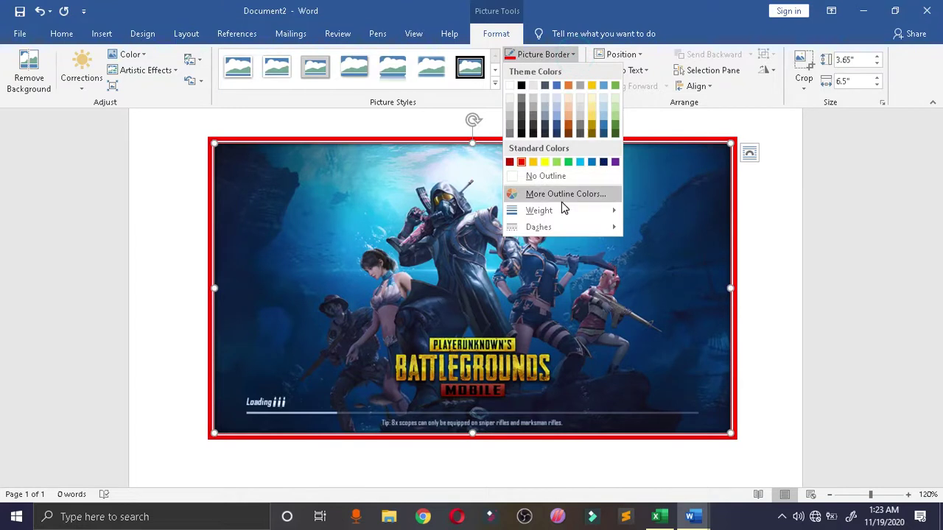
mouse_move(565, 211)
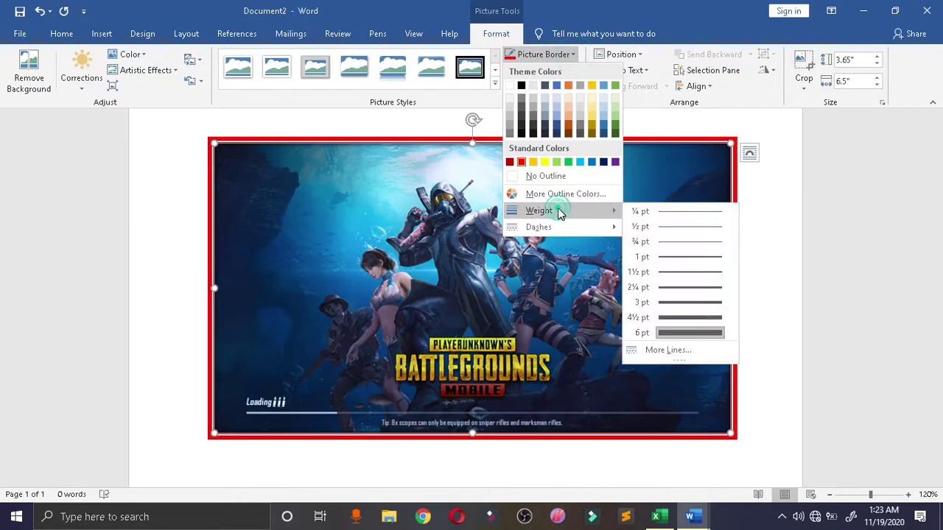
click(689, 317)
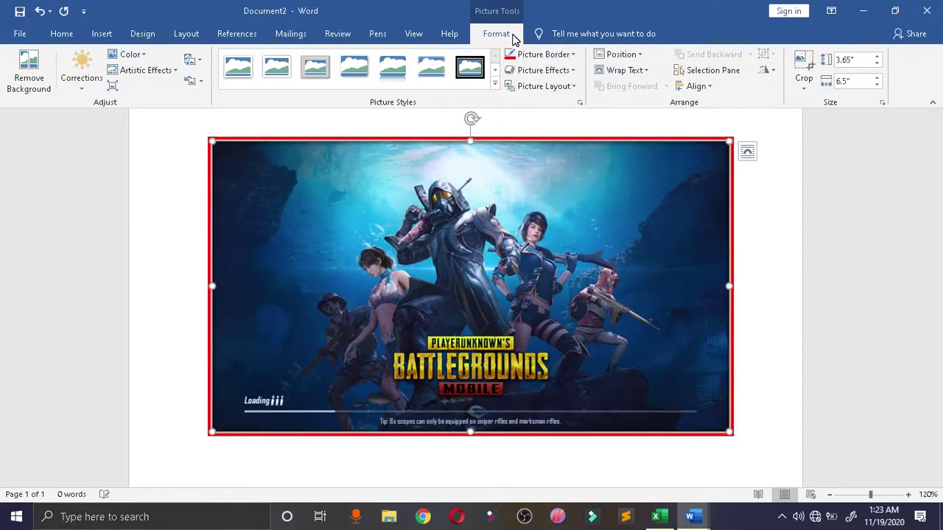
- Change the border dash style to Square Dot
click(574, 57)
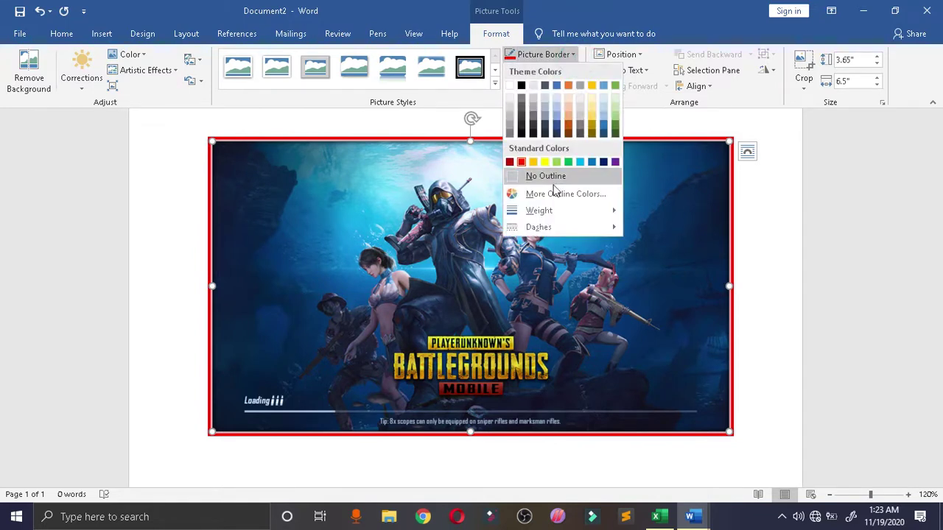
click(548, 210)
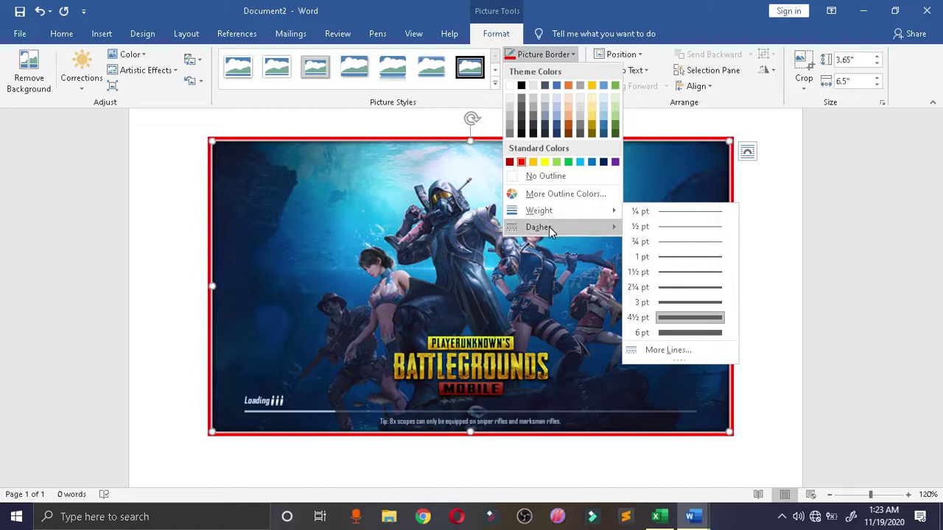
click(548, 229)
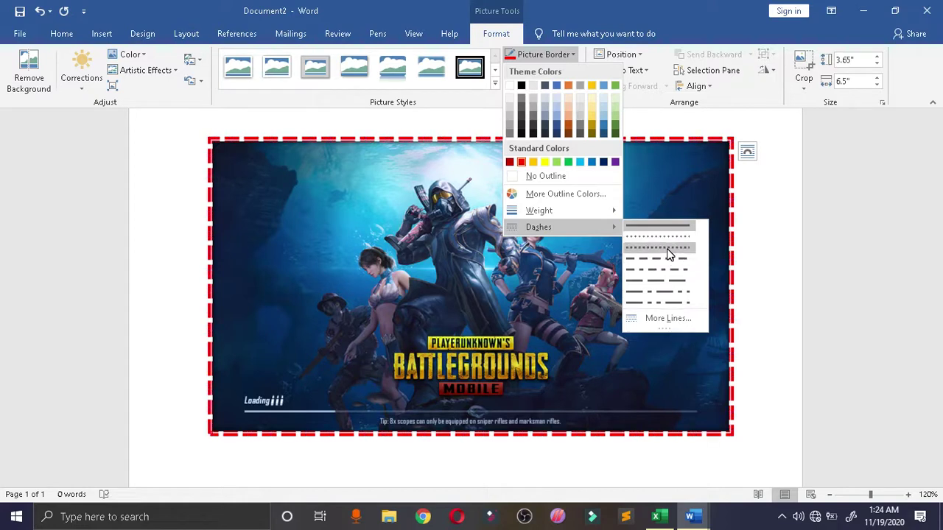
click(668, 253)
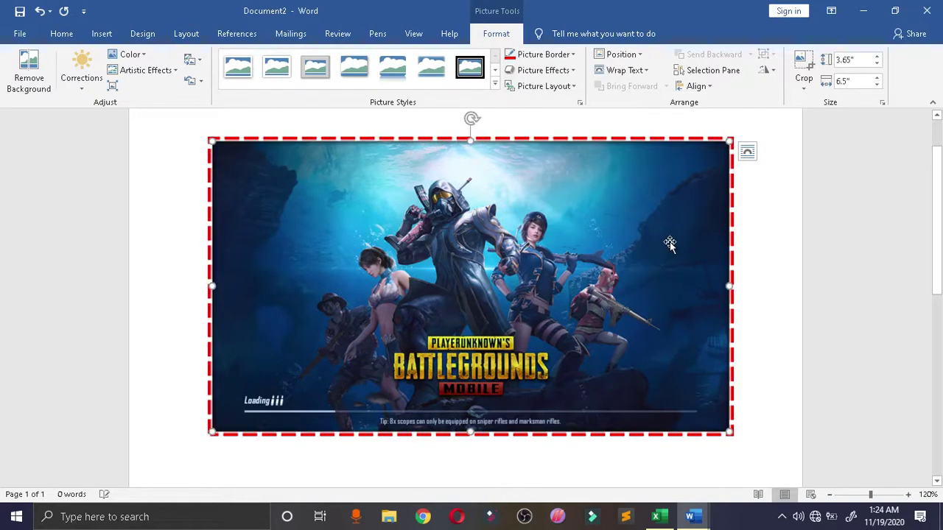
- Apply the first 3-D Preset effect to the picture
click(574, 71)
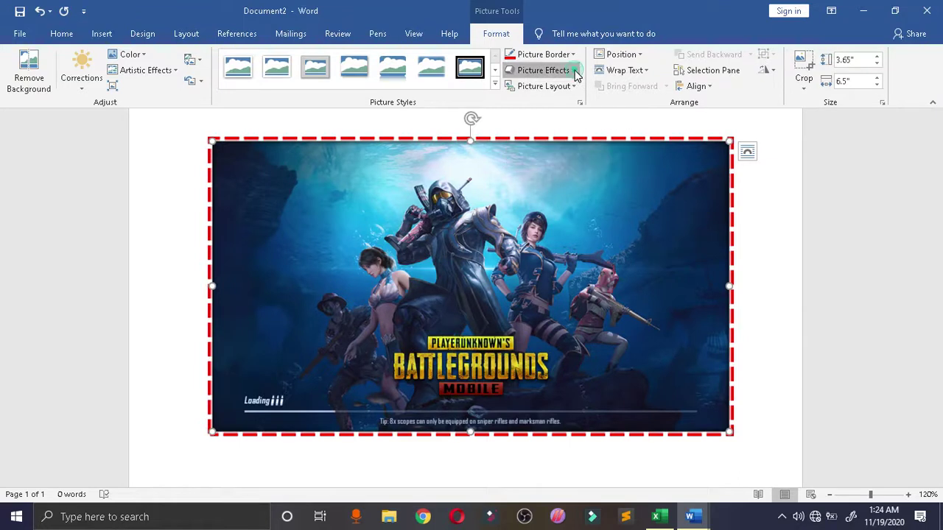
mouse_move(582, 99)
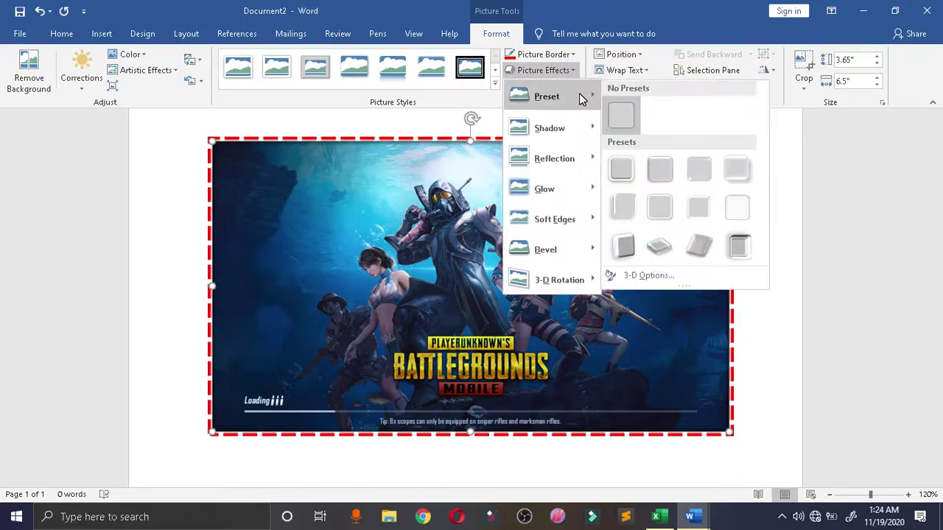
click(573, 73)
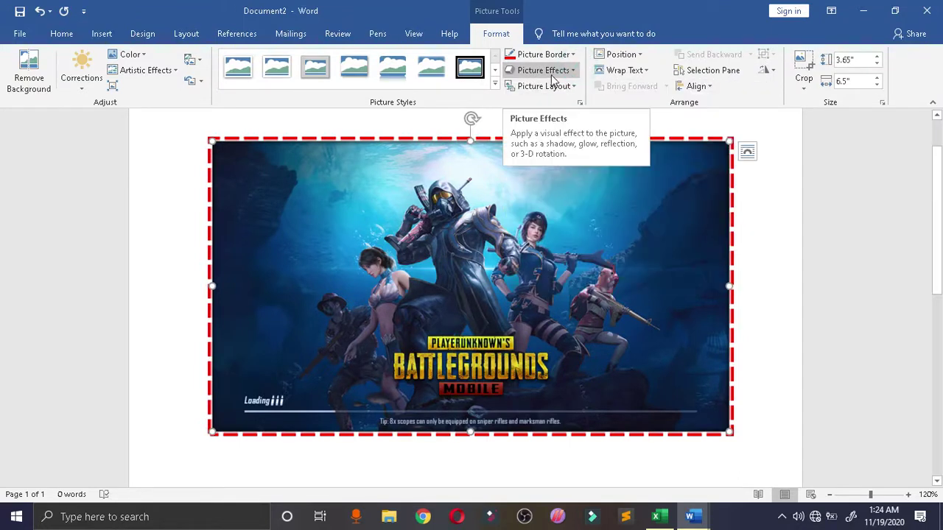
click(575, 71)
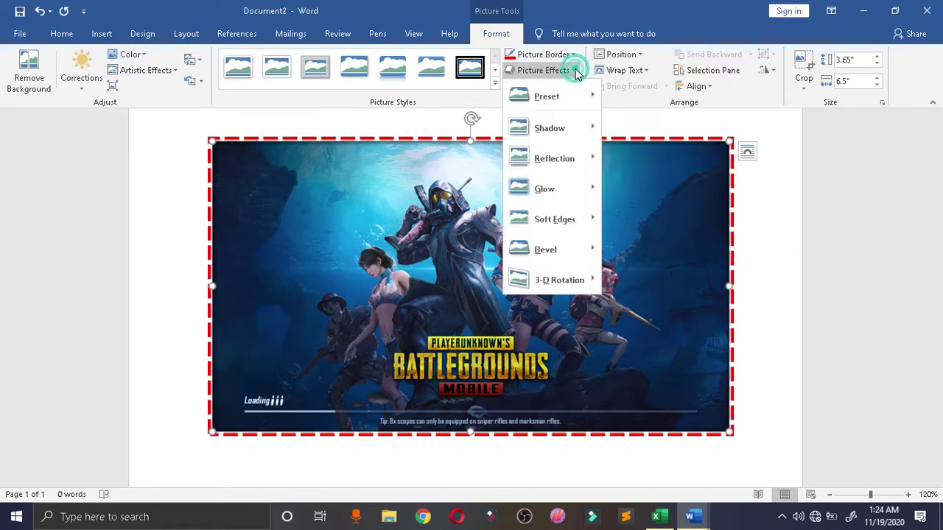
mouse_move(564, 100)
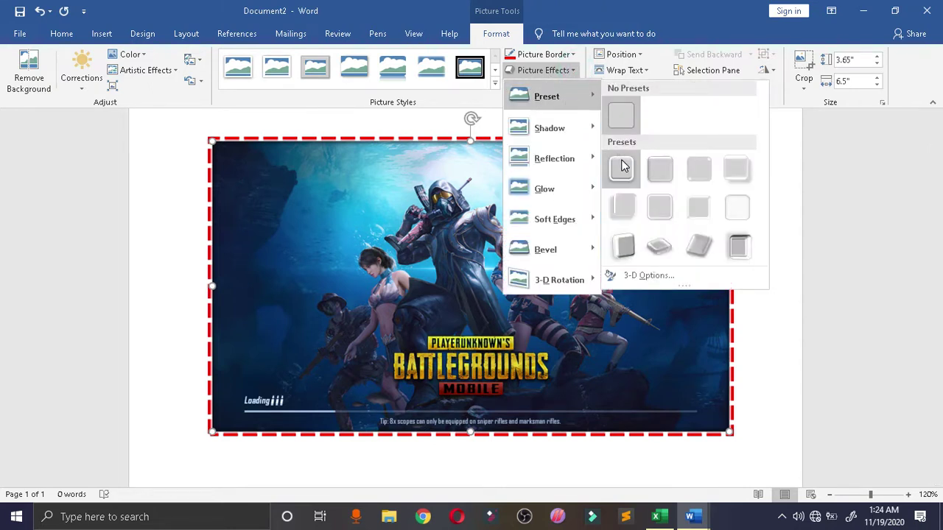
click(621, 168)
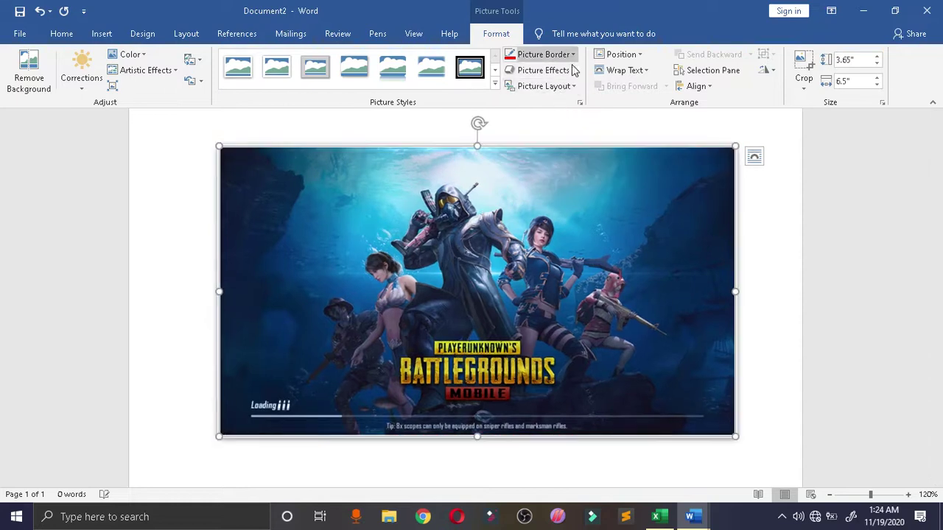
- Add an Outer shadow to the picture
click(572, 70)
mouse_move(575, 138)
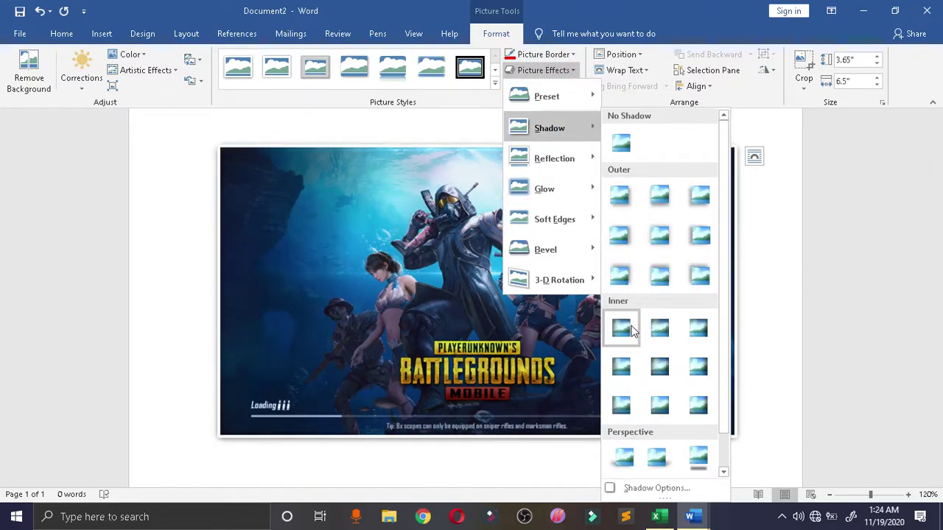
click(615, 236)
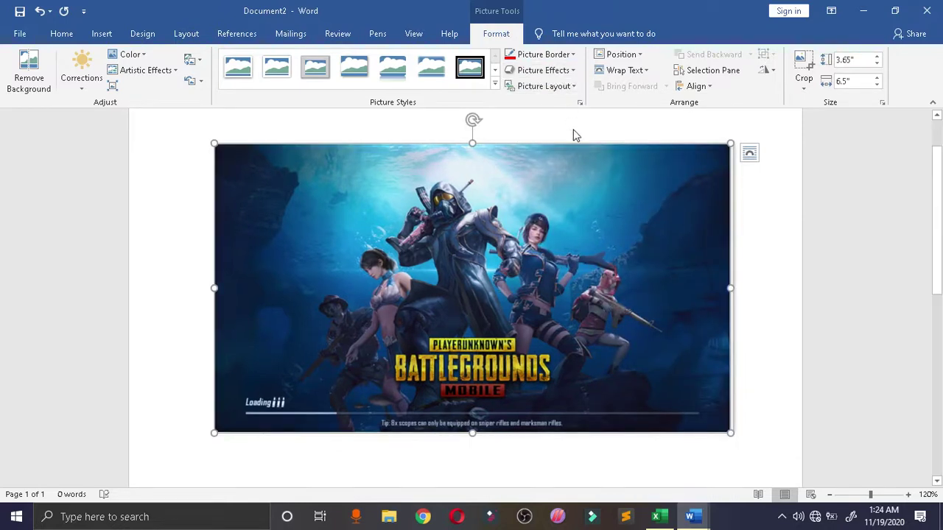
- Drag the right and bottom handles inward until the picture measures 1.69" by 4.34"
drag(728, 288, 653, 288)
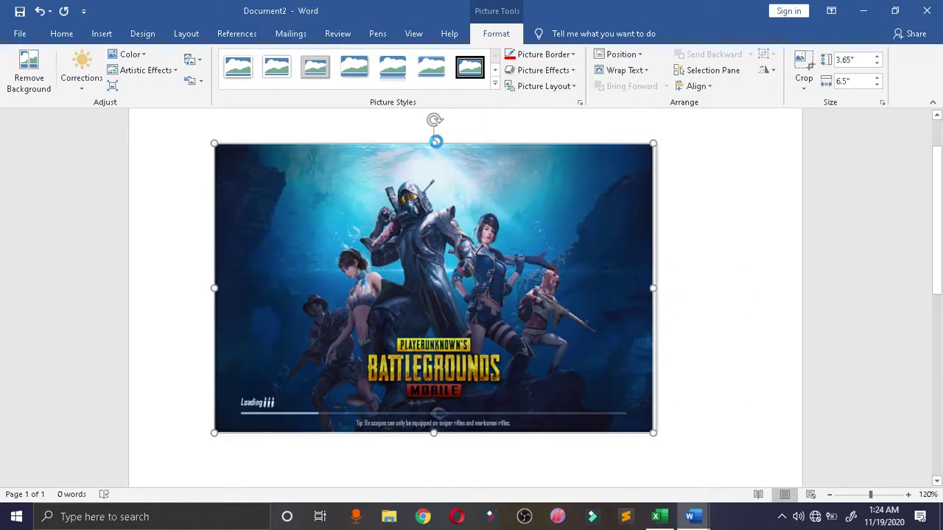
drag(435, 142, 434, 221)
drag(433, 433, 435, 295)
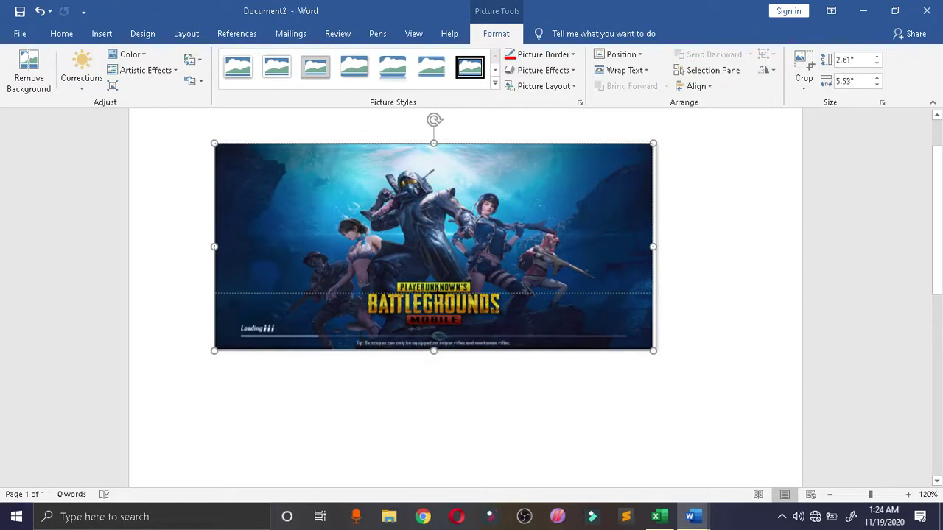
drag(434, 143, 435, 158)
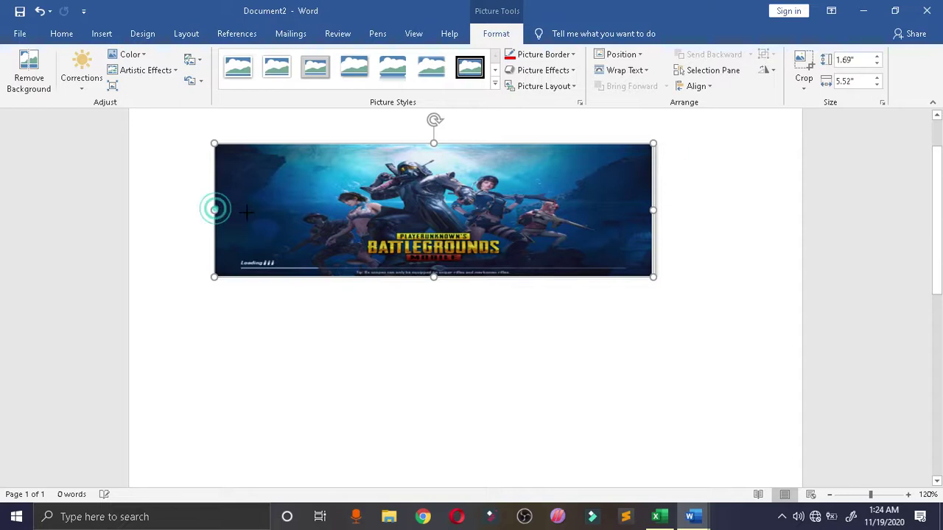
drag(213, 212, 306, 214)
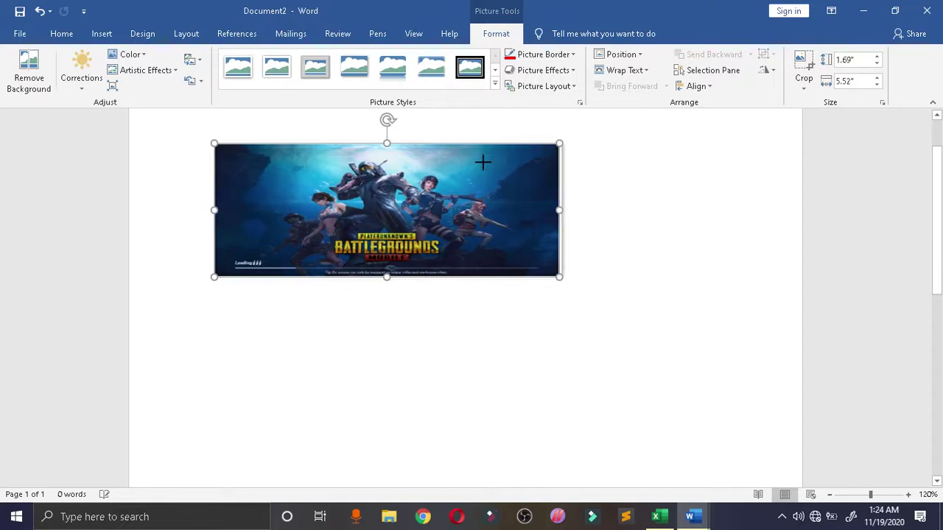
- Apply an Inner shadow preset to the picture
click(570, 70)
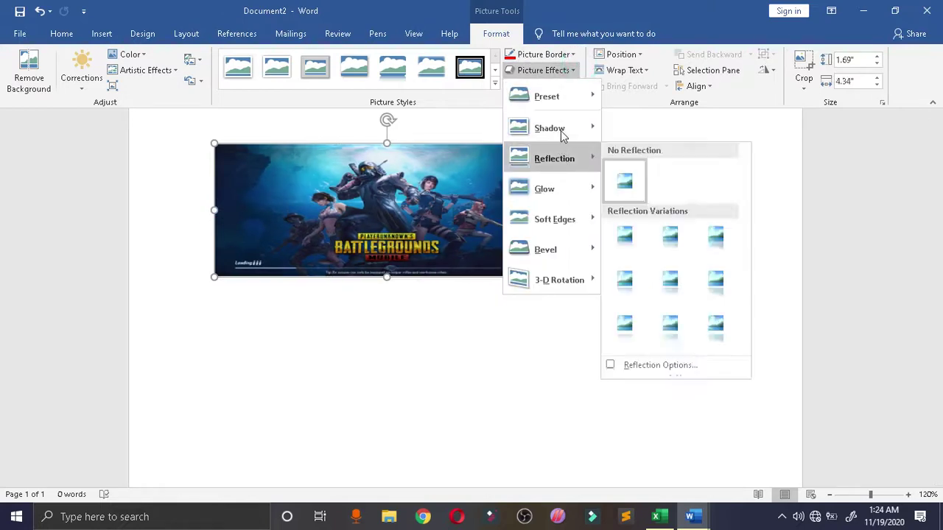
mouse_move(560, 131)
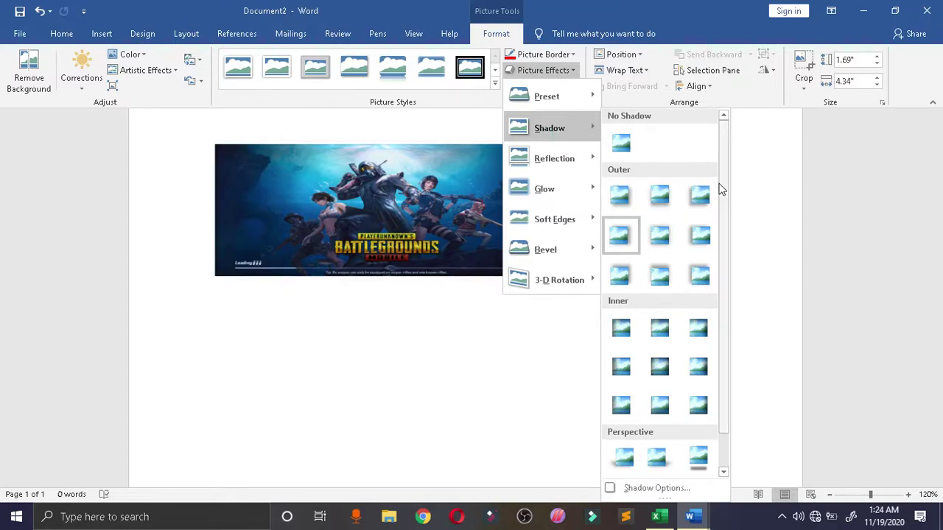
scroll(721, 185, down, 1)
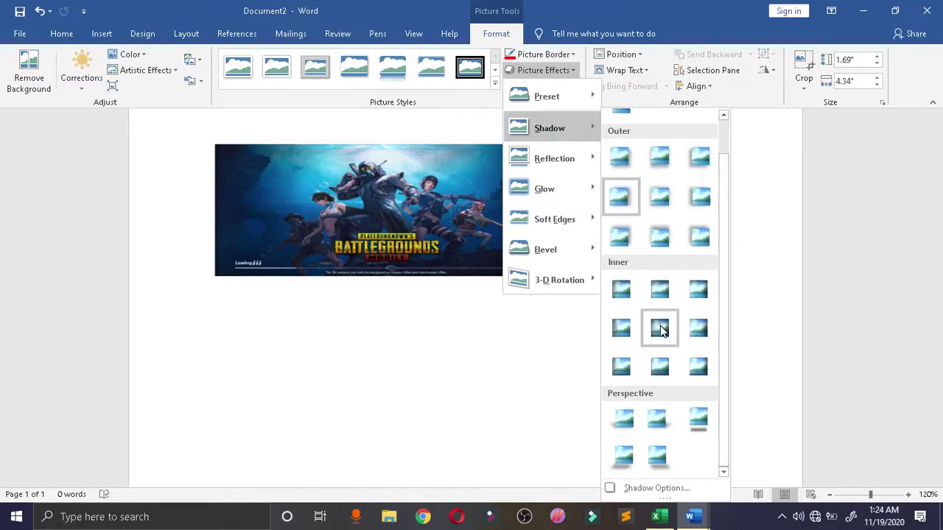
click(660, 329)
- Tilt the picture with a Parallel 3-D Rotation preset
click(542, 70)
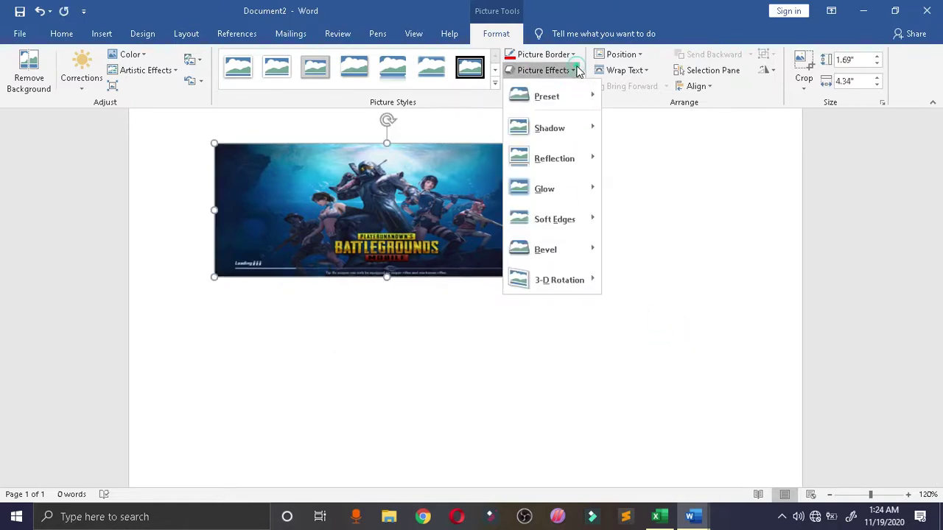
mouse_move(564, 103)
mouse_move(556, 168)
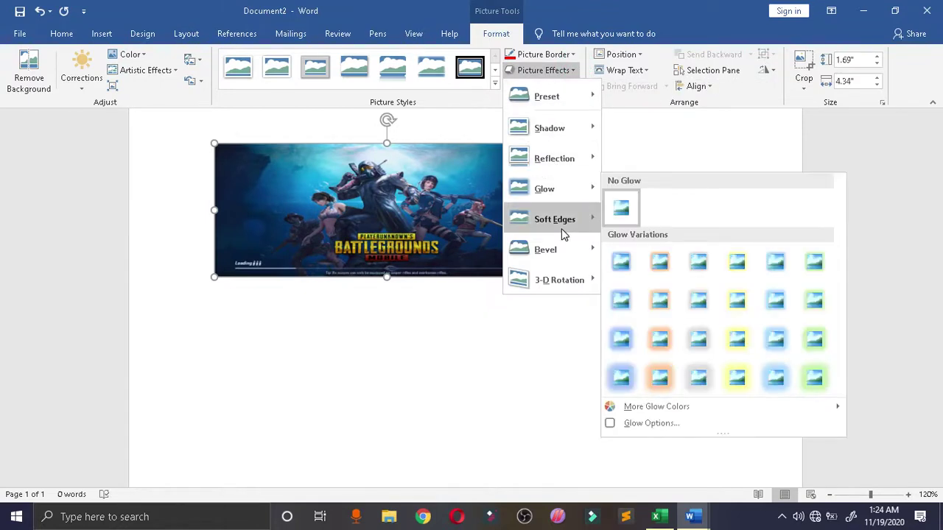
mouse_move(564, 233)
mouse_move(560, 256)
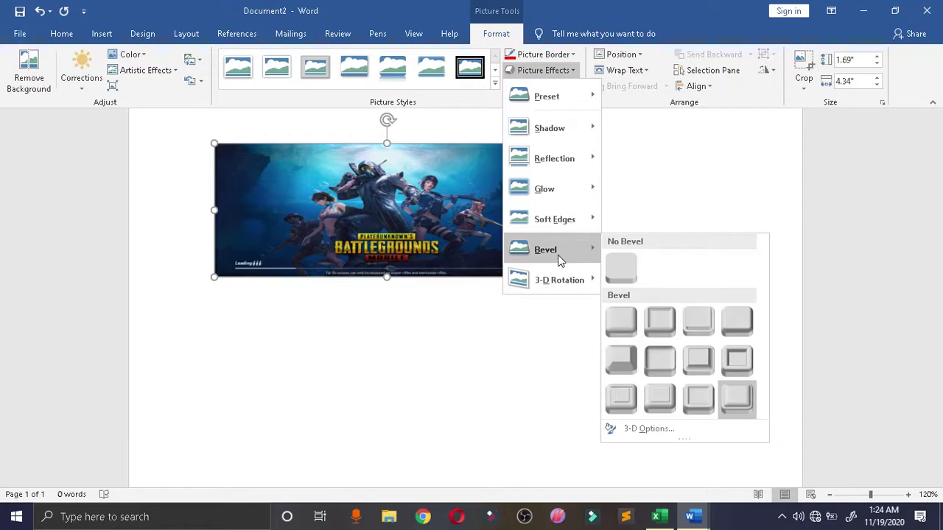
mouse_move(562, 284)
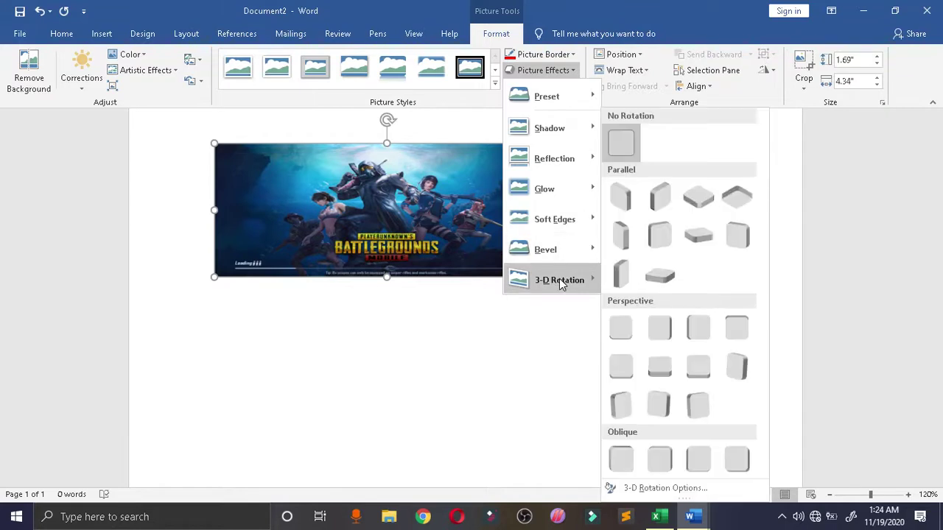
click(661, 200)
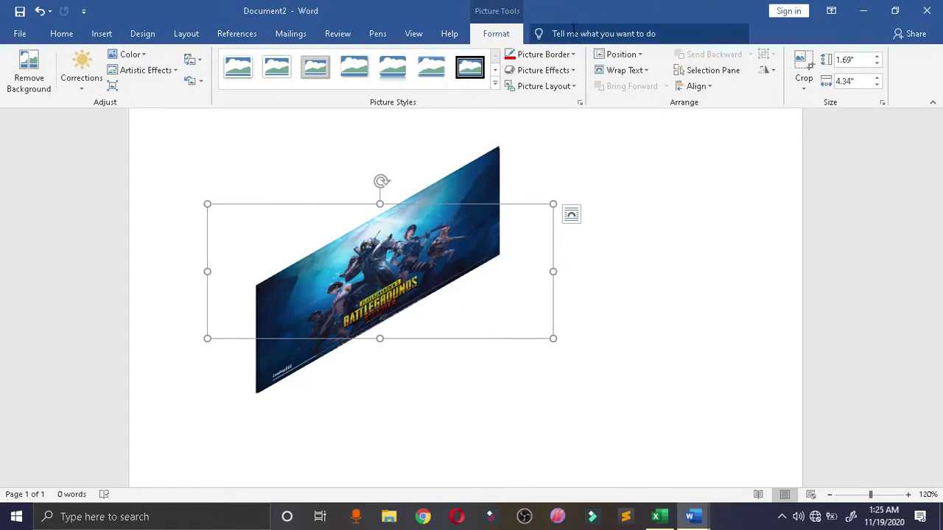
- Browse the Bevel options without applying one, then undo the 3-D rotation with Ctrl+Z
click(543, 70)
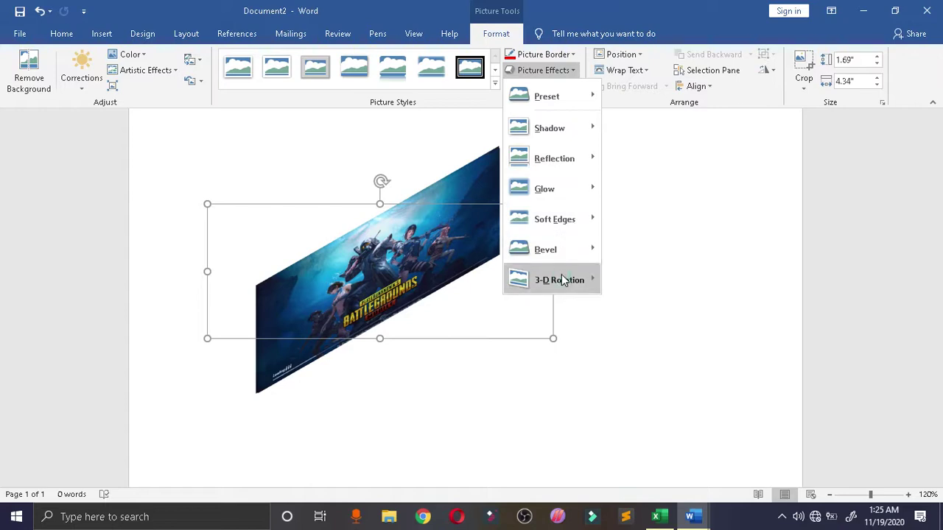
mouse_move(562, 279)
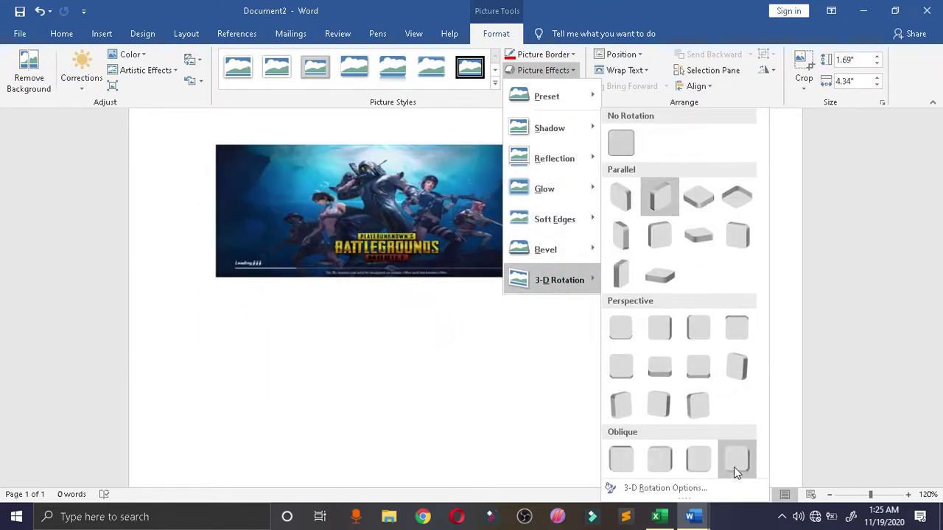
click(558, 252)
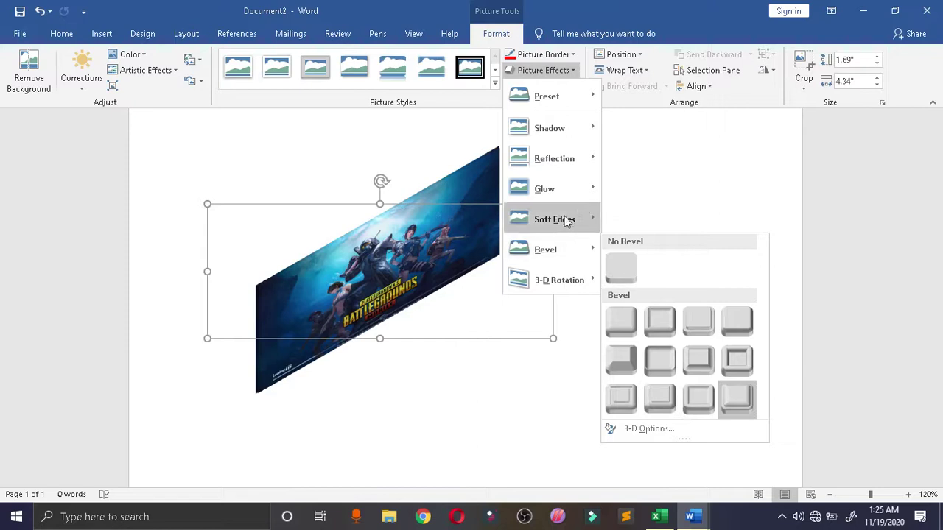
mouse_move(554, 218)
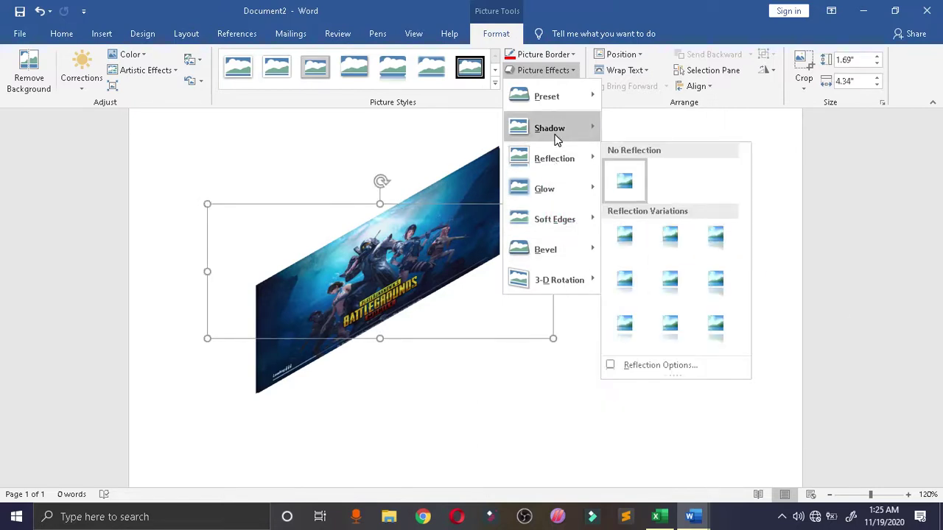
click(868, 161)
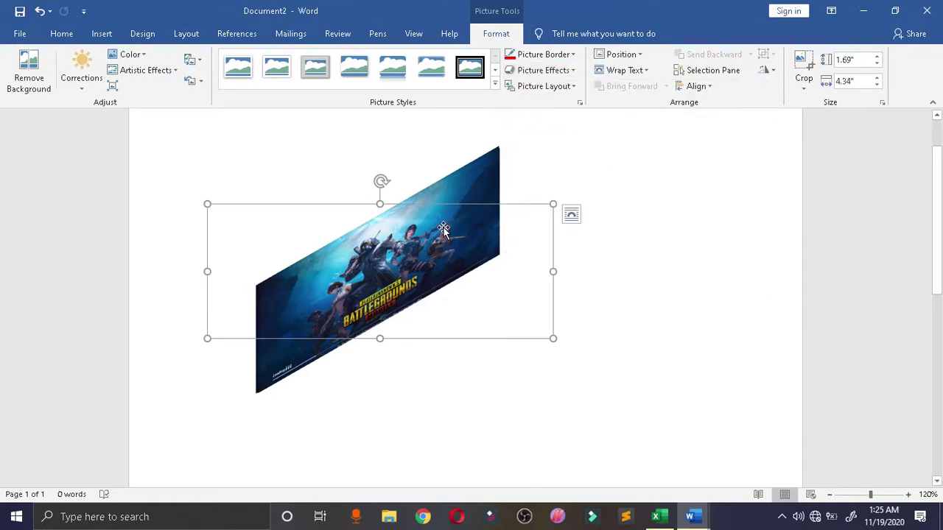
key(ctrl+z)
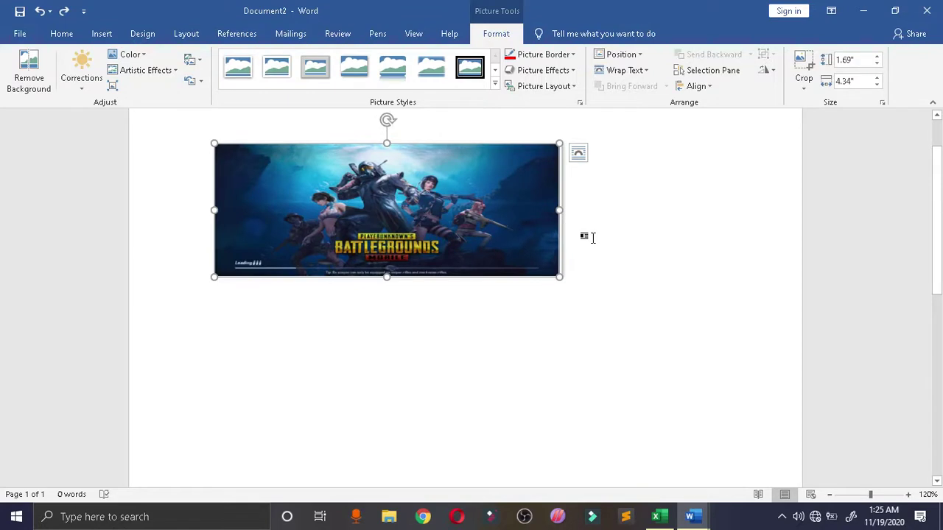
click(625, 240)
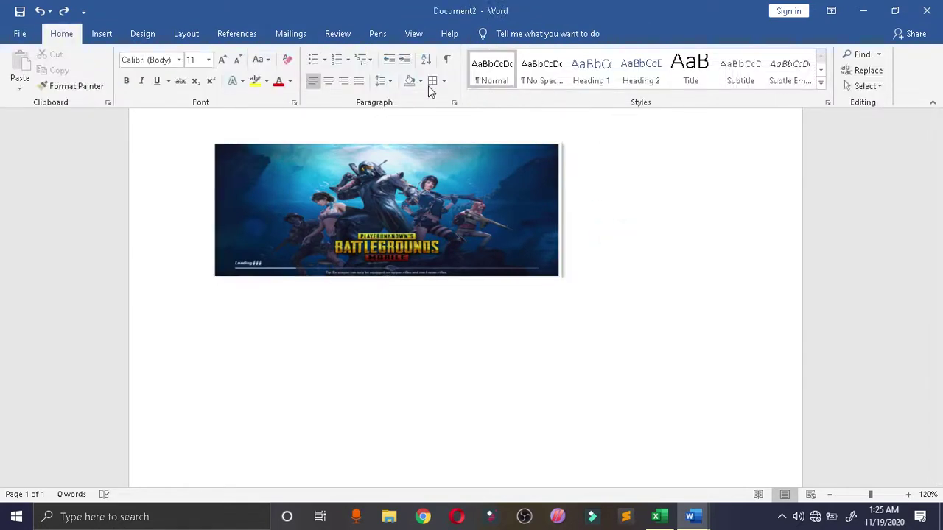
- Make the picture float with text wrapping and set Tight wrap
click(404, 217)
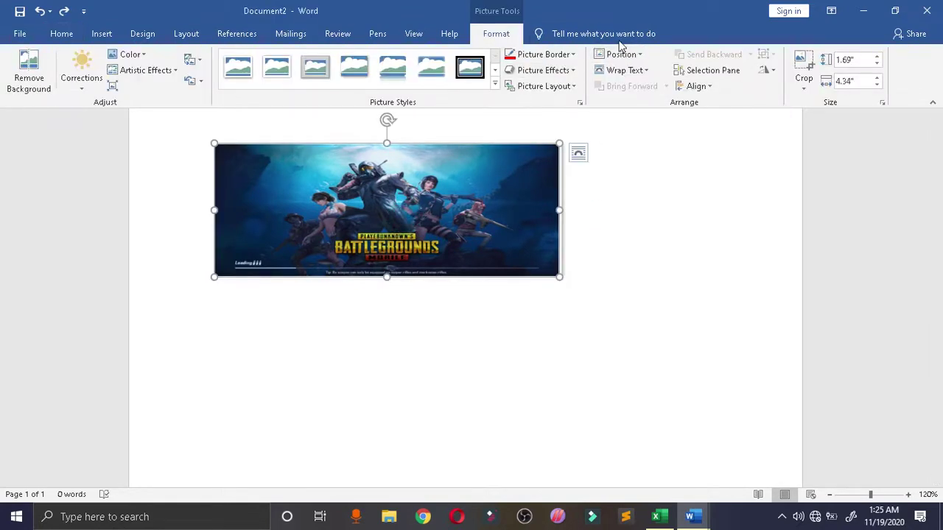
click(640, 56)
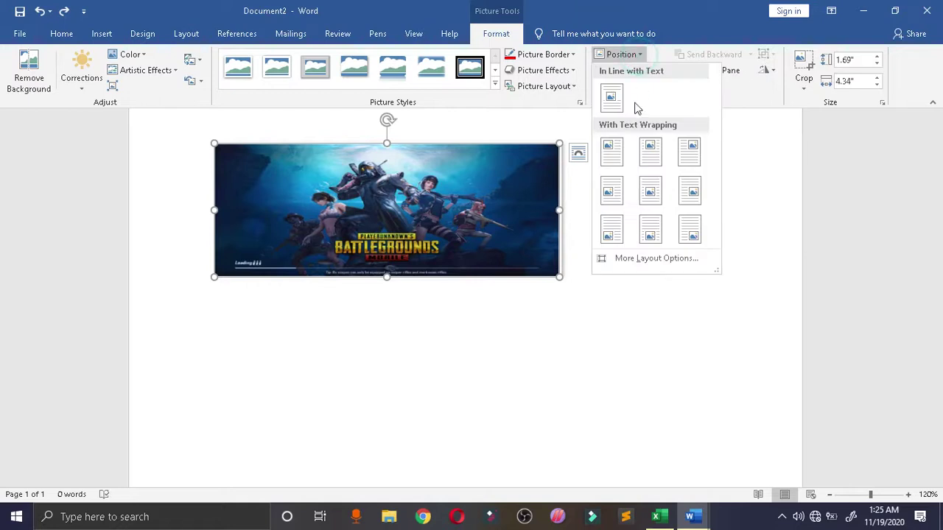
click(617, 166)
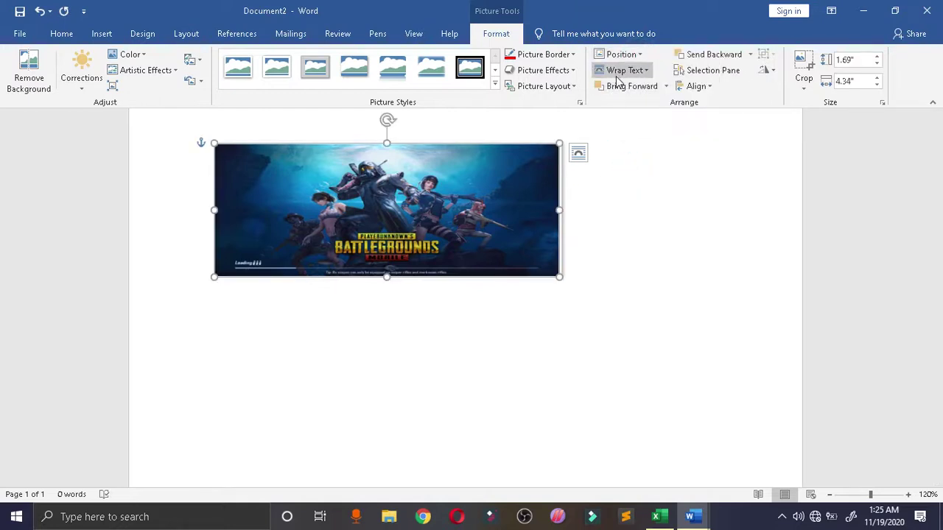
click(626, 56)
click(771, 186)
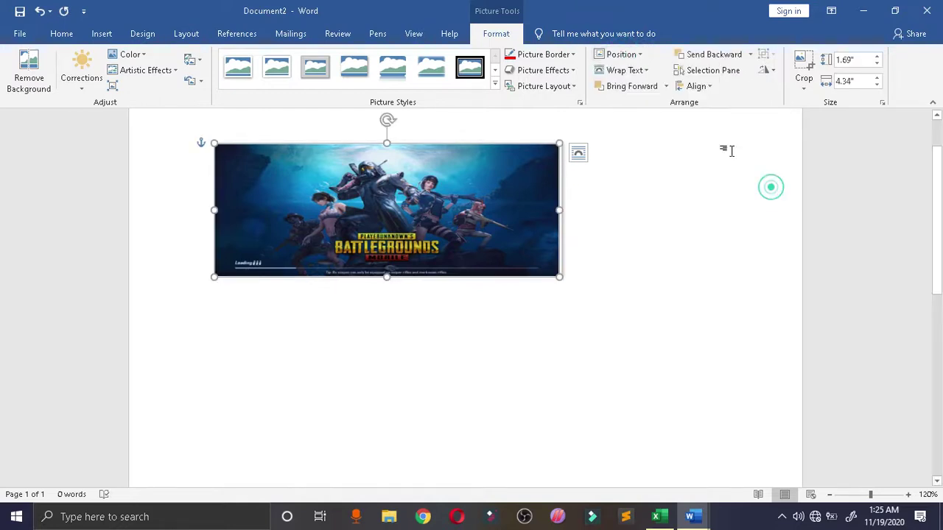
click(649, 74)
click(634, 123)
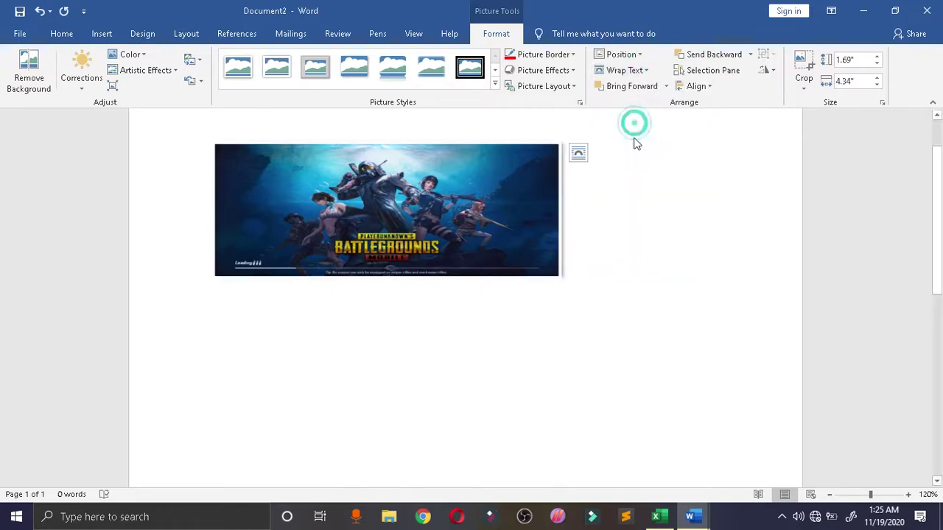
- Move the picture to the page's top-left margin and deselect it
drag(486, 200, 568, 145)
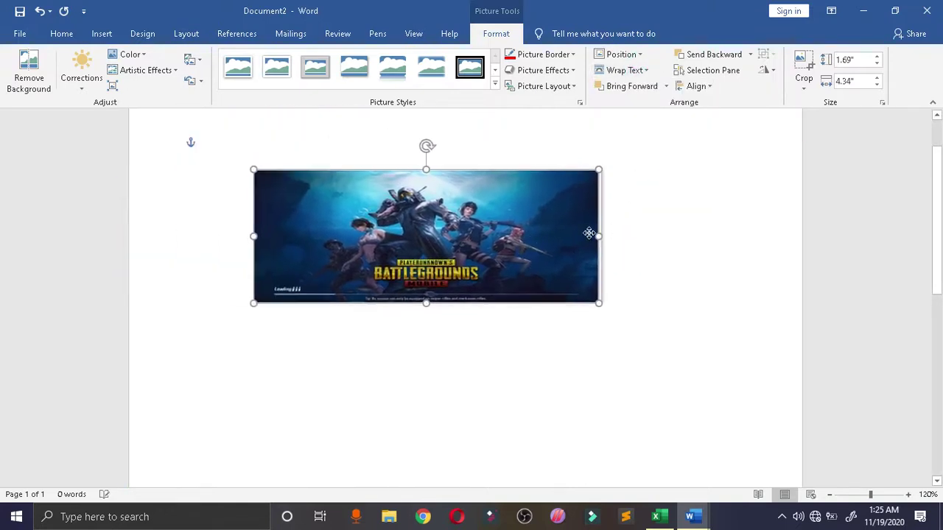
drag(568, 145, 412, 195)
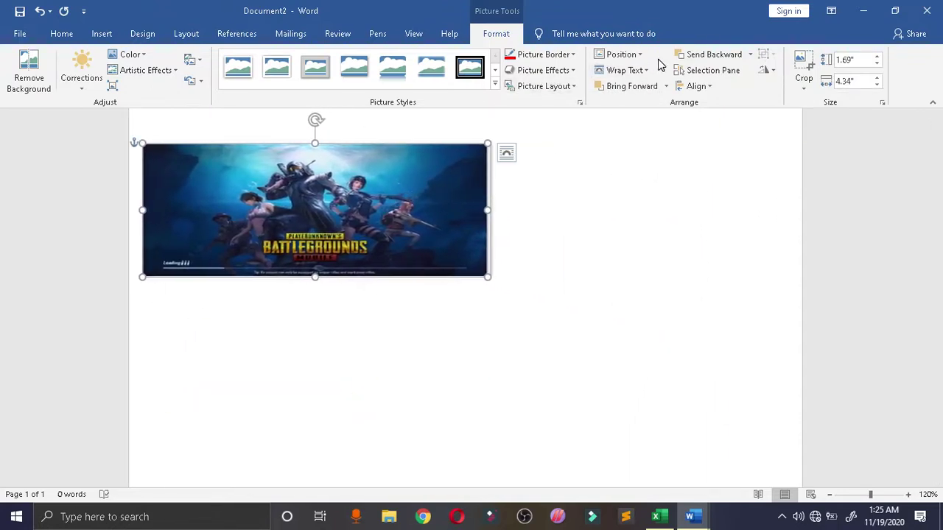
click(626, 54)
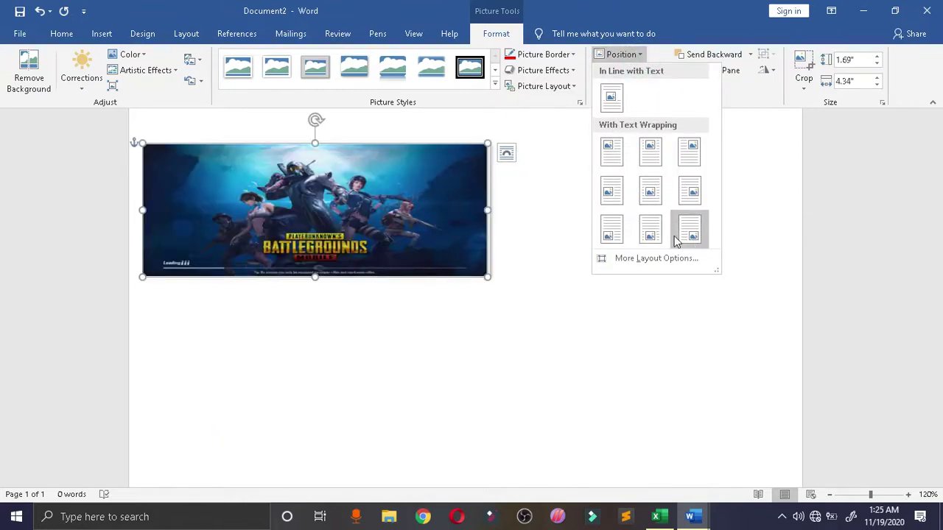
click(564, 145)
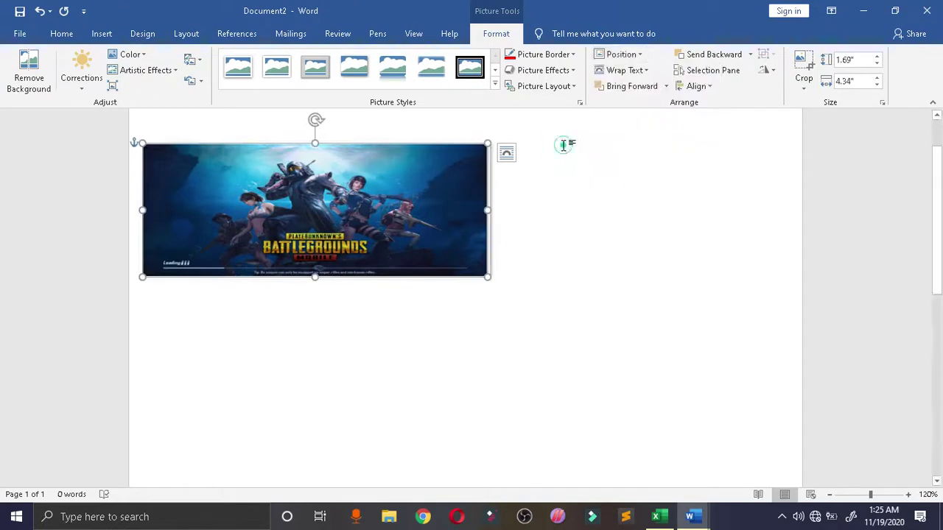
click(626, 70)
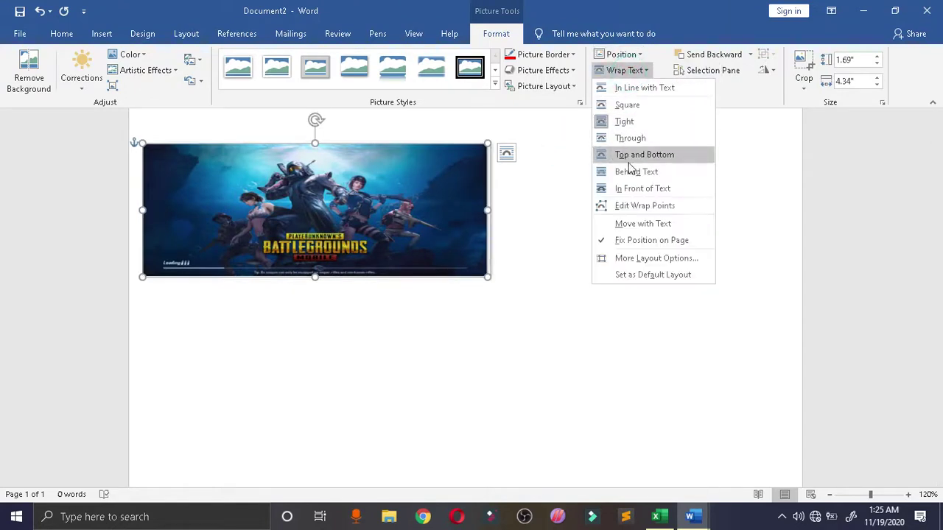
click(516, 364)
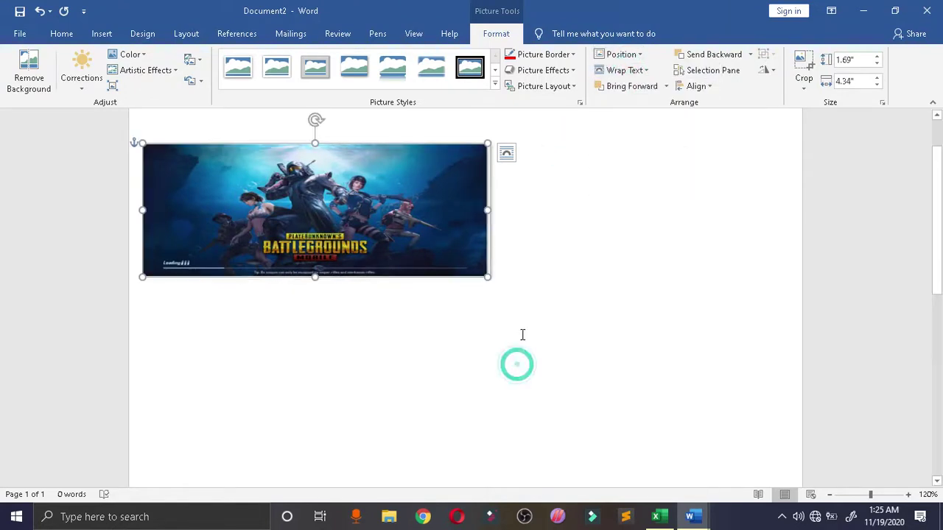
click(415, 349)
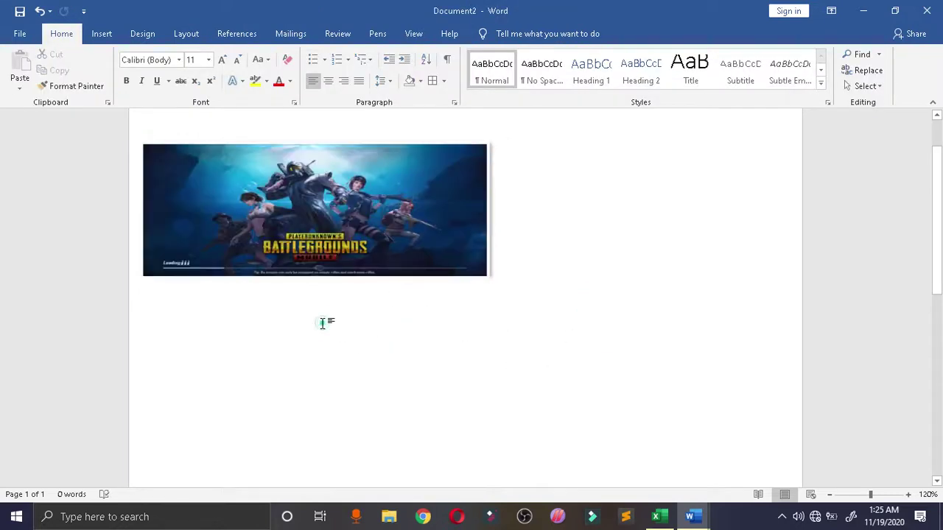
- Place the caret at the end of the picture's line and start typing =rand
click(322, 323)
click(665, 295)
click(622, 187)
text(=rand(3)
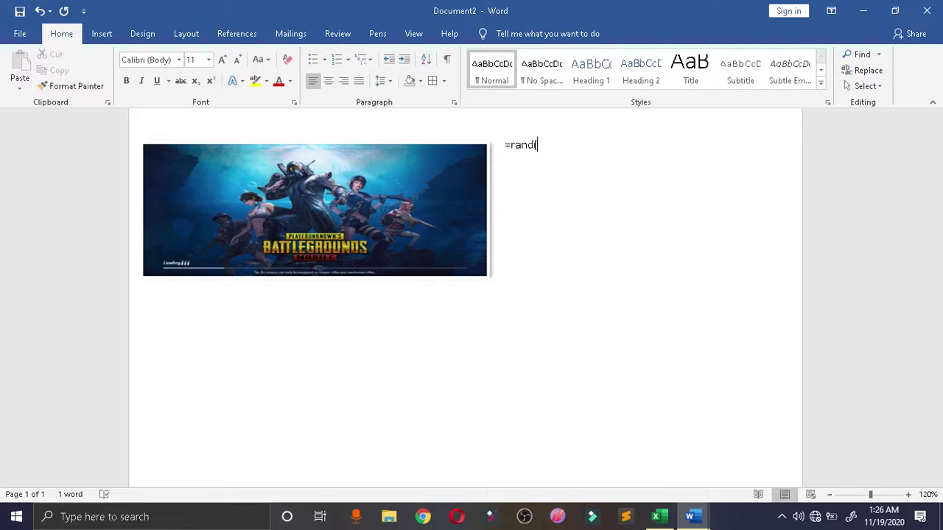
- Expand =rand(3) into sample paragraphs and set the picture's text wrapping to Tight
key(Return)
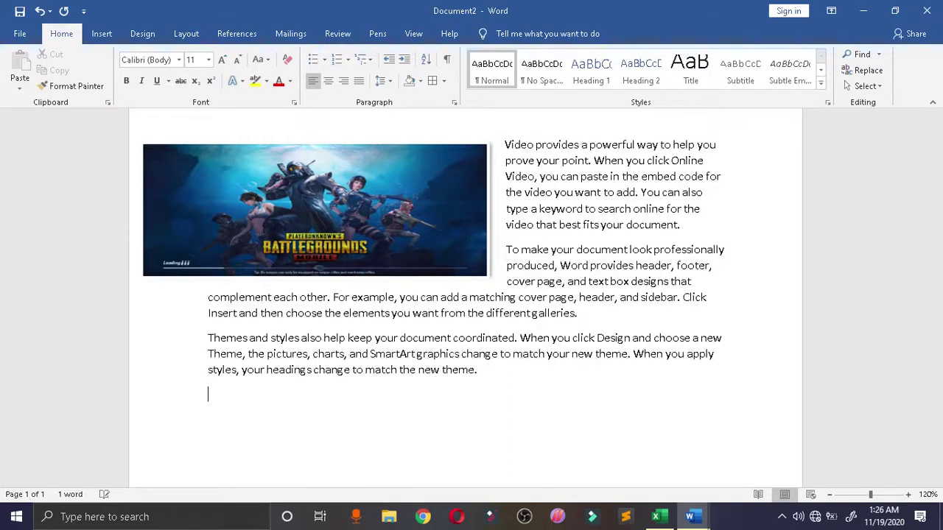
click(388, 226)
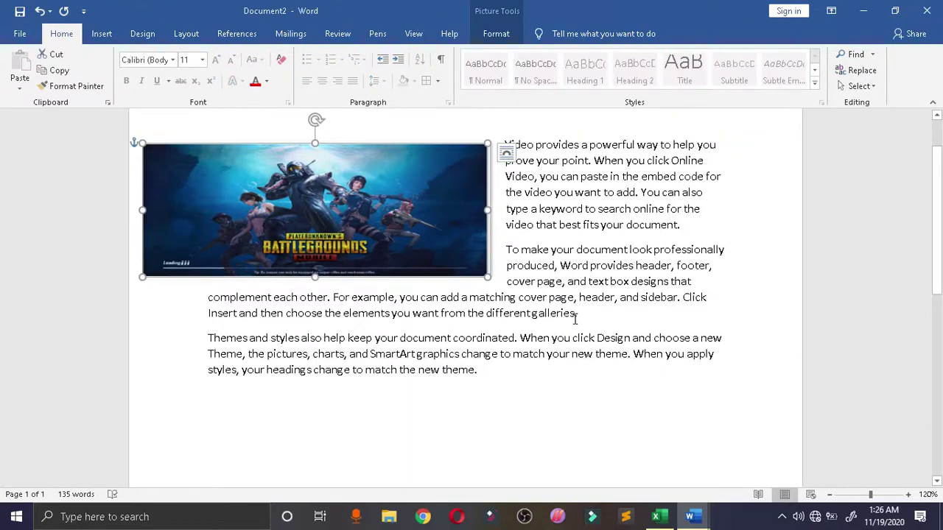
click(102, 33)
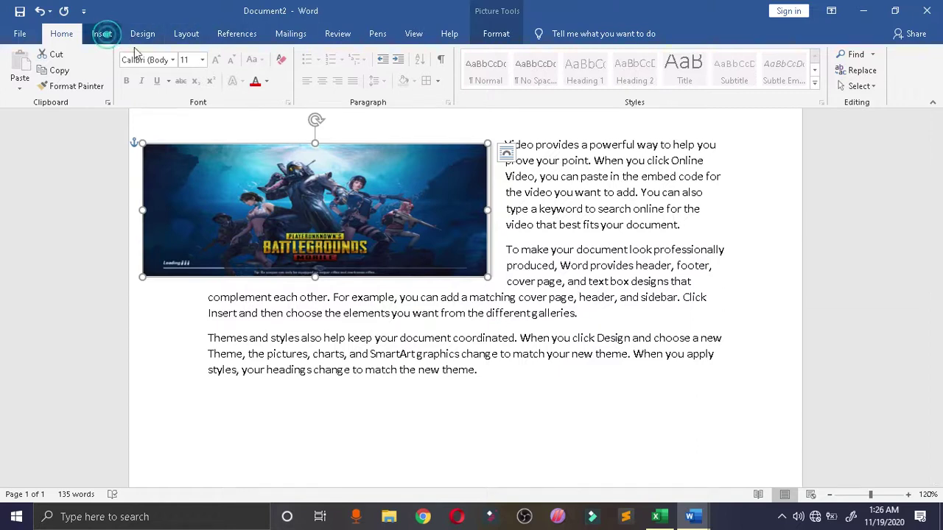
double_click(327, 211)
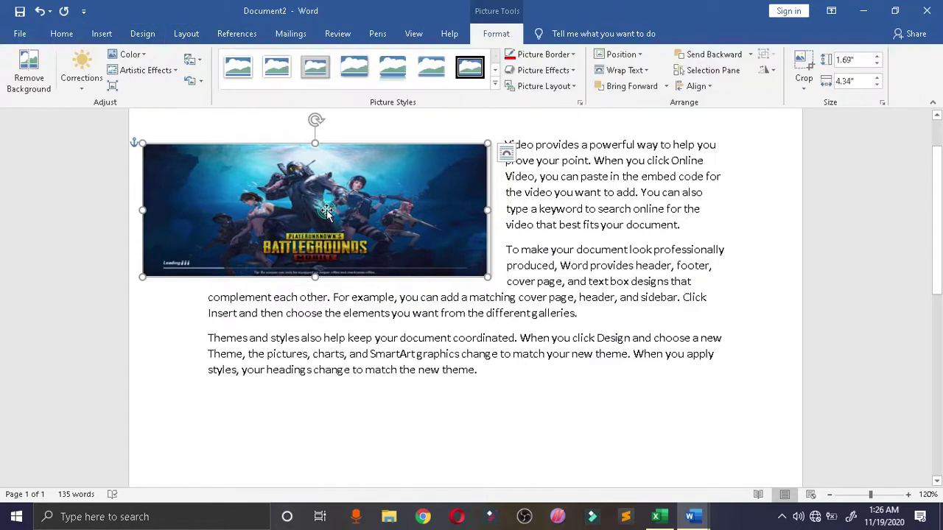
click(643, 72)
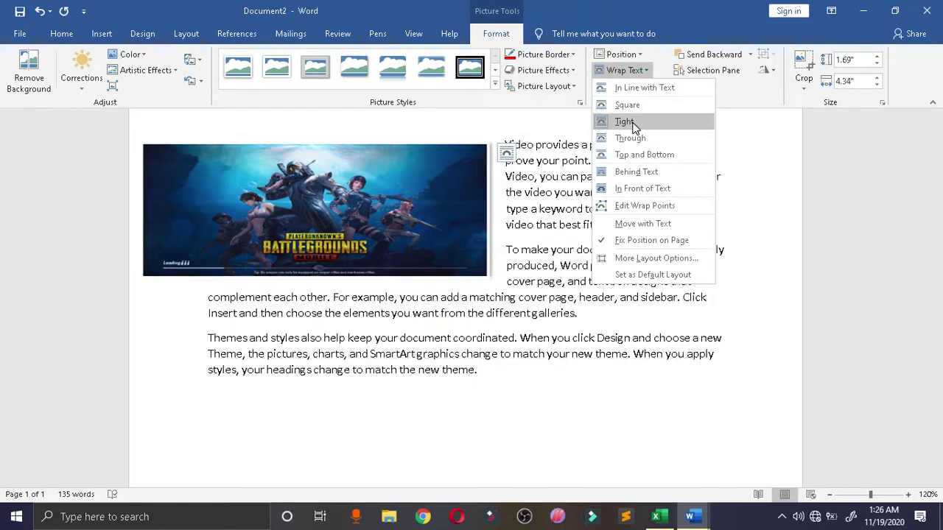
click(631, 124)
- Drag the picture into the paragraphs and switch its wrapping to Behind Text
drag(405, 208, 519, 225)
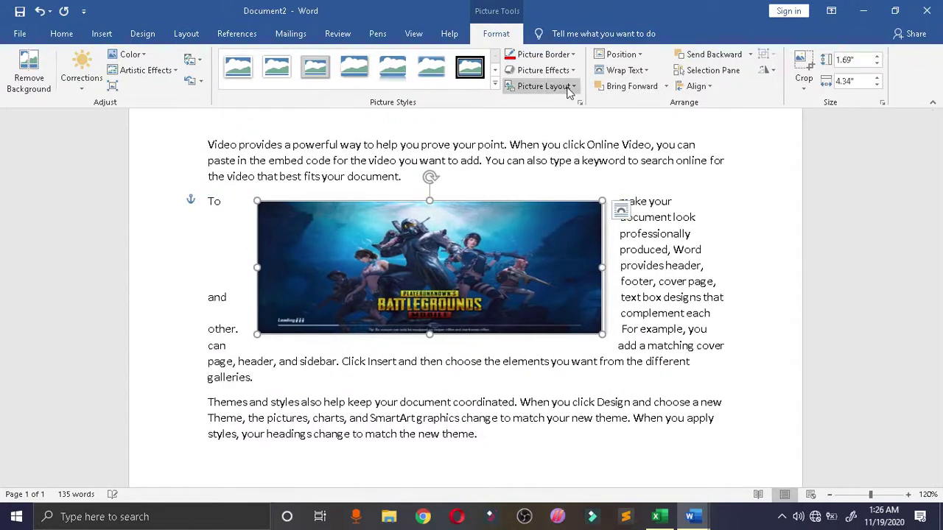
click(625, 70)
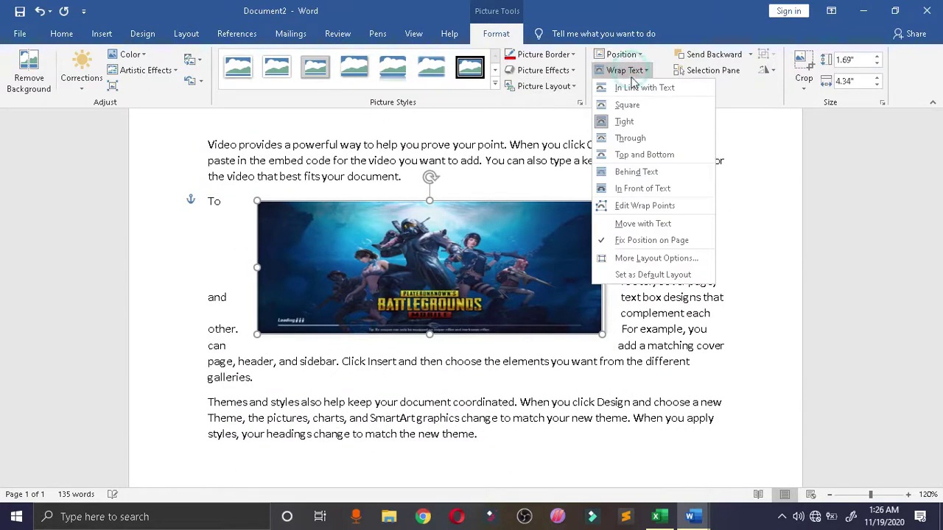
click(633, 171)
drag(435, 299, 362, 240)
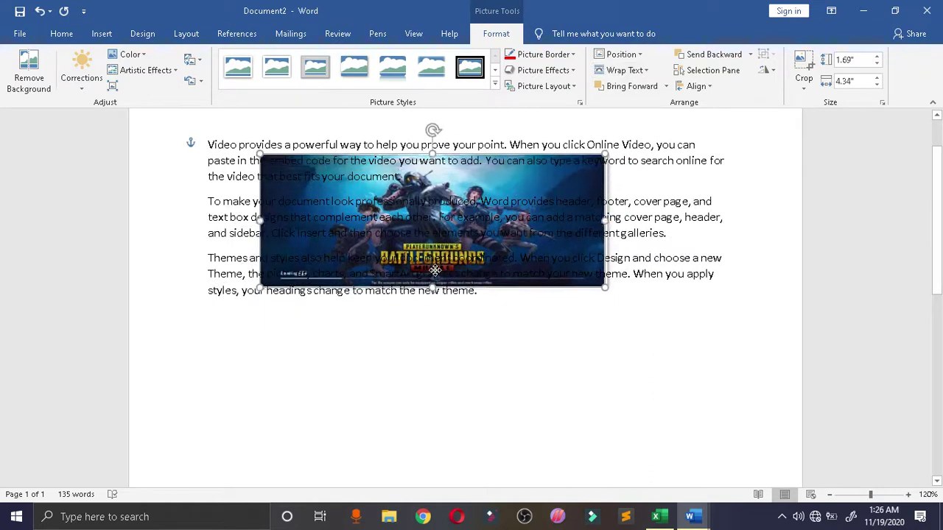
mouse_move(367, 217)
mouse_down()
mouse_move(435, 274)
mouse_move(410, 293)
mouse_up()
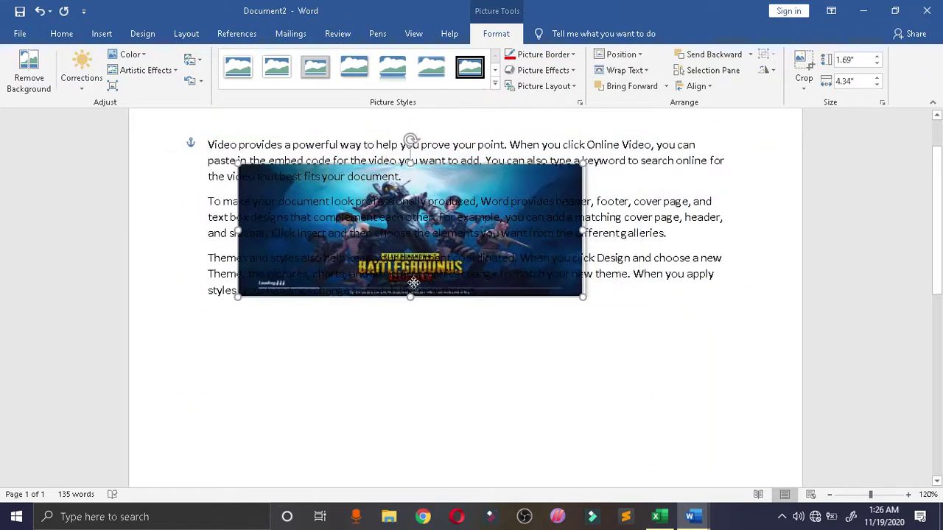
- Switch the picture's wrapping to In Front of Text, then back to Behind Text
click(642, 69)
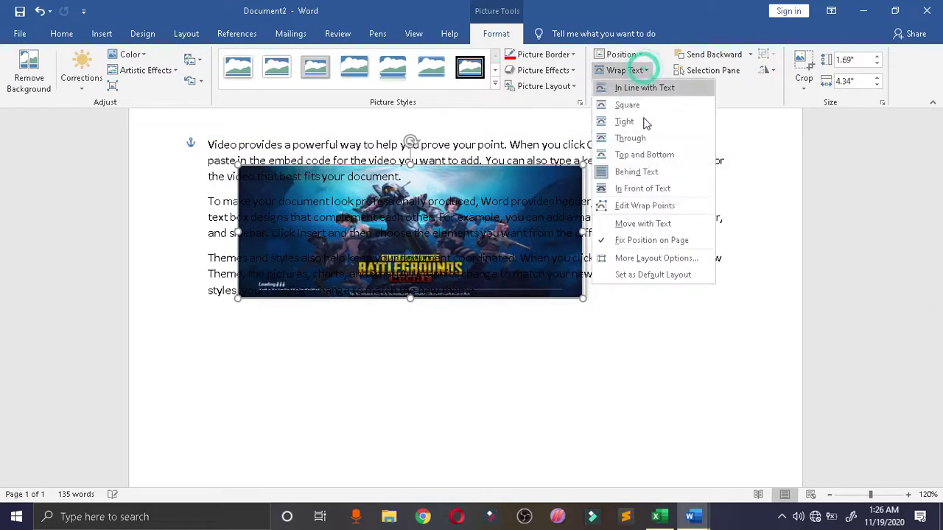
click(643, 188)
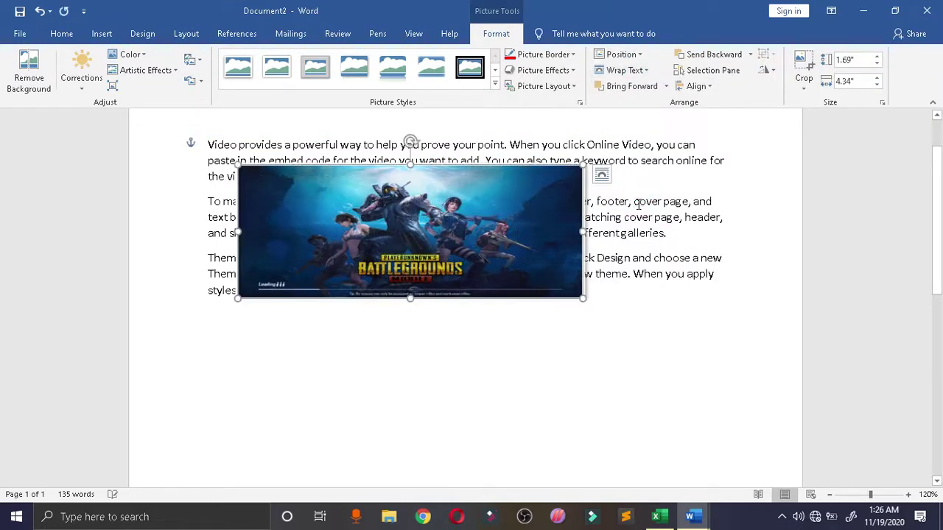
click(639, 70)
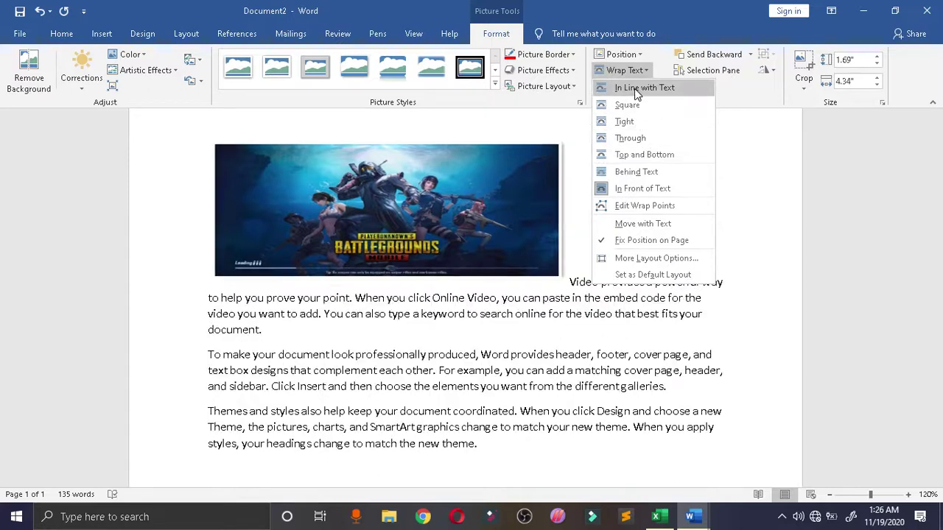
click(637, 174)
- Move the picture back to the top left of the page
drag(427, 232, 478, 248)
click(478, 248)
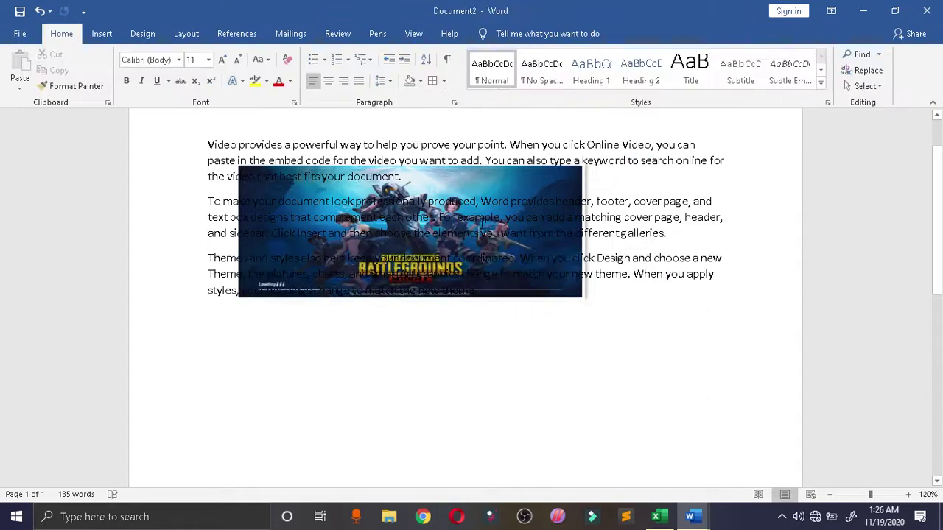
click(410, 232)
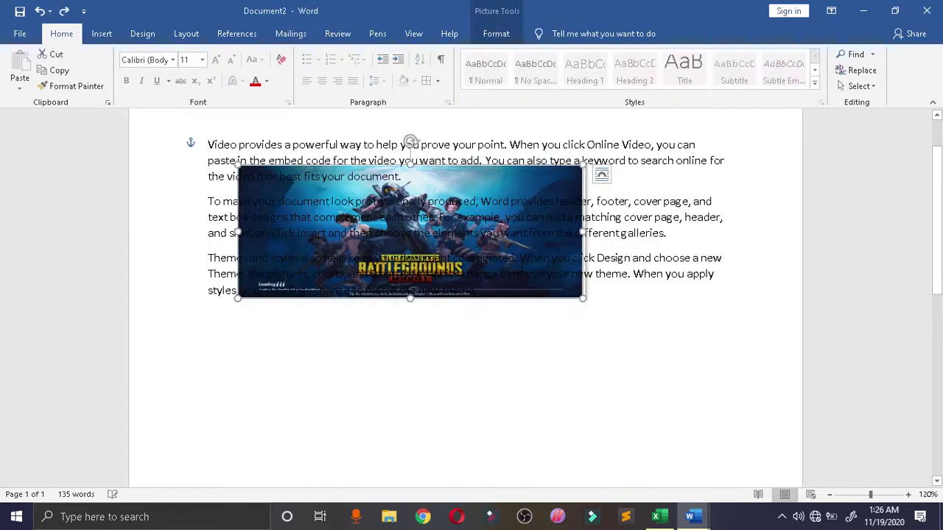
drag(410, 232, 316, 211)
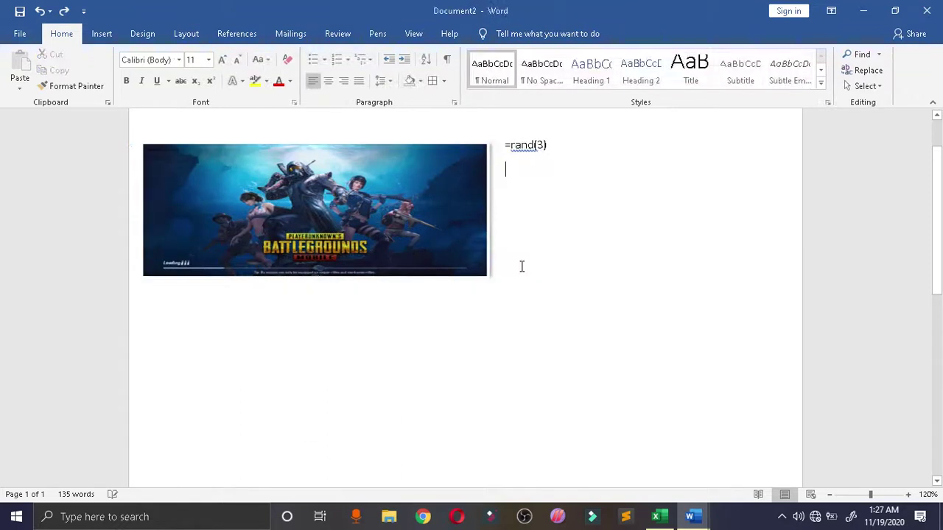
- Draw a rectangle on the picture's corner, delete it, and move the picture toward the middle
click(112, 31)
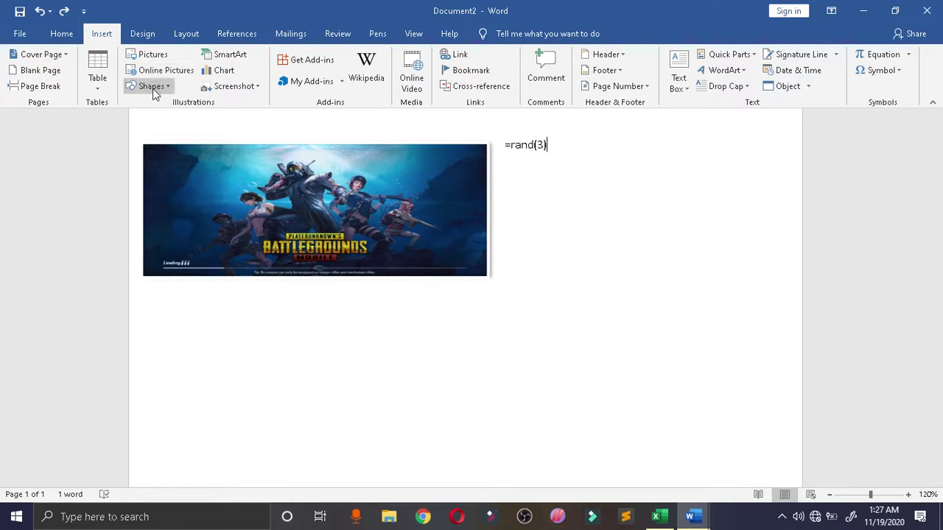
click(156, 90)
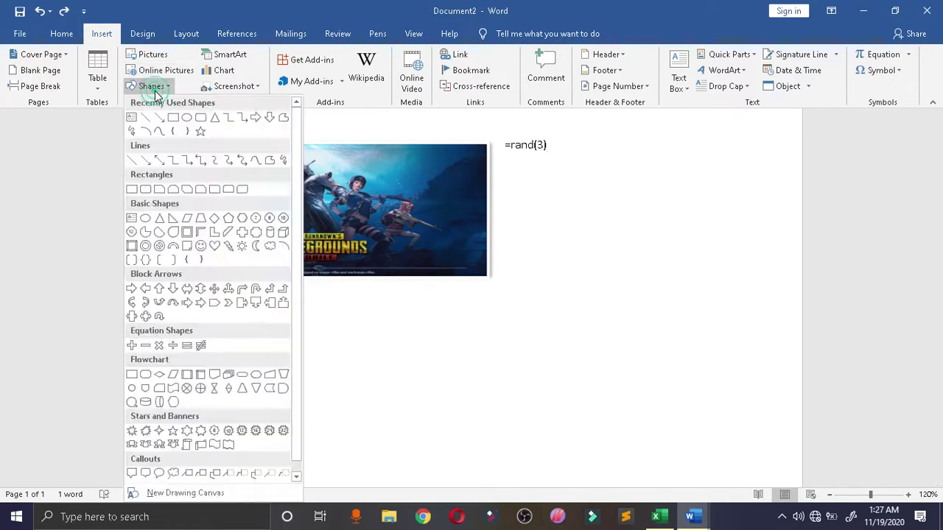
click(184, 131)
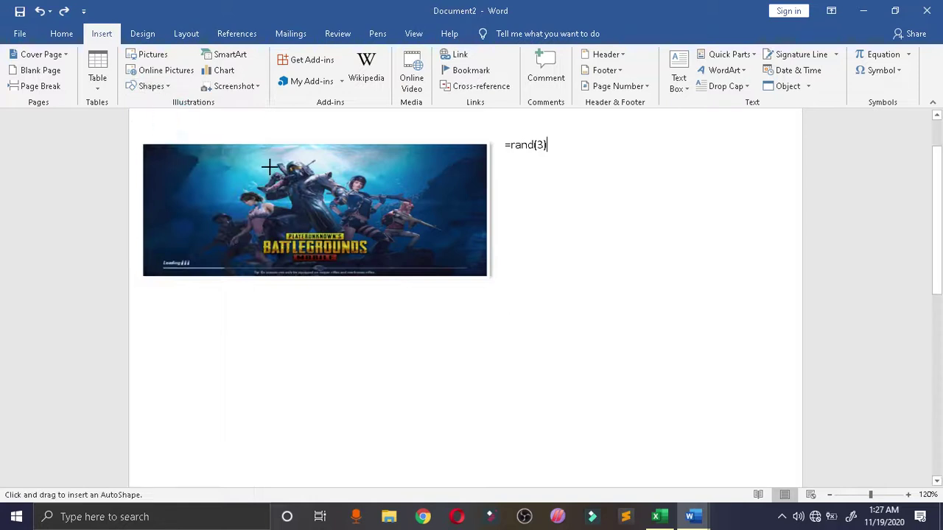
drag(156, 142, 252, 164)
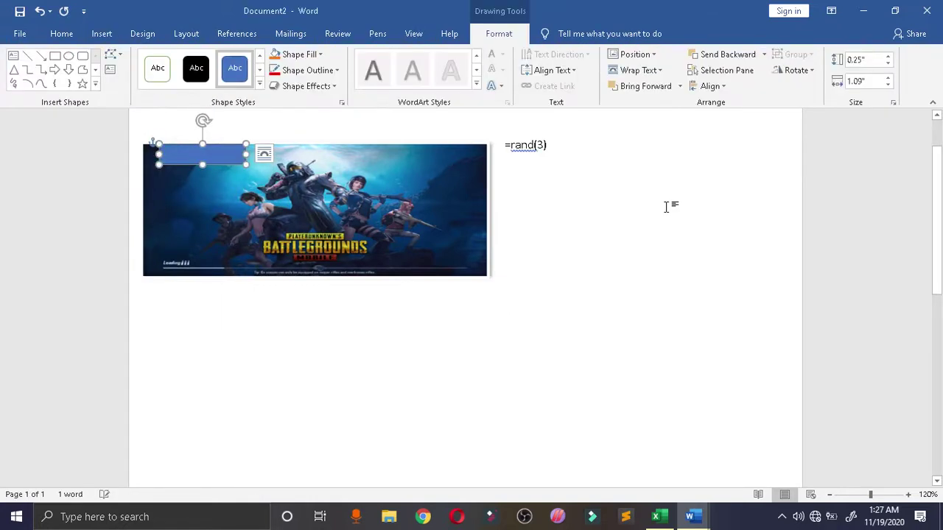
key(Delete)
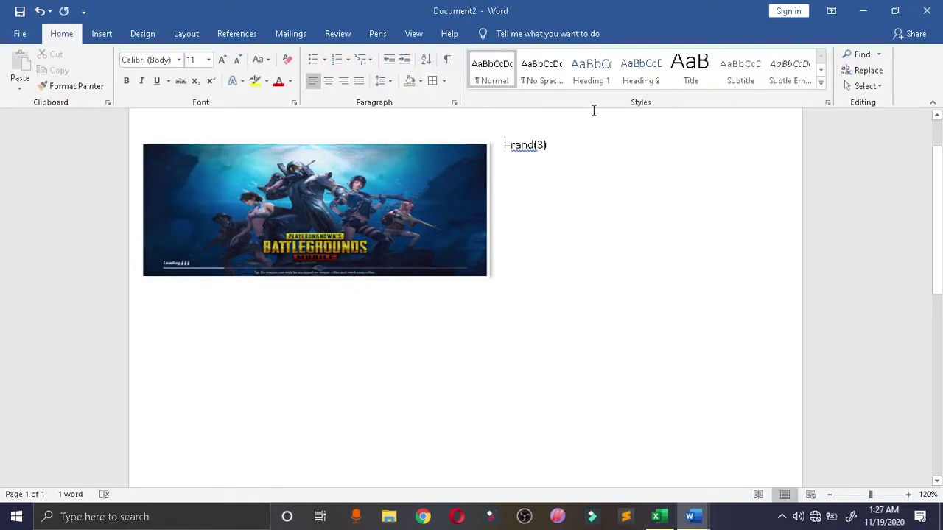
click(549, 148)
drag(150, 154, 259, 210)
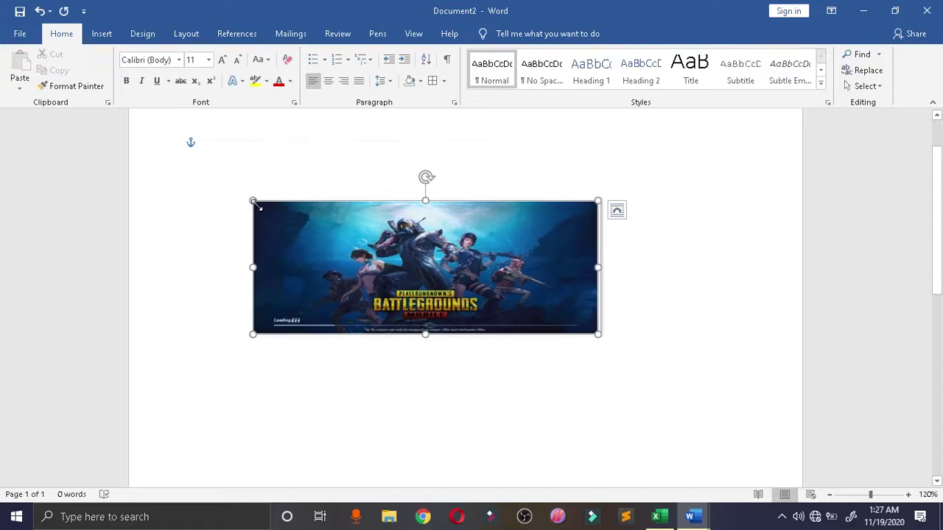
- Draw a thin rectangle above the picture, give it a black style, then delete it
click(102, 34)
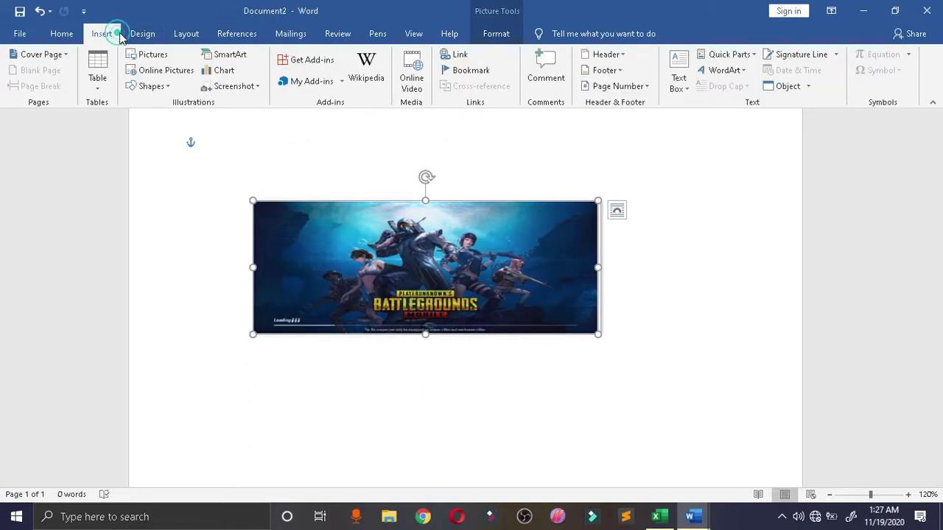
click(155, 35)
click(101, 34)
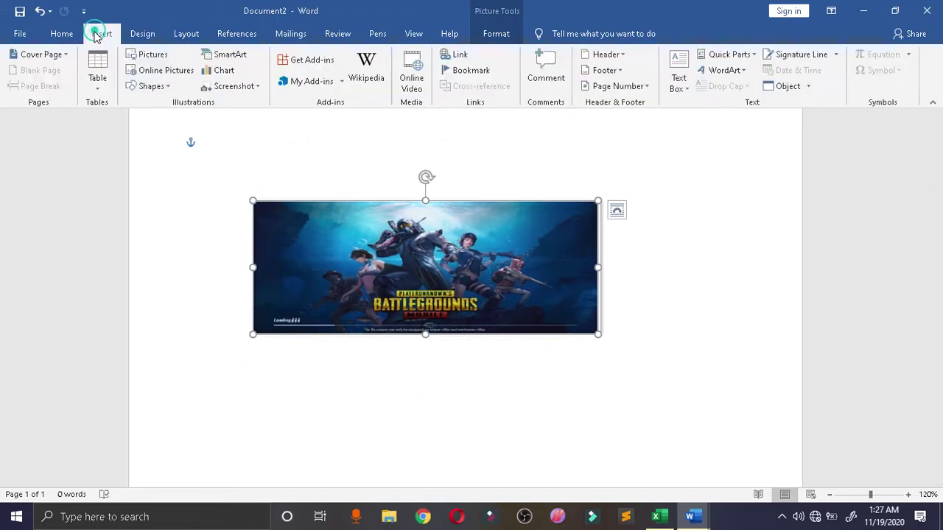
click(151, 86)
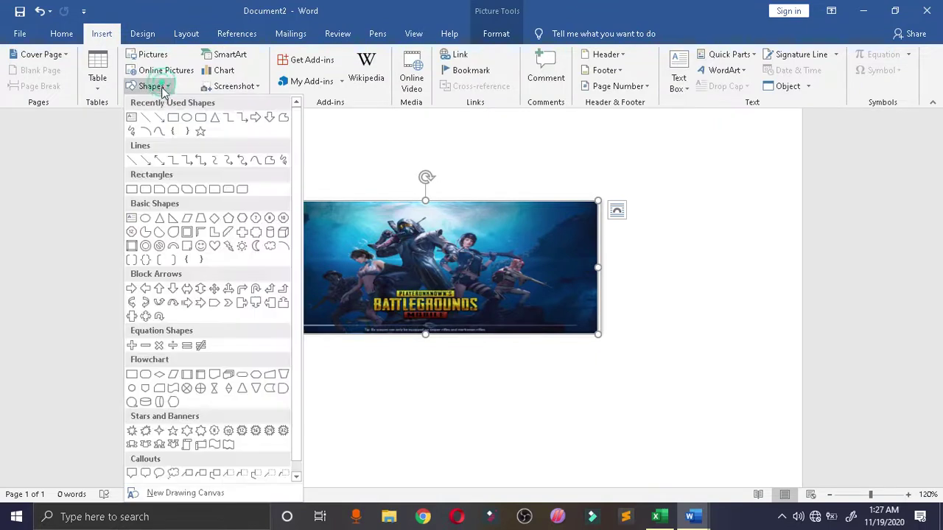
click(174, 123)
drag(265, 163, 548, 150)
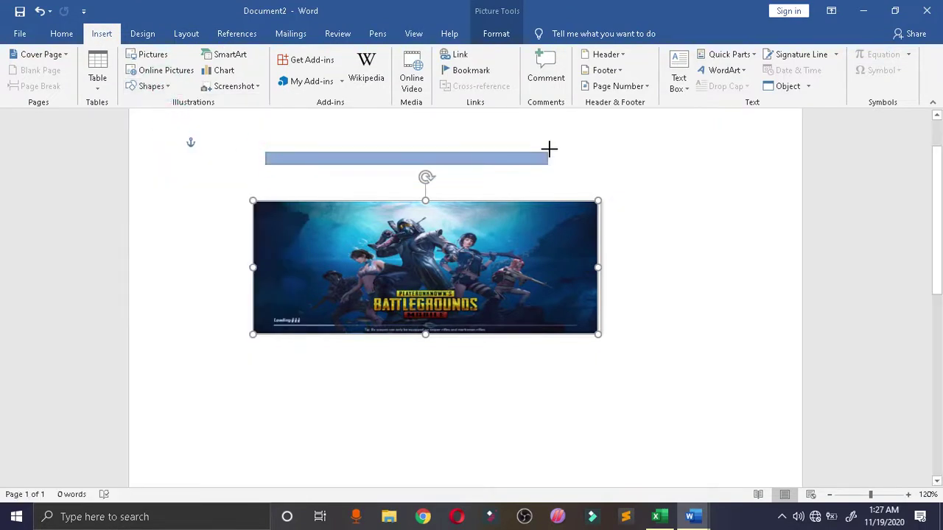
click(187, 79)
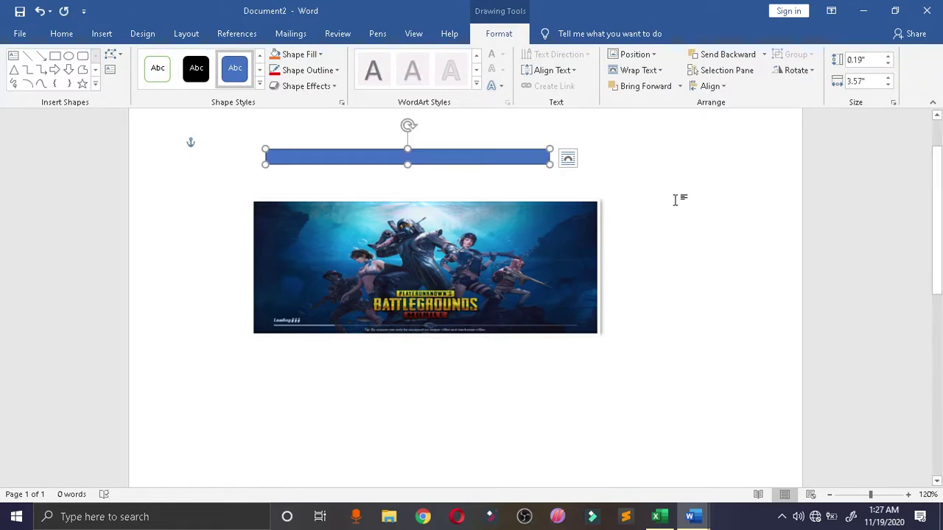
key(Delete)
- Type '=' and draw a rectangle beside the picture with the black Abc shape style
text(=)
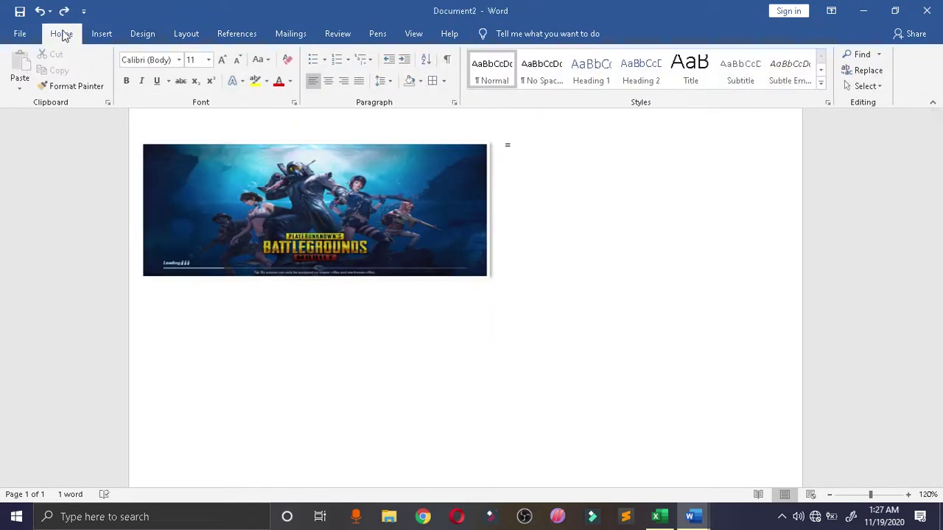
click(101, 34)
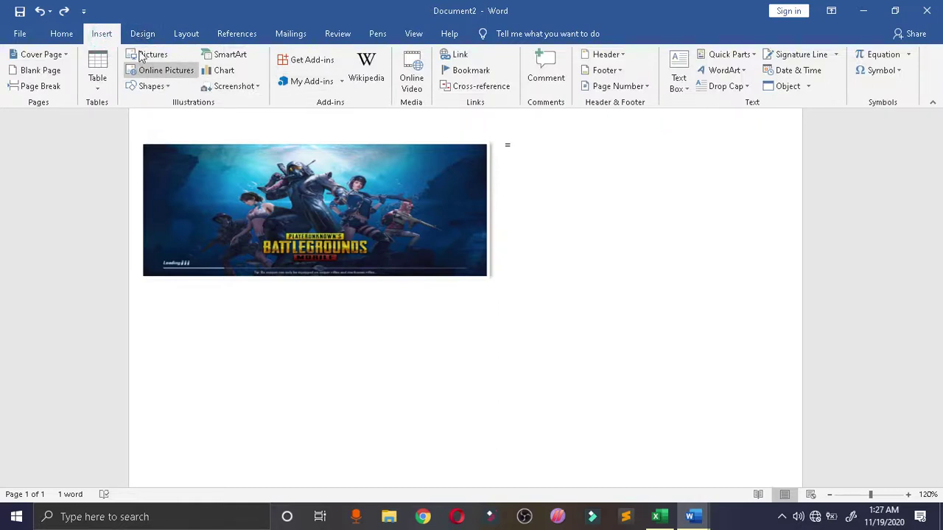
click(144, 34)
click(109, 34)
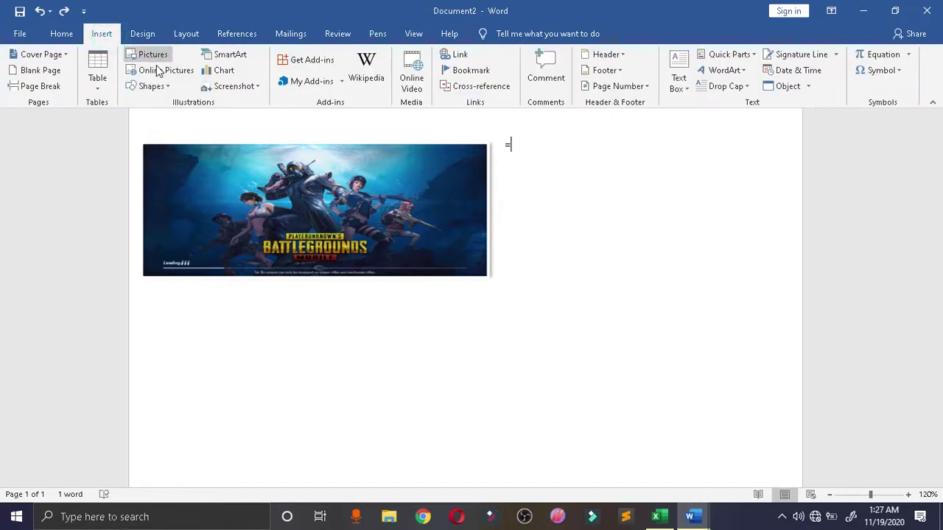
click(158, 88)
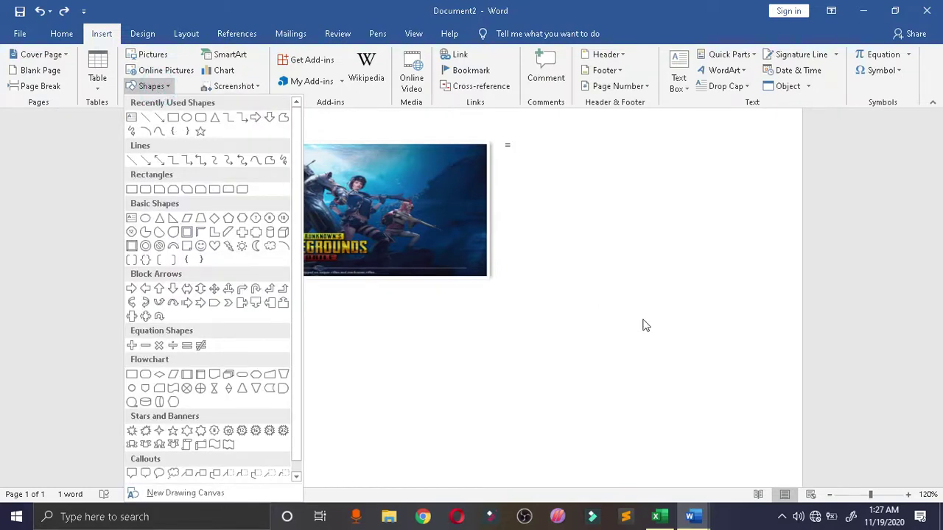
click(177, 118)
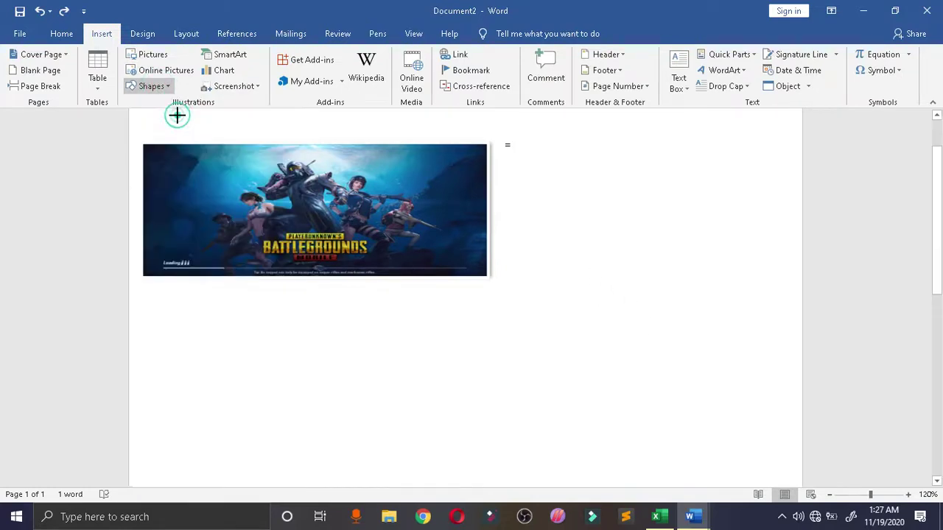
mouse_move(579, 269)
mouse_down()
mouse_move(701, 397)
mouse_move(714, 395)
mouse_up()
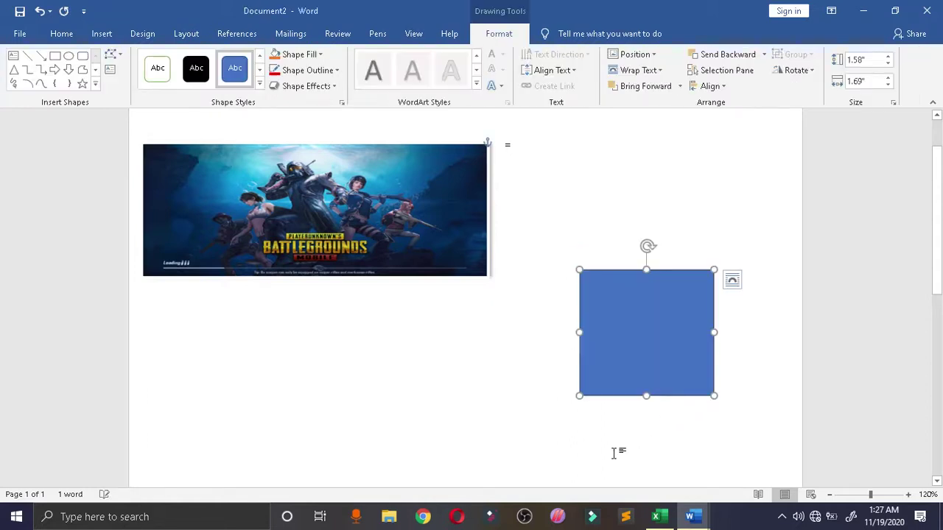
click(202, 71)
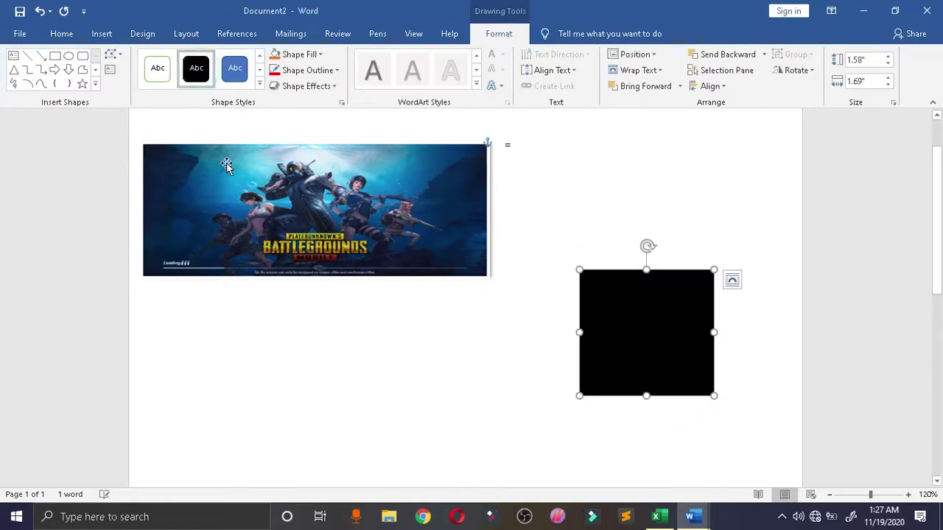
- Deselect and reselect the black rectangle, undoing an accidental change along the way
click(315, 378)
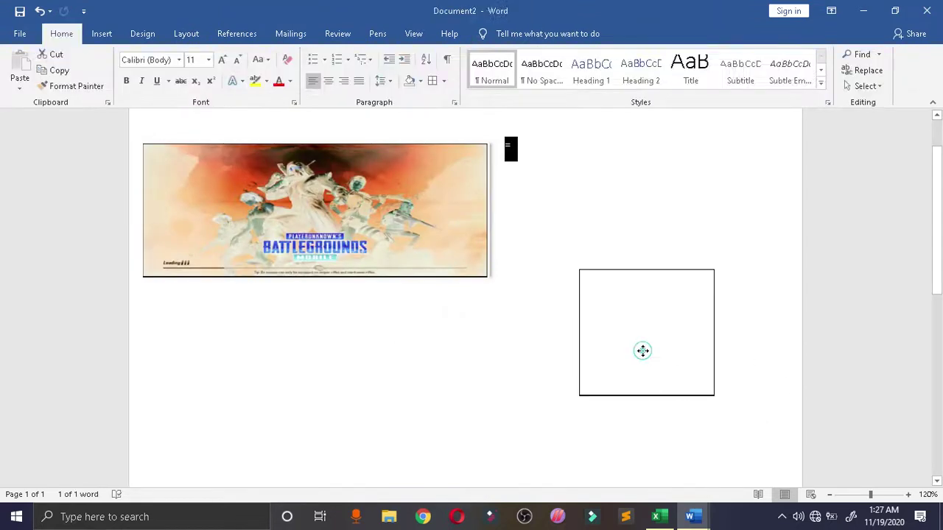
click(642, 350)
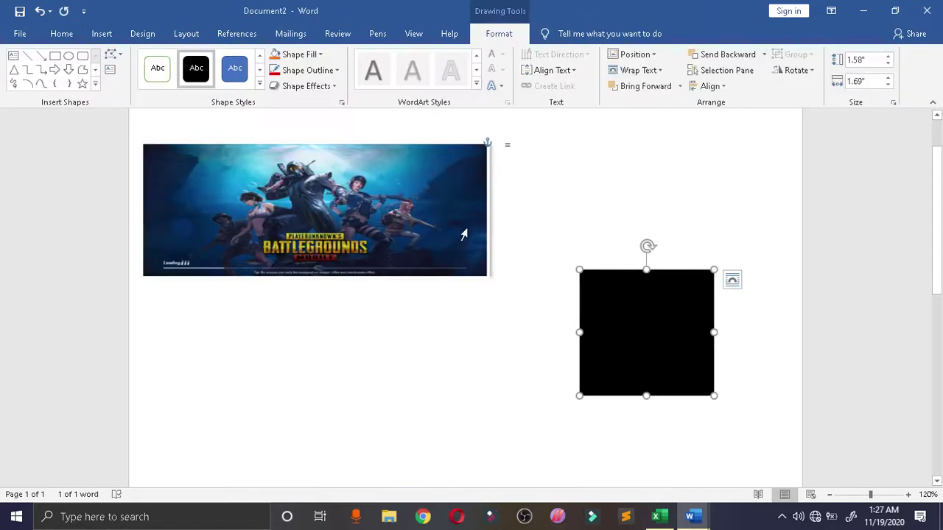
click(53, 70)
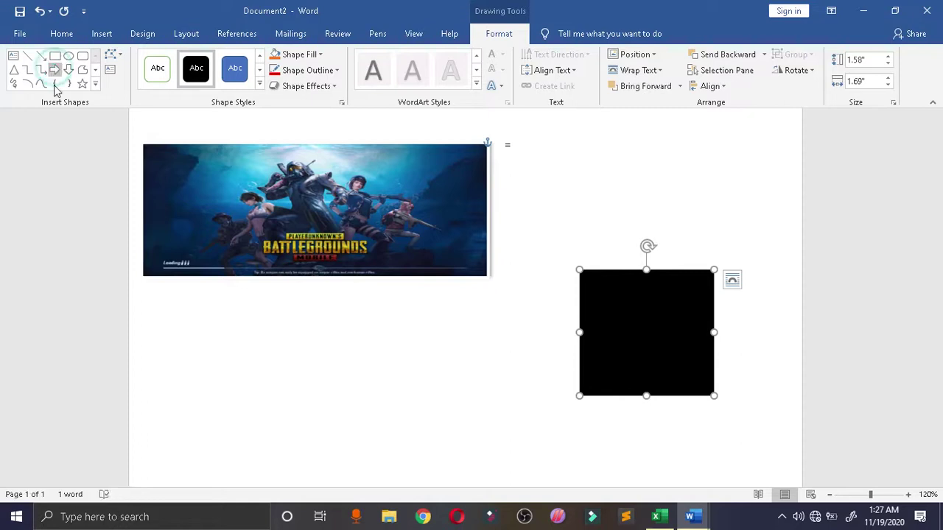
click(228, 371)
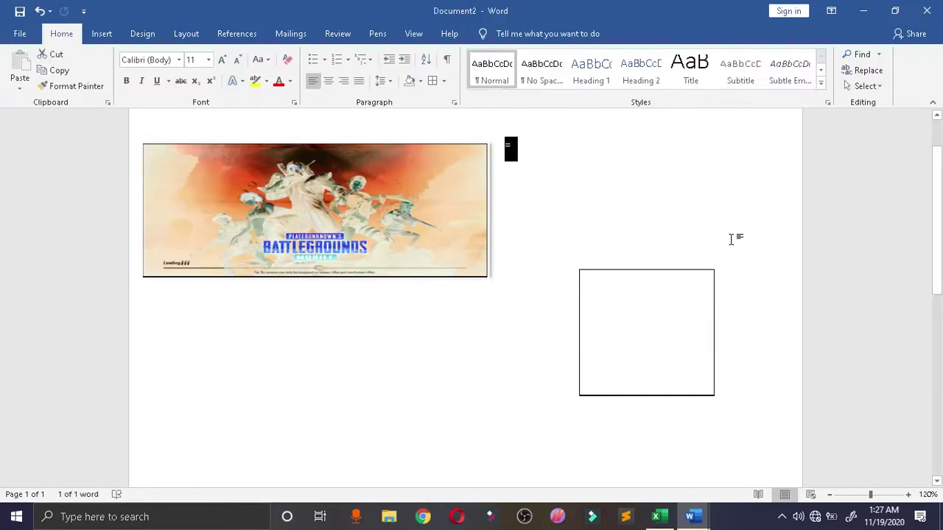
click(700, 215)
click(690, 183)
double_click(600, 462)
key(ctrl+z)
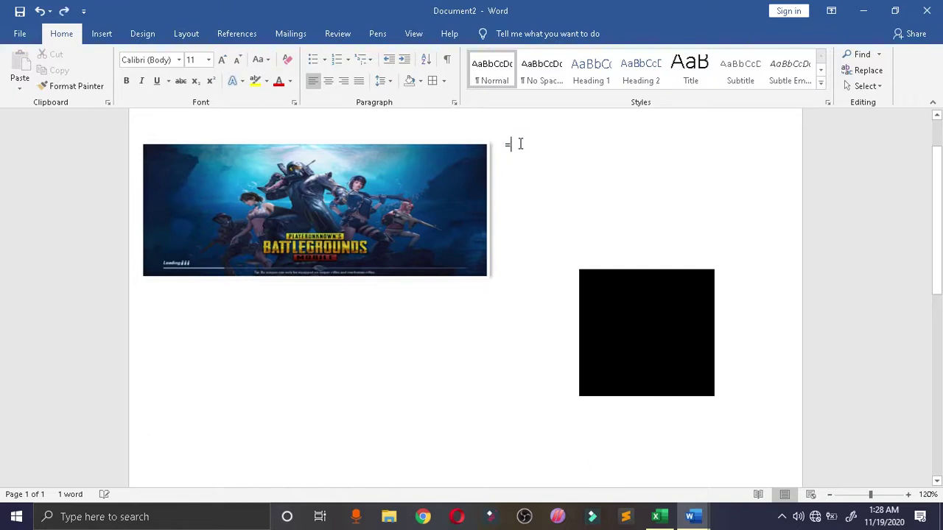
click(663, 376)
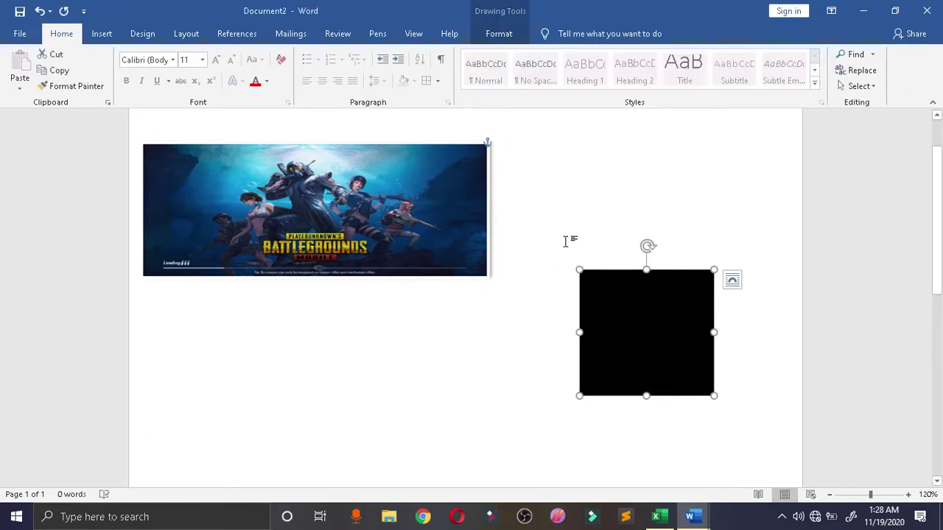
- Shorten the black rectangle from its top edge to 1.07 inches tall by 1.69 inches wide
click(103, 33)
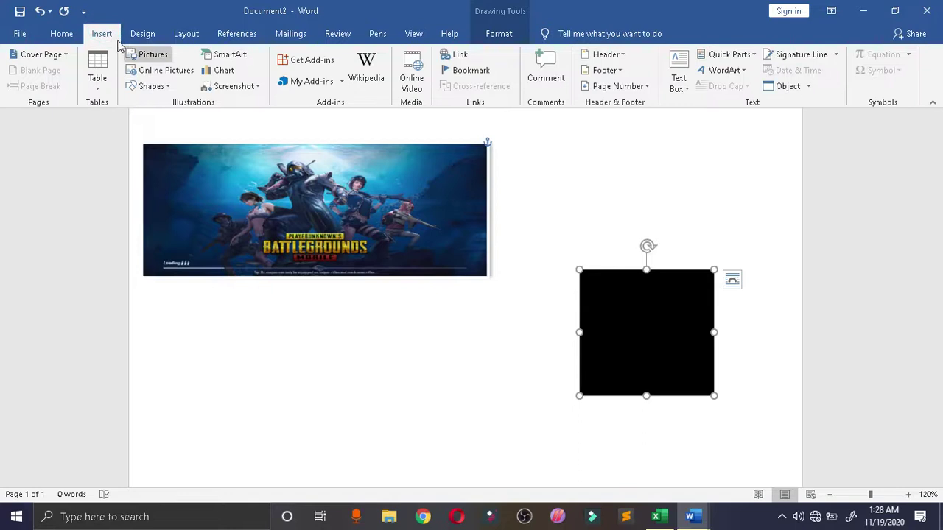
click(140, 35)
click(103, 34)
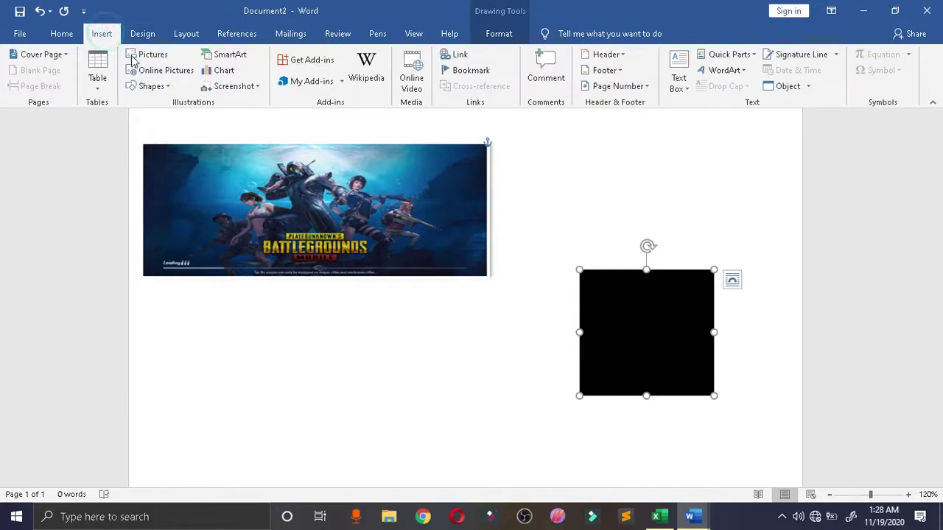
click(147, 86)
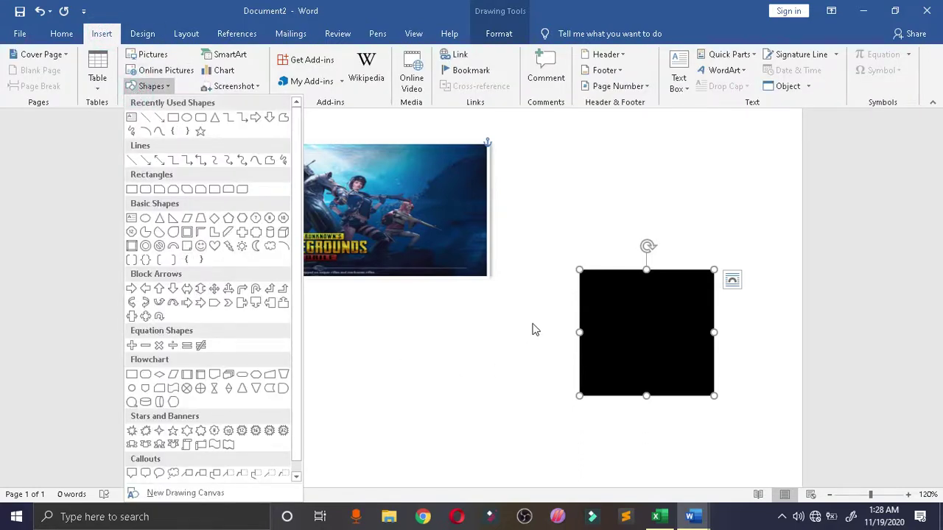
click(685, 374)
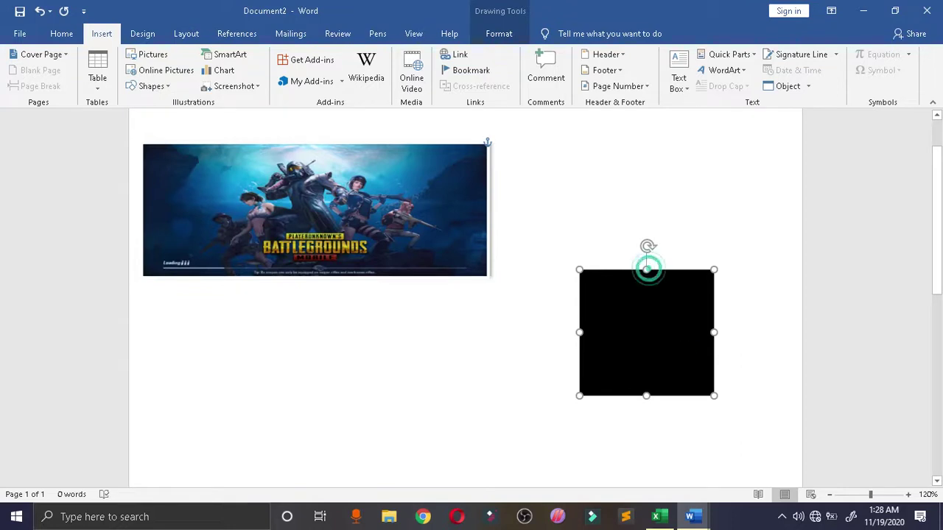
drag(647, 270, 647, 311)
click(638, 332)
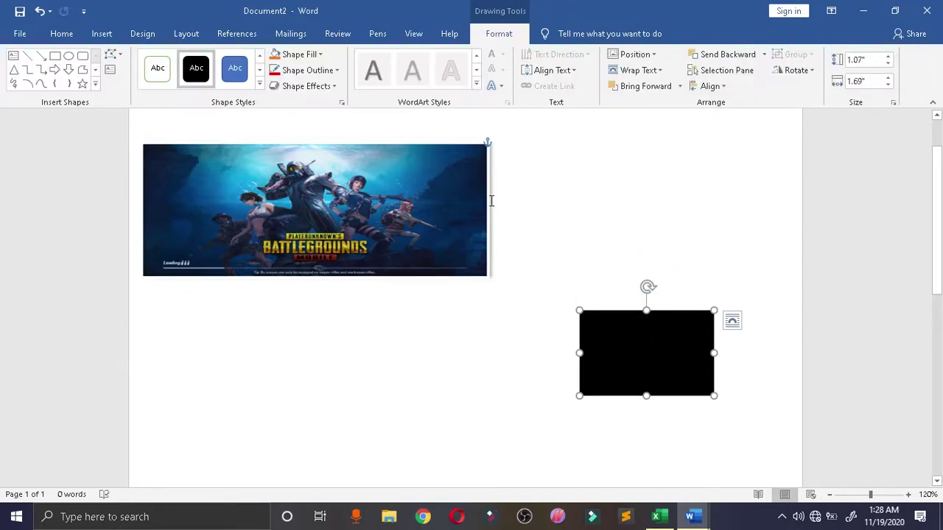
click(319, 53)
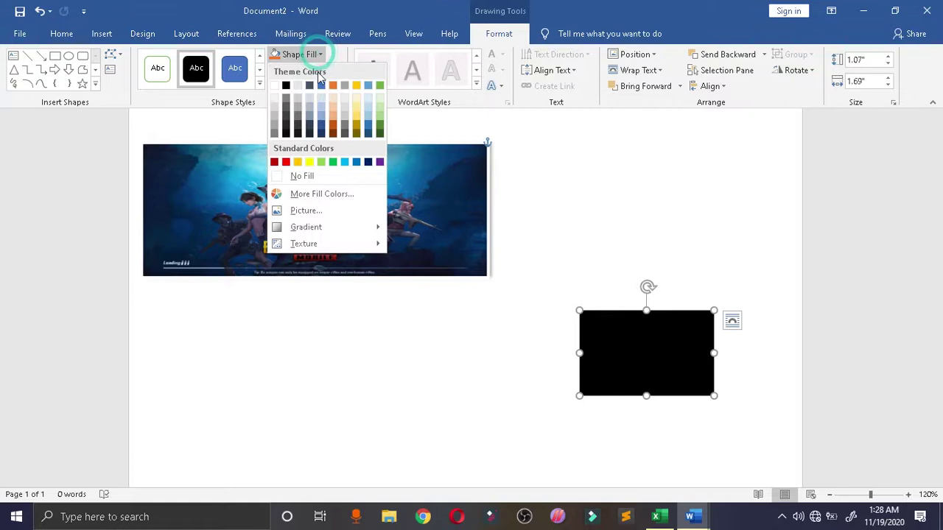
click(457, 136)
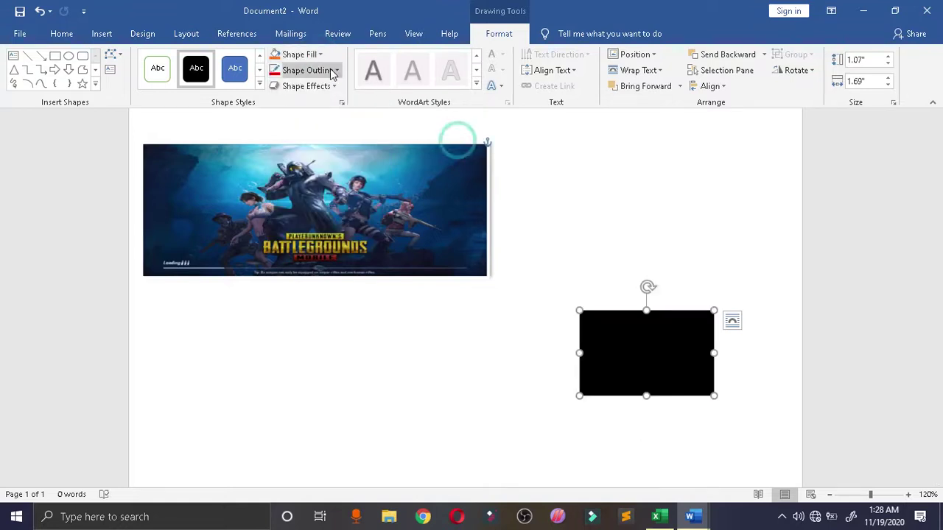
click(336, 70)
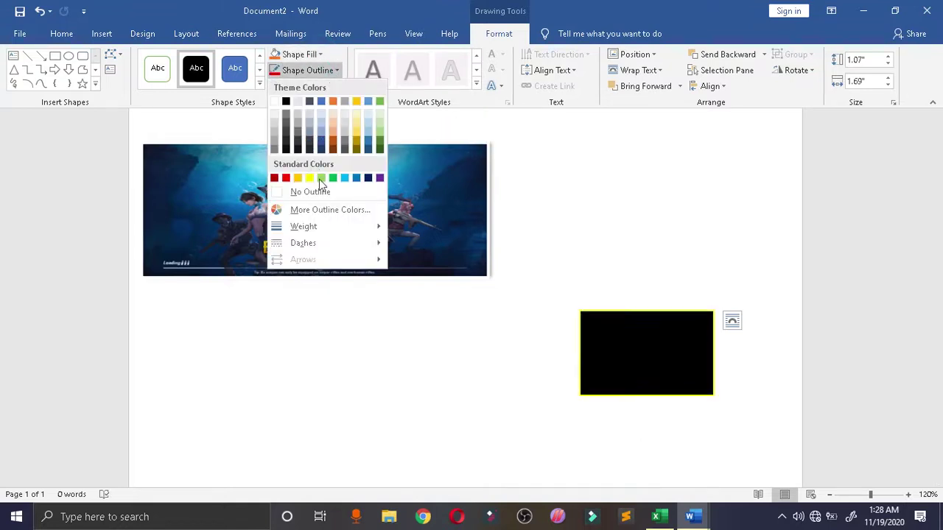
click(595, 147)
click(309, 86)
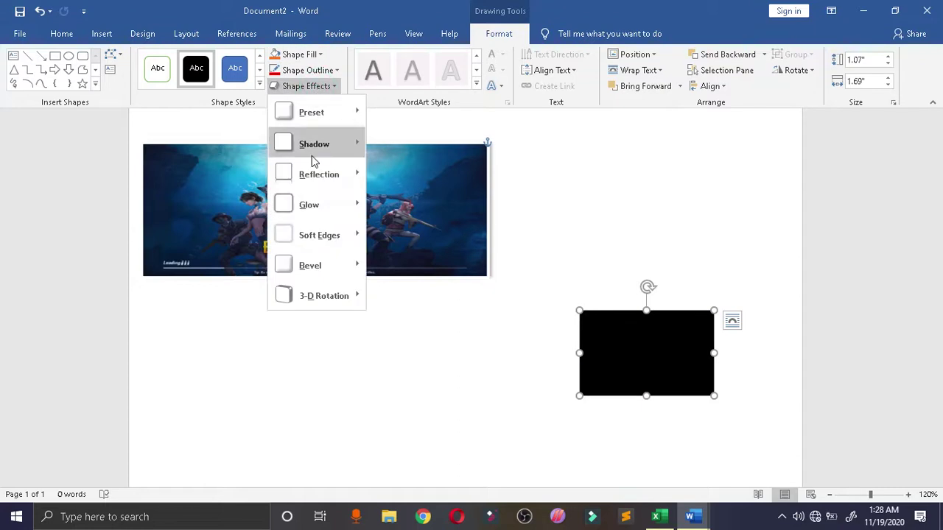
mouse_move(311, 152)
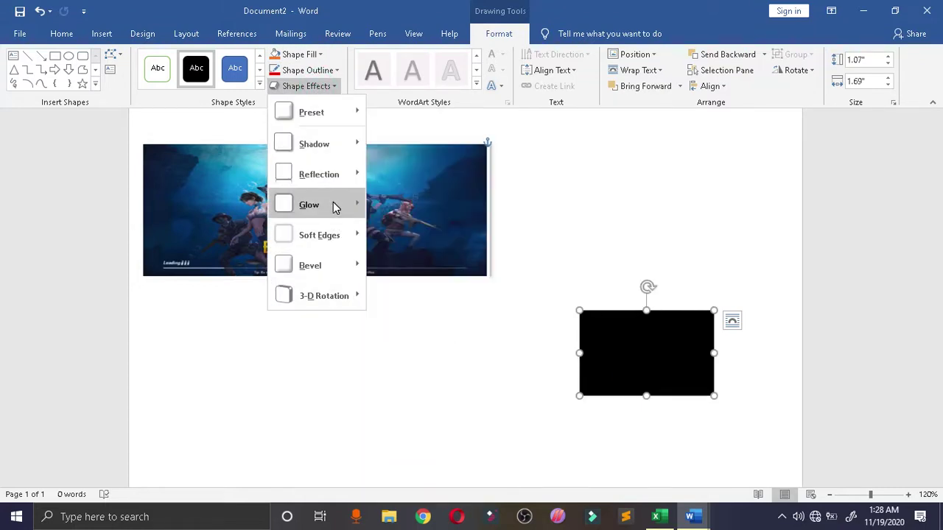
mouse_move(333, 197)
click(806, 214)
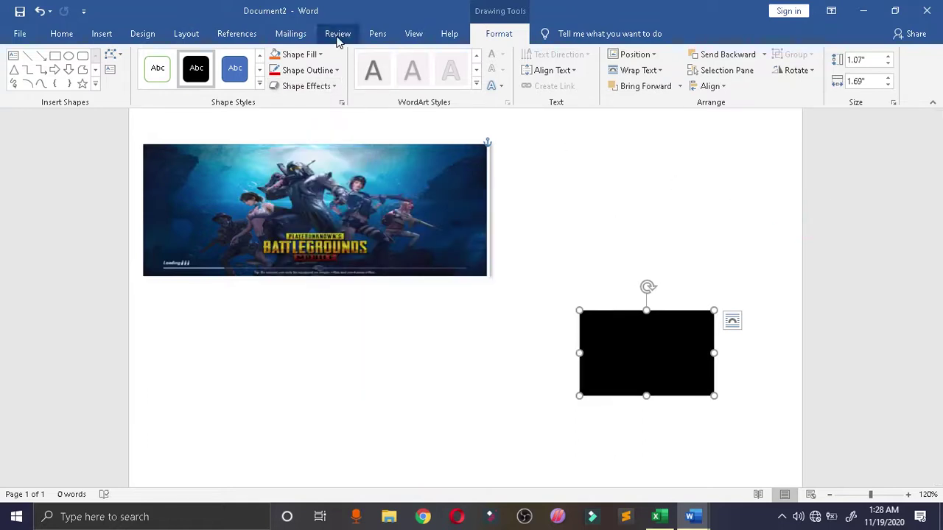
click(550, 70)
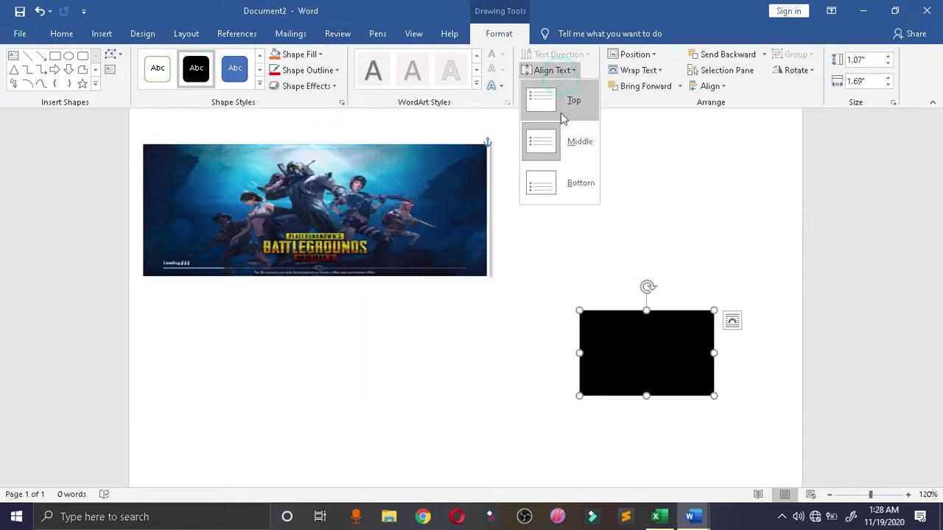
click(562, 103)
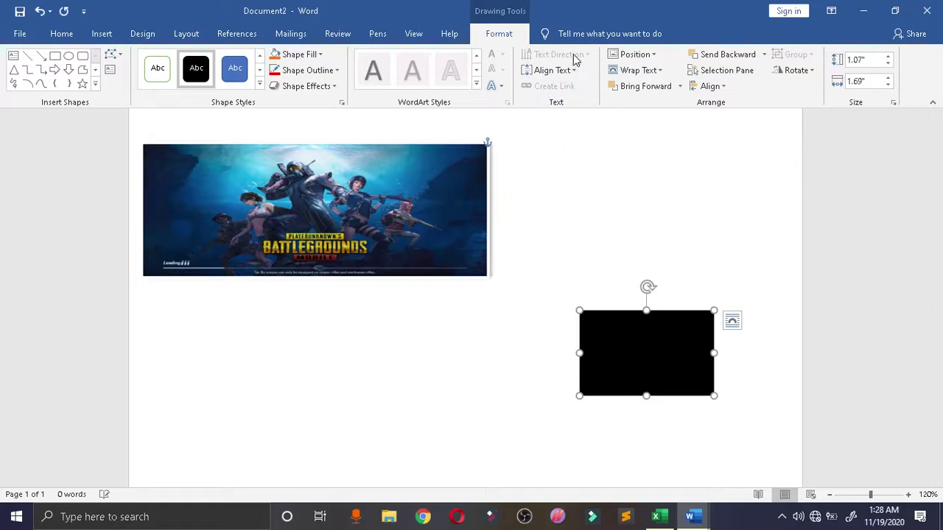
click(634, 54)
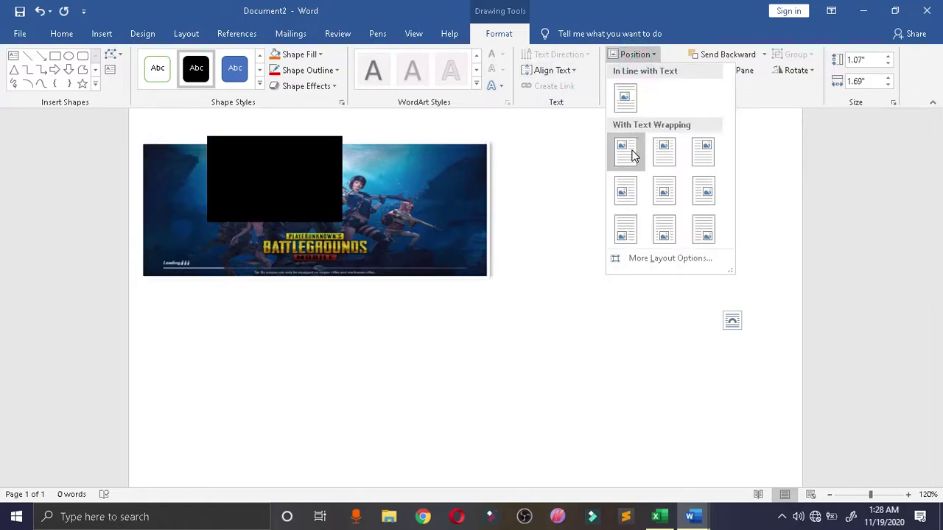
click(739, 265)
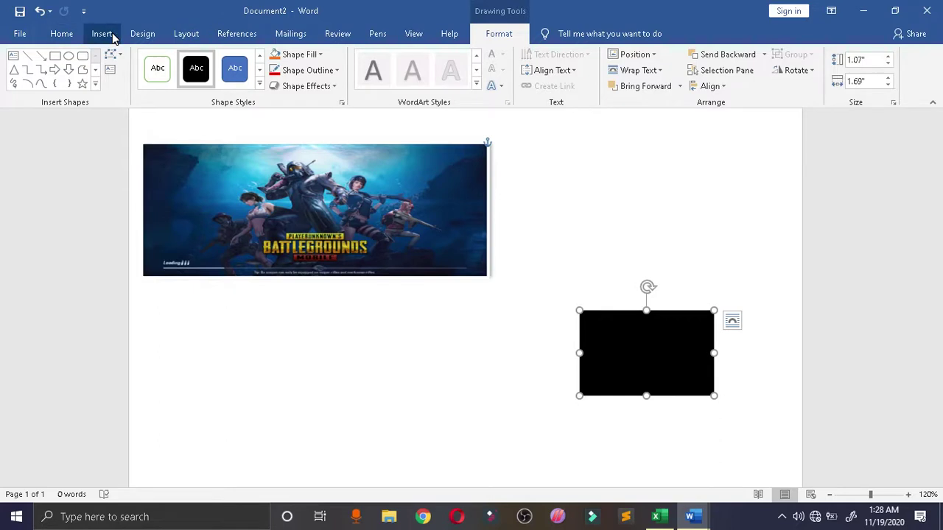
- Undo to remove the black rectangle from the page
click(107, 34)
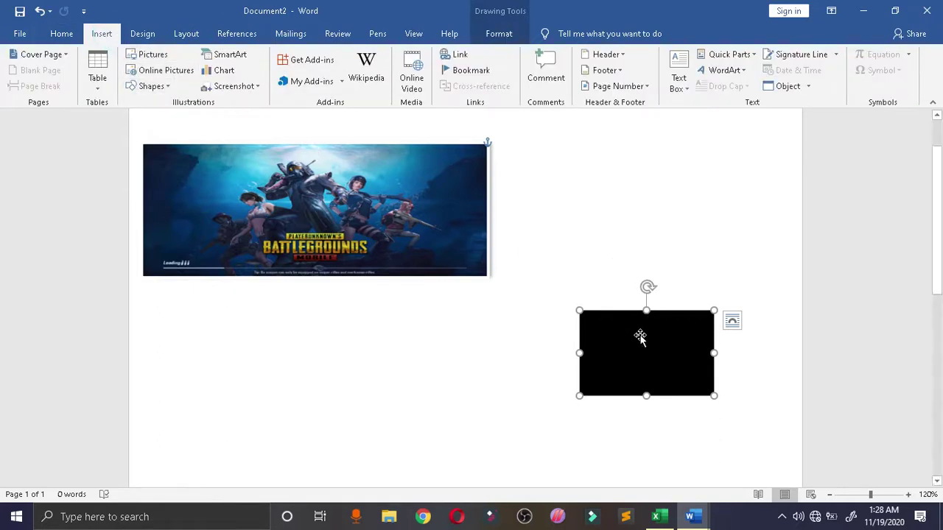
key(ctrl+z)
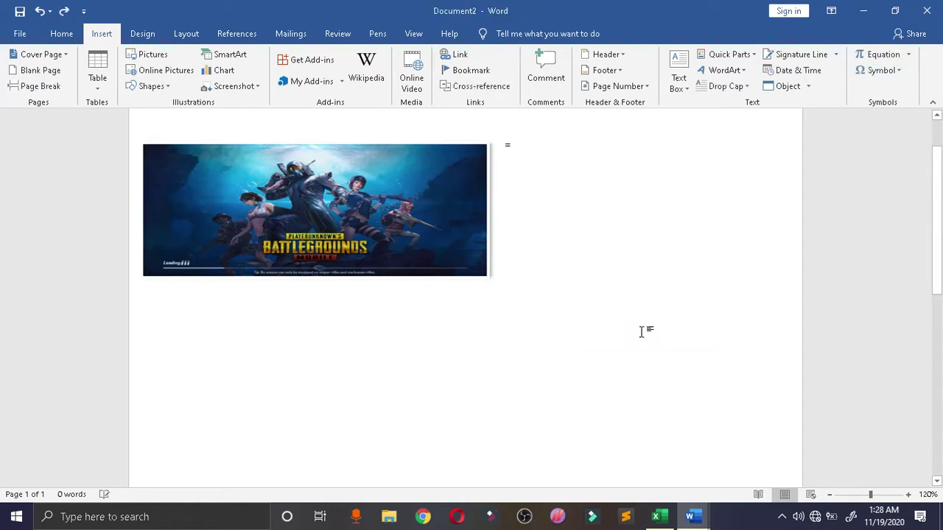
drag(545, 144, 185, 114)
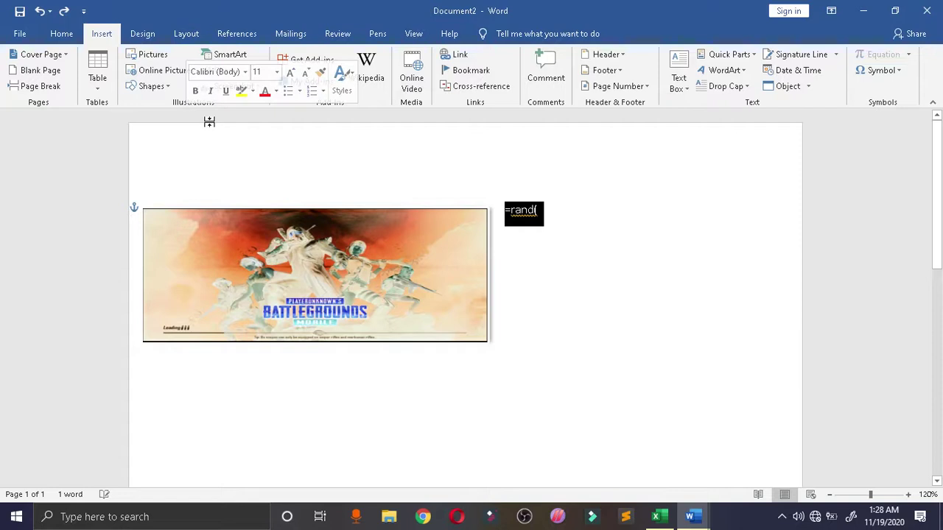
- Shrink the game picture to about half size and select the whole document
click(270, 324)
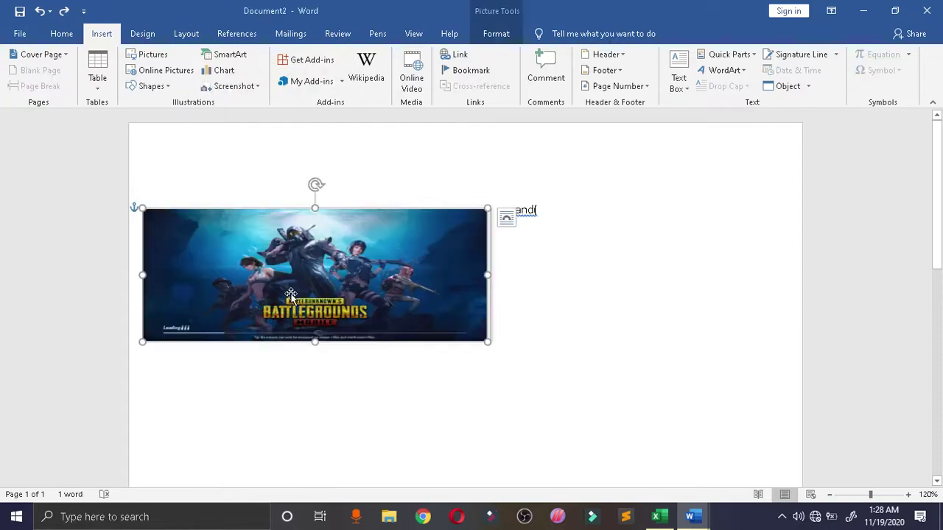
right_click(293, 302)
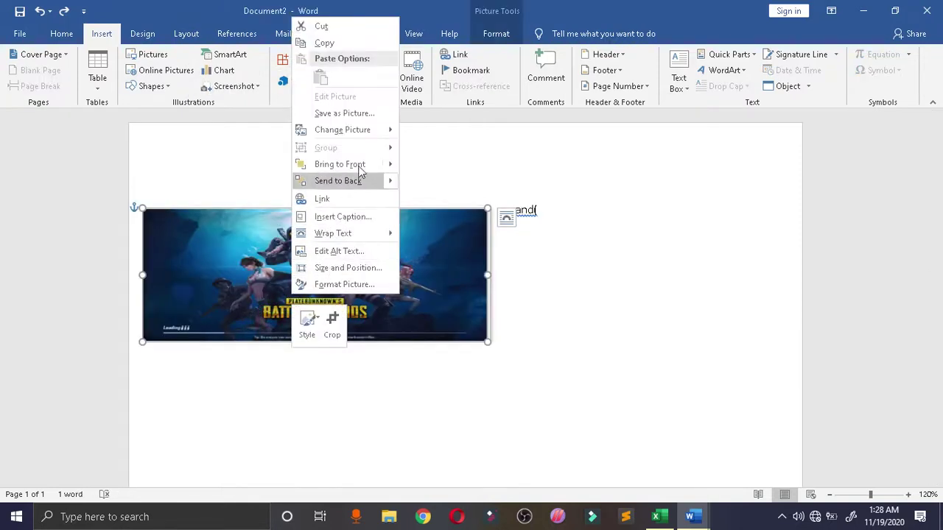
click(618, 339)
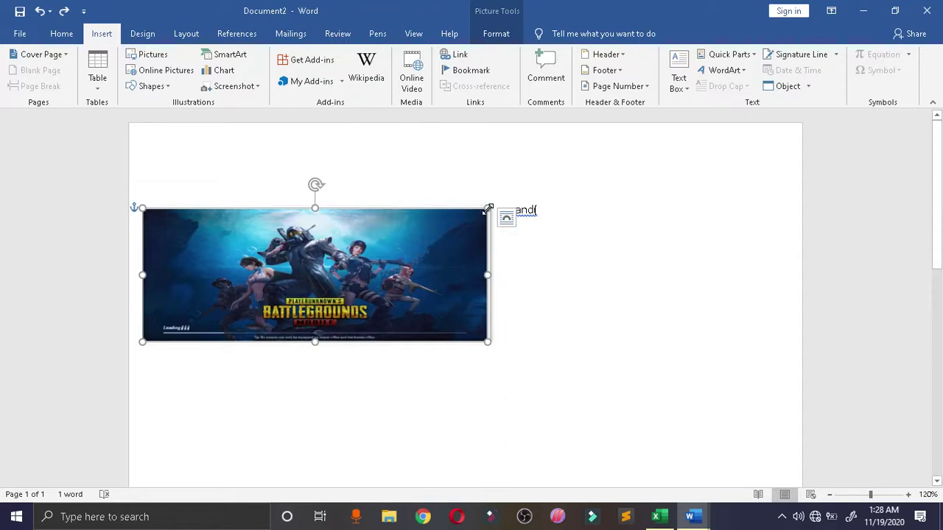
drag(487, 208, 315, 275)
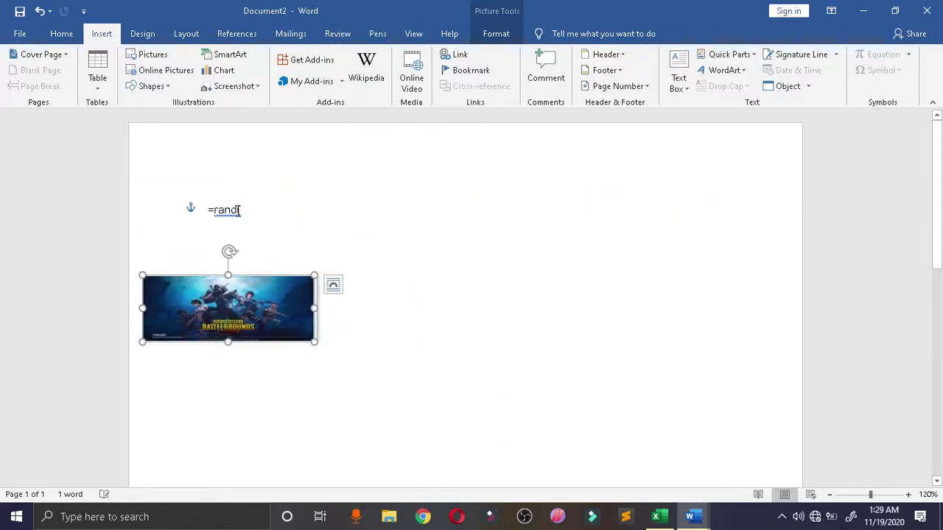
double_click(239, 210)
click(253, 207)
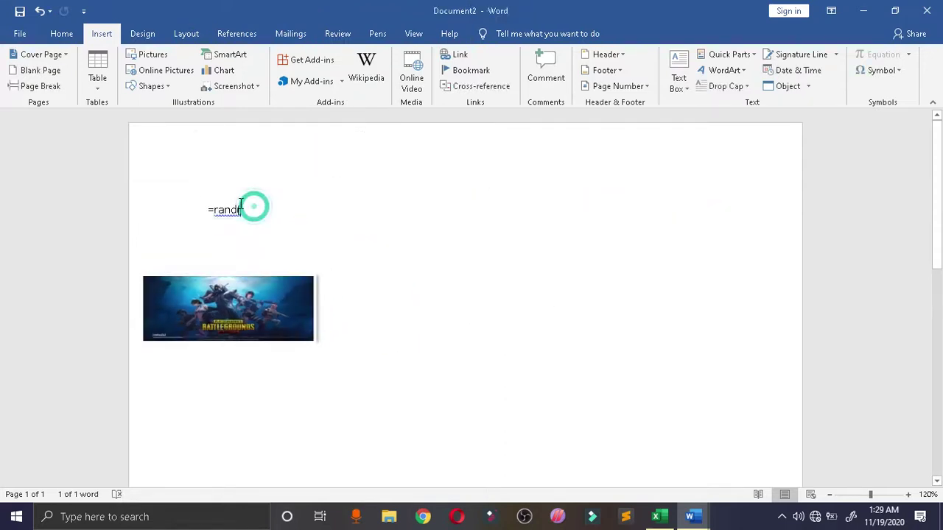
key(ctrl+a)
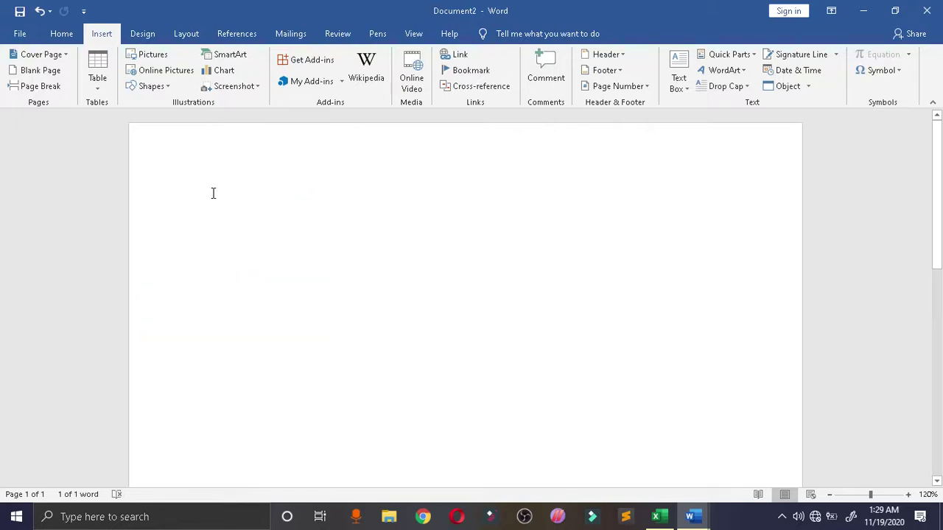
- Delete all page content and insert a Basic Block List SmartArt graphic
key(Delete)
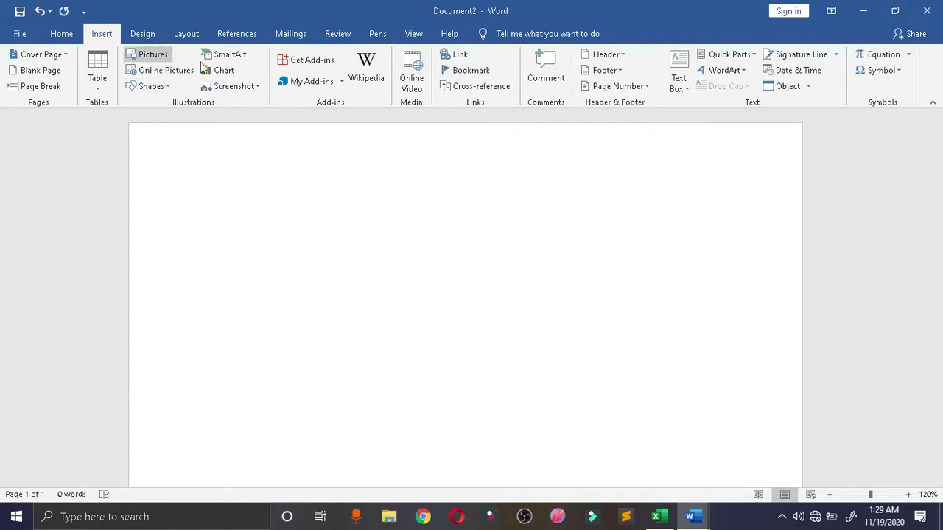
click(231, 59)
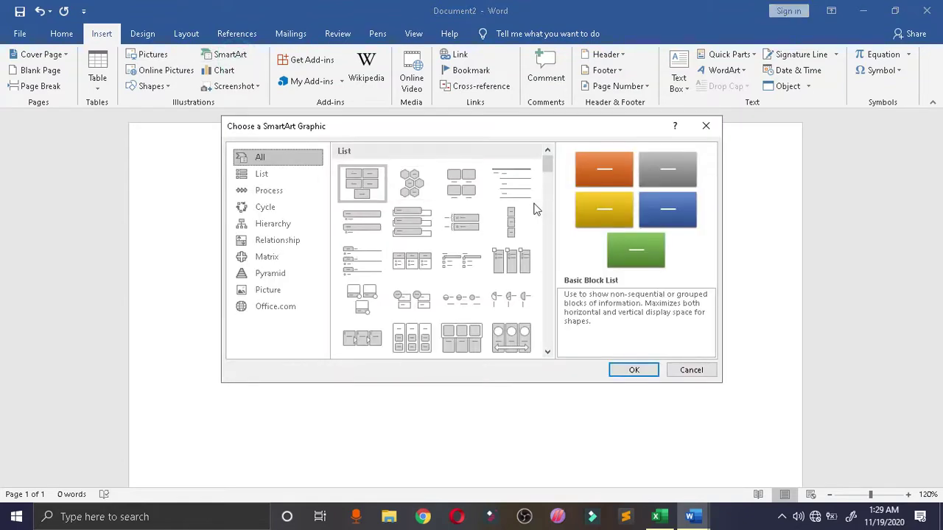
double_click(365, 184)
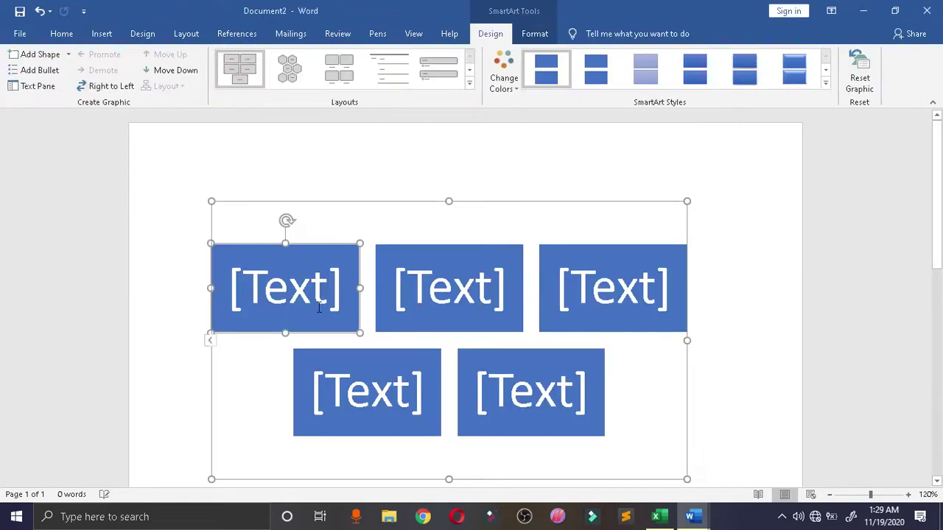
- Type 'apple' into the first SmartArt block, then erase it
click(348, 295)
click(298, 295)
click(377, 289)
click(345, 288)
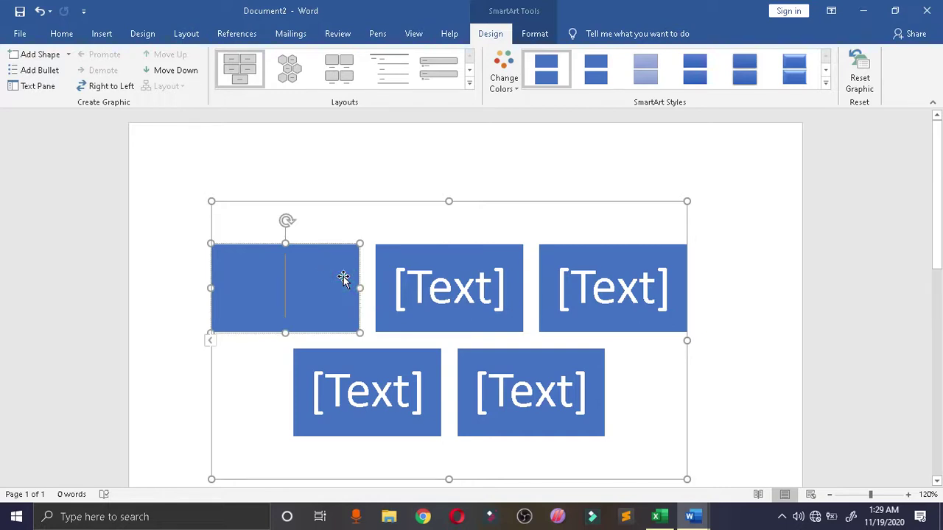
text(ap)
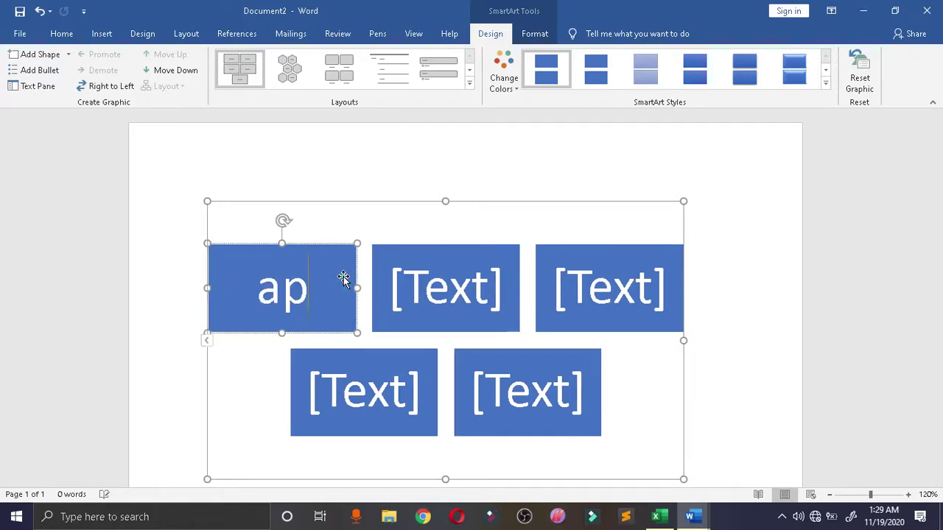
text(ple)
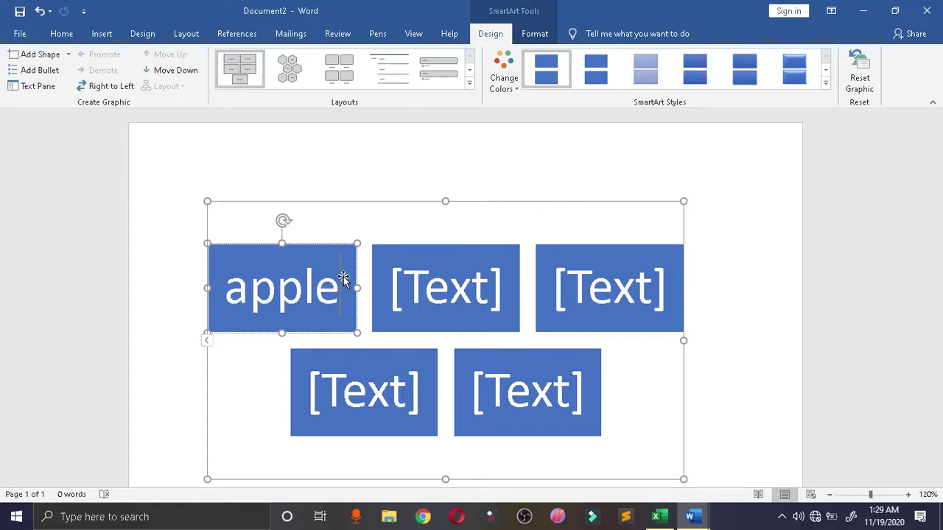
key(BackSpace)
key(BackSpace)
key(BackSpace)
key(BackSpace)
key(BackSpace)
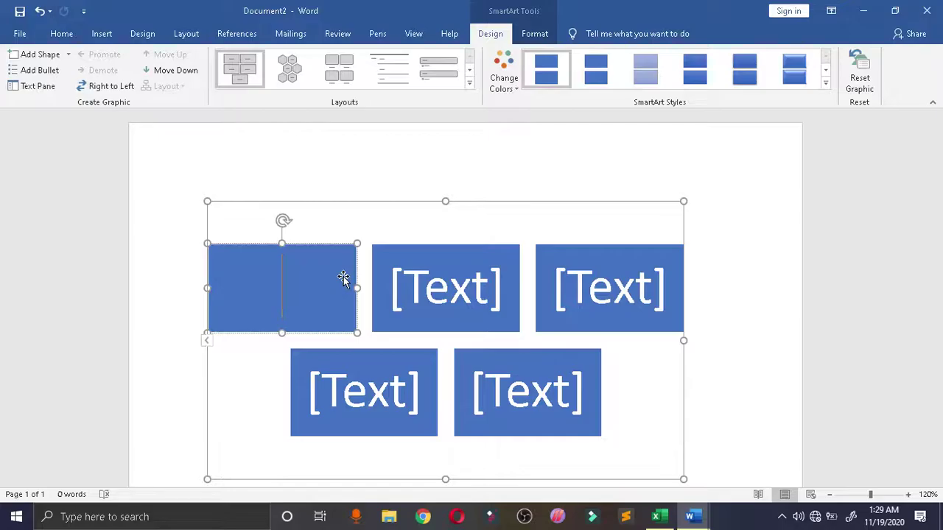
text(li)
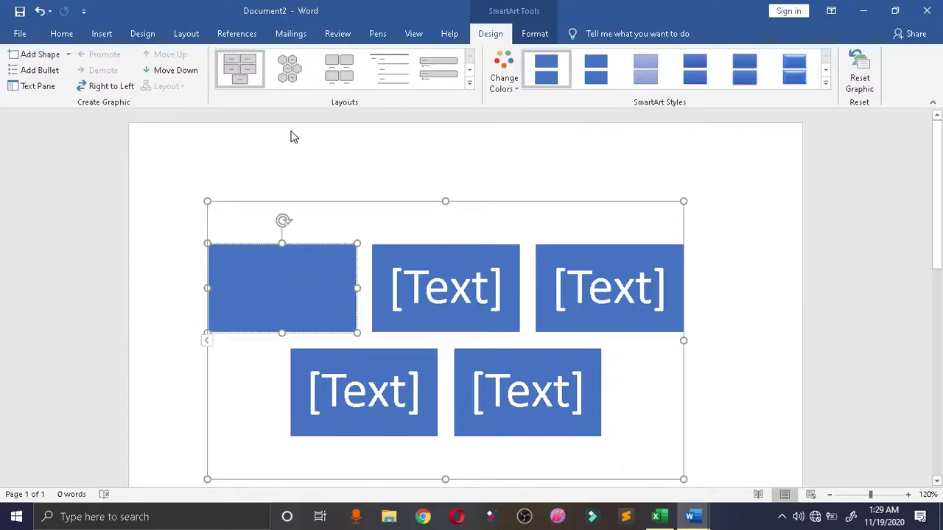
- Try captioned-picture and stacked-bar layouts, undo both, then open and cancel Insert Chart
click(295, 83)
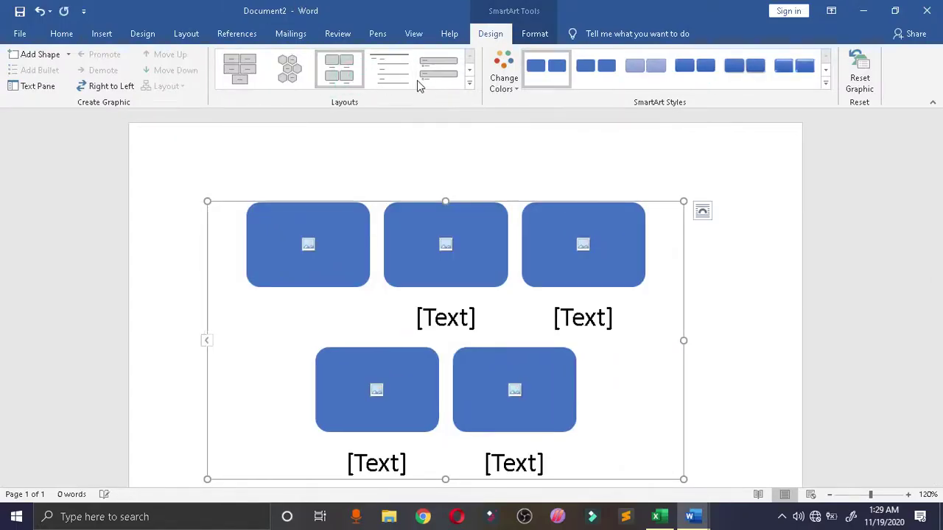
click(435, 79)
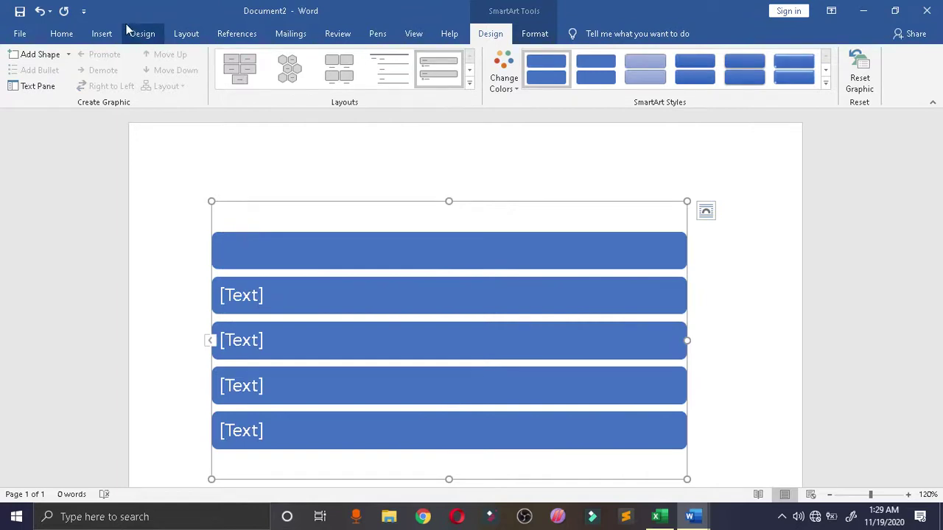
key(ctrl+z)
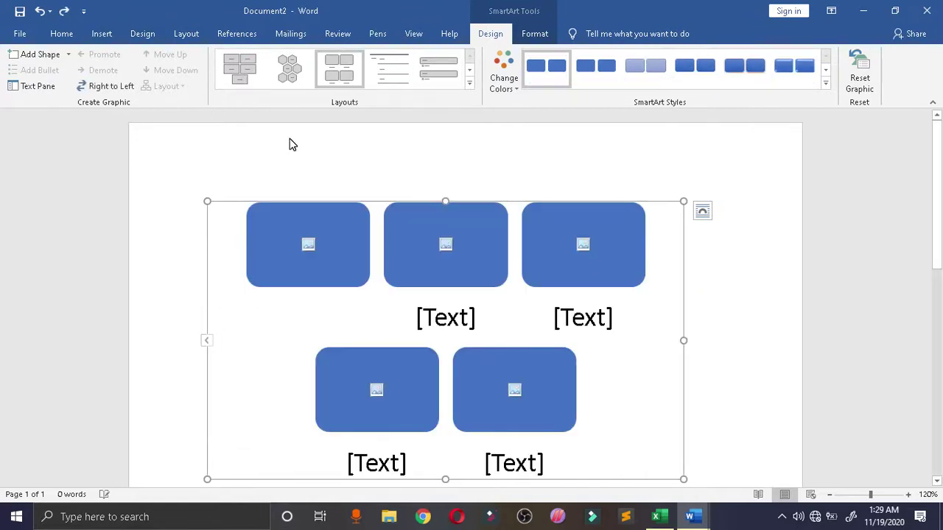
key(ctrl+z)
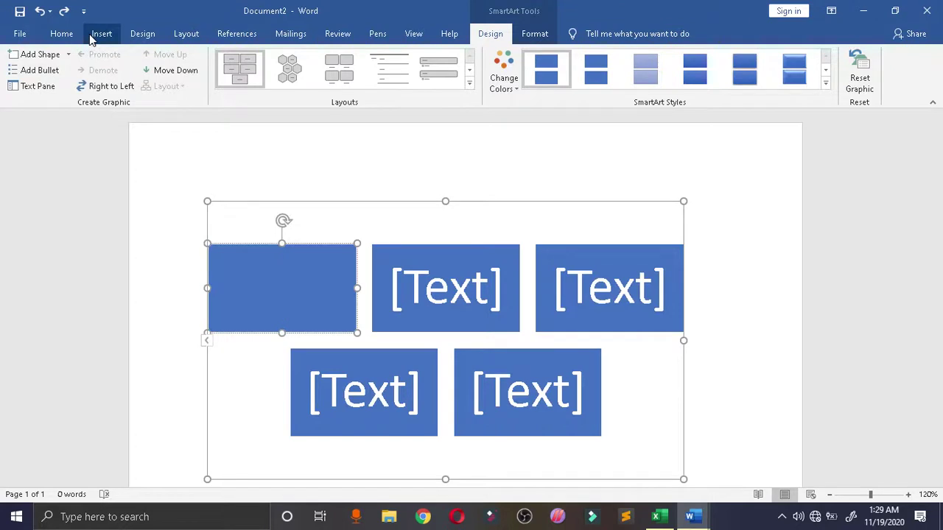
click(101, 34)
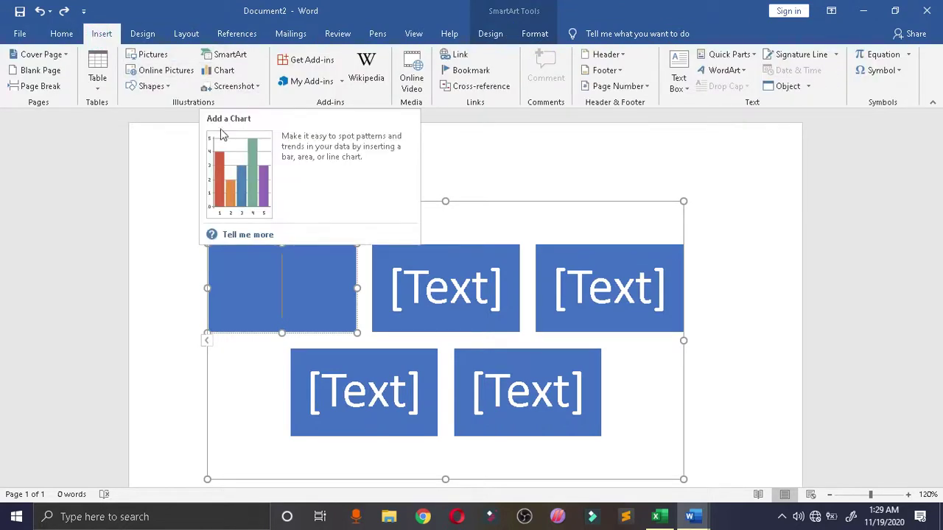
click(232, 74)
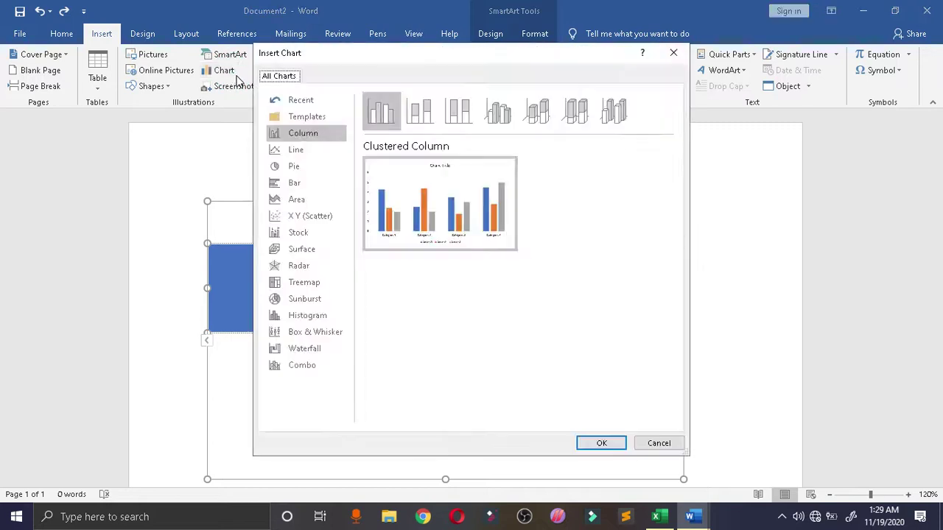
click(672, 54)
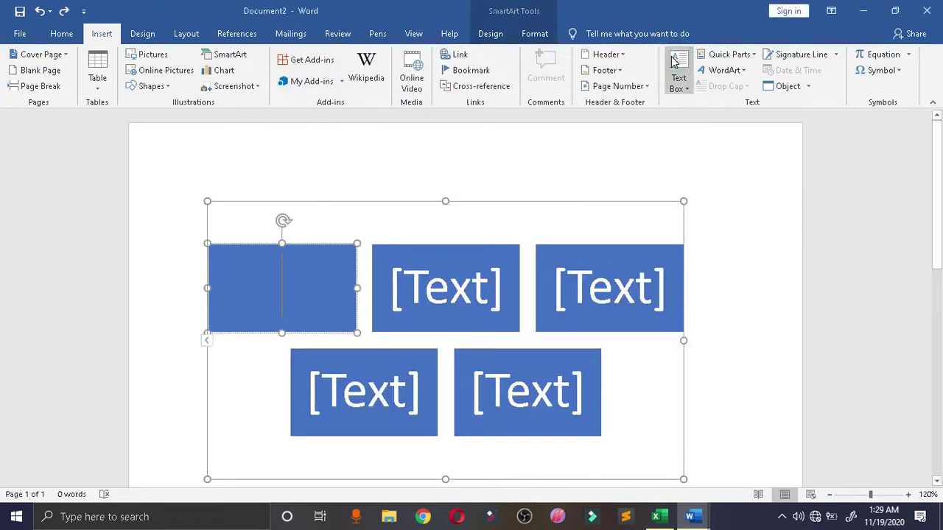
- Undo to restore the game picture and =rand( text, then select and delete both
key(ctrl+z)
key(ctrl+z)
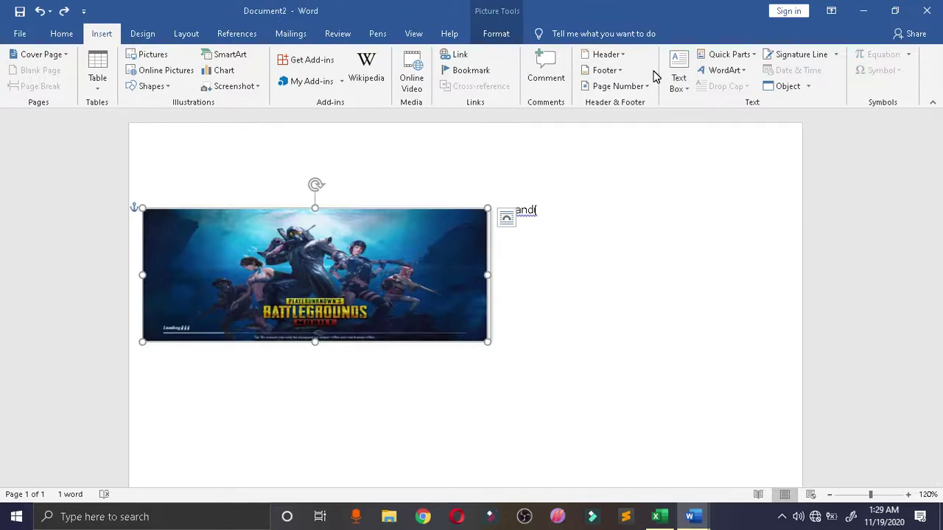
drag(574, 221, 272, 173)
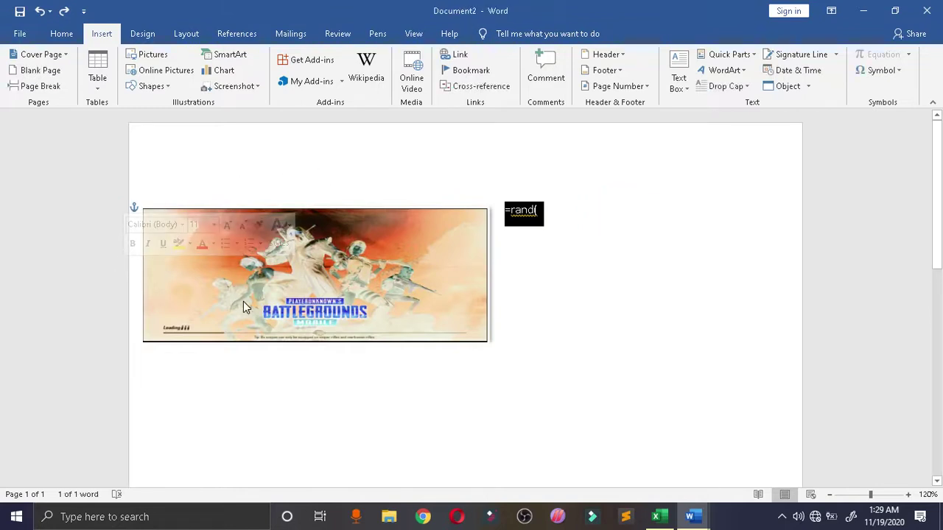
click(391, 390)
click(541, 324)
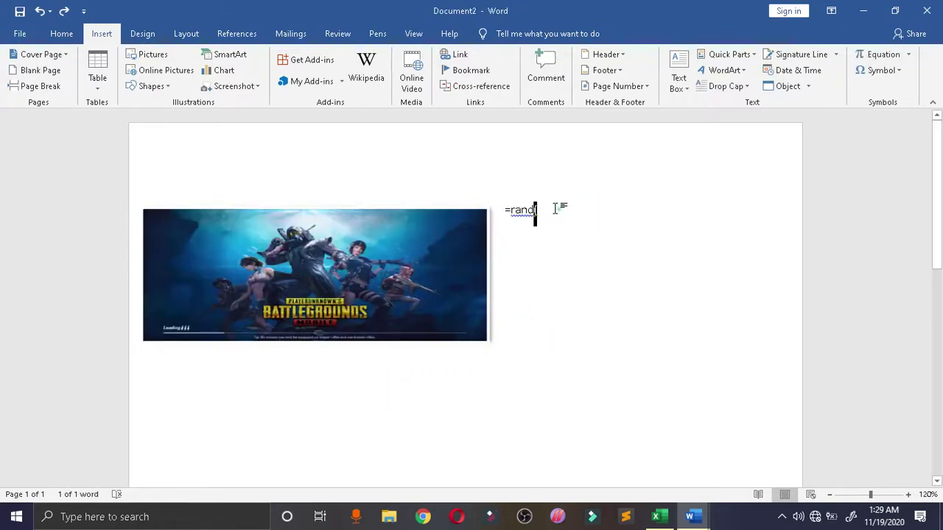
drag(557, 206, 383, 196)
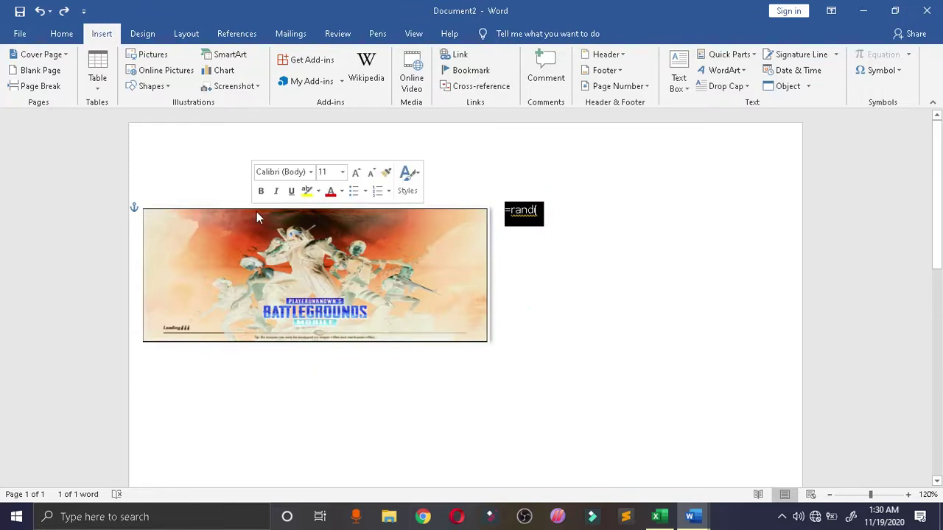
key(Delete)
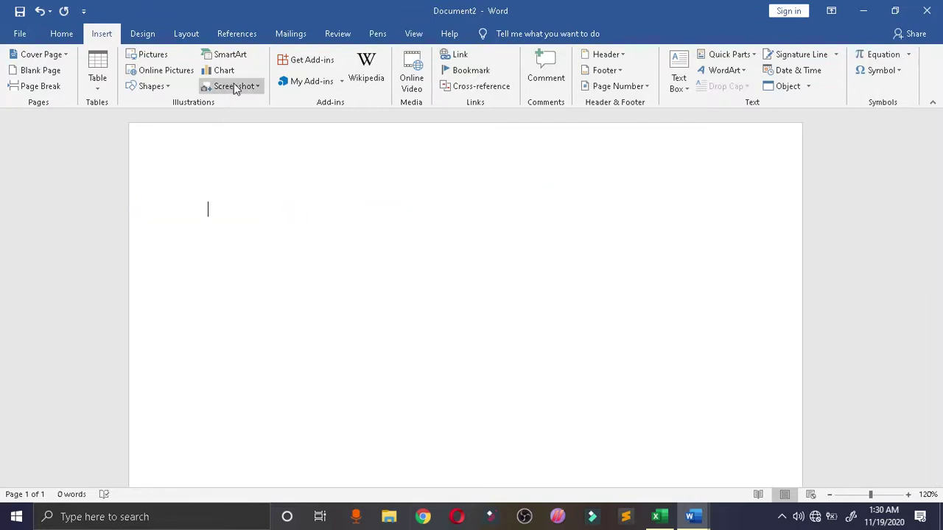
click(228, 70)
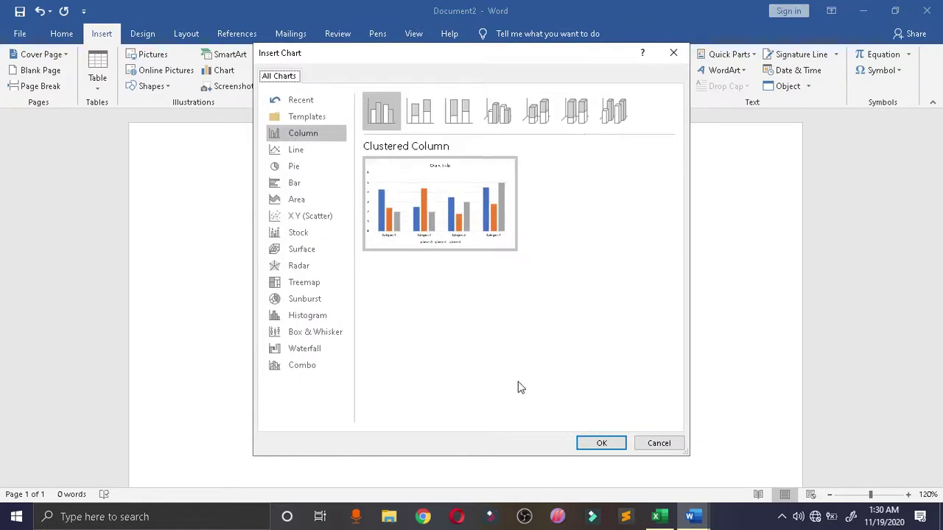
click(890, 293)
click(698, 226)
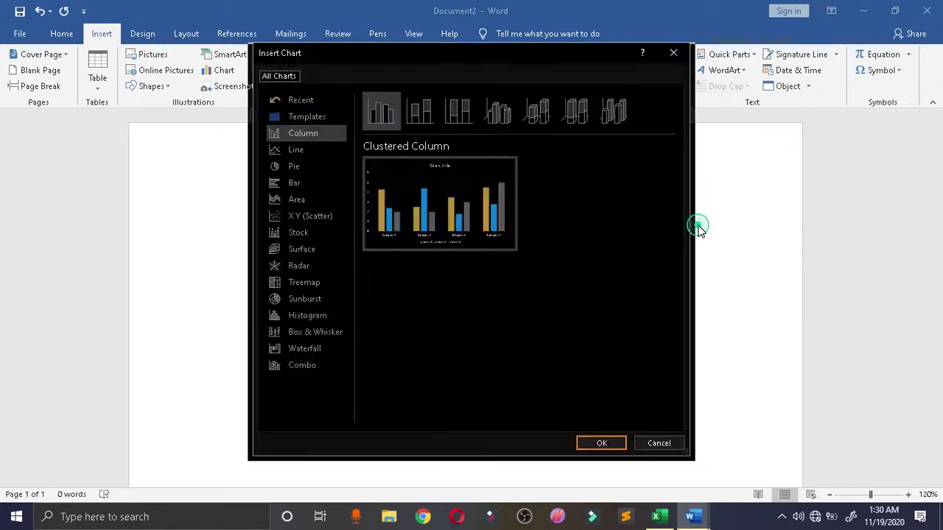
click(672, 55)
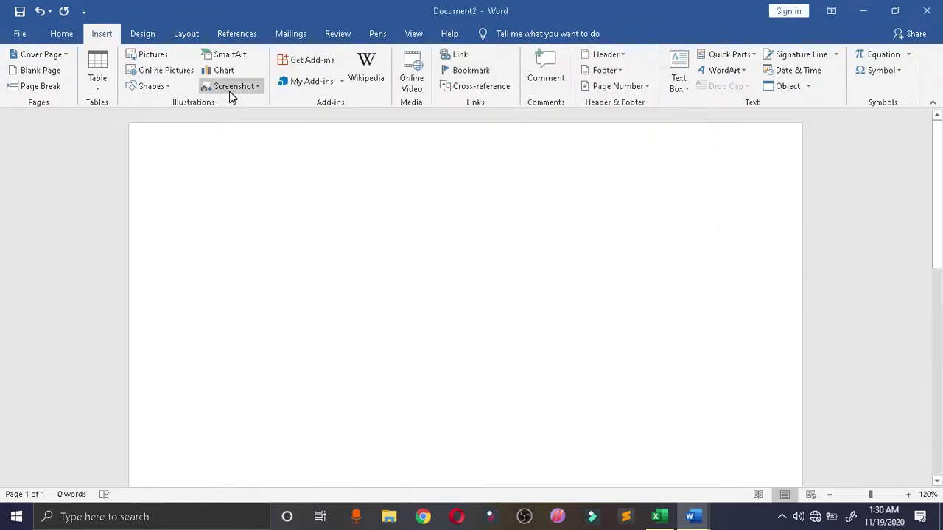
click(230, 88)
click(389, 129)
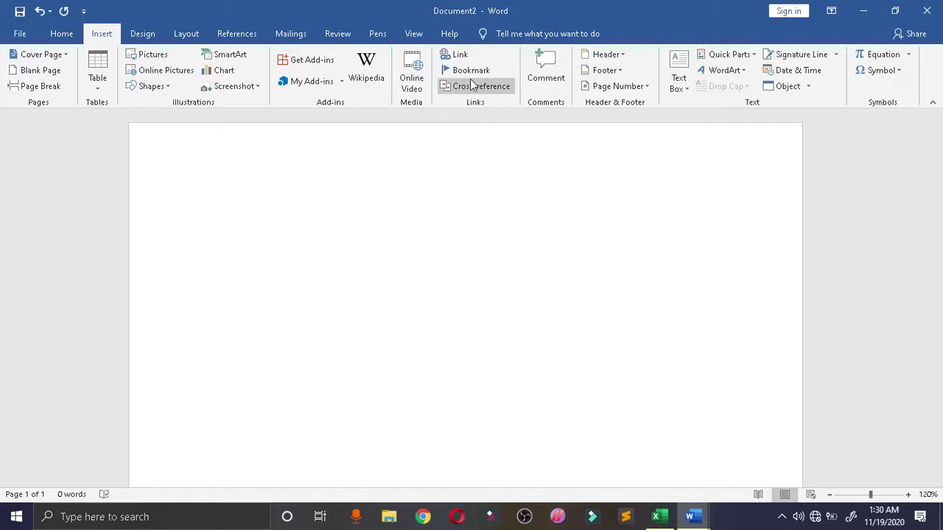
- Add a Blank header and type test text into it, undoing the first attempt
click(605, 54)
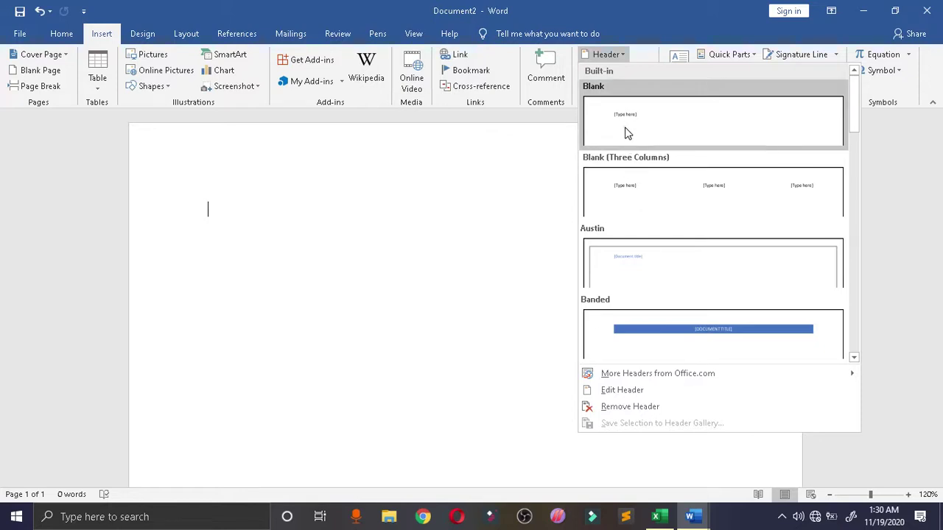
click(627, 132)
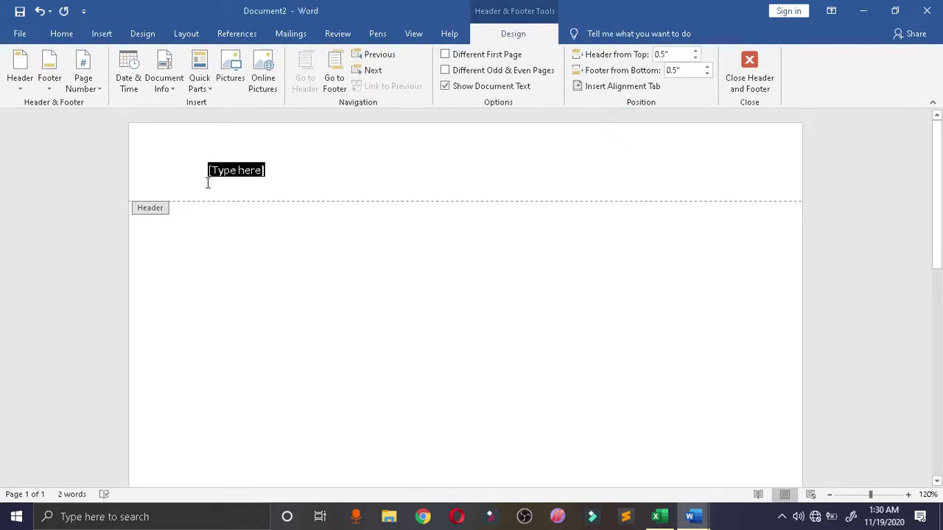
text(jawflkjfjk)
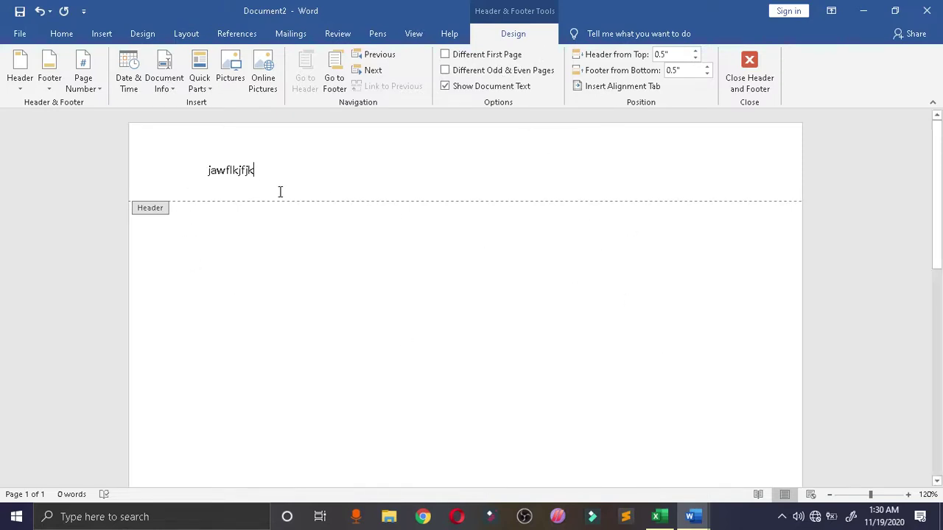
key(ctrl+z)
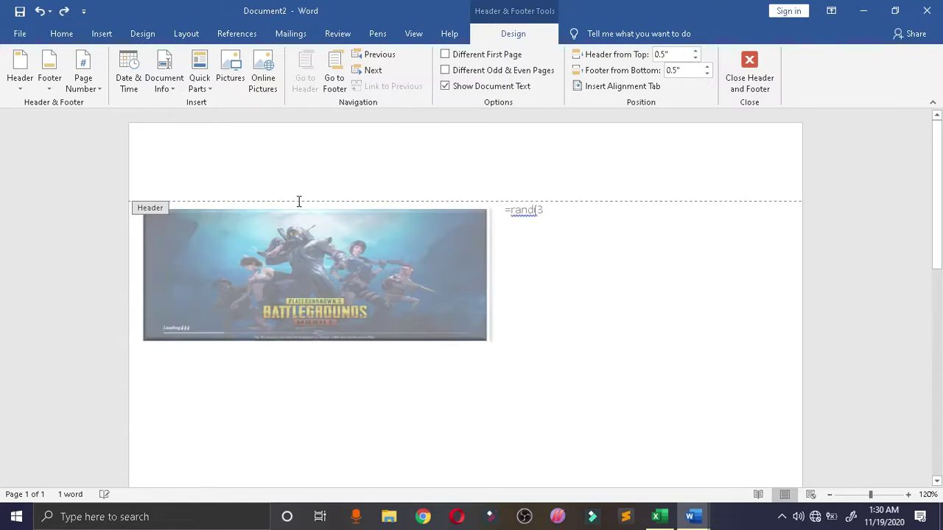
text(cc)
- Browse the Design theme Colors list and close it without changing anything
click(103, 34)
click(143, 33)
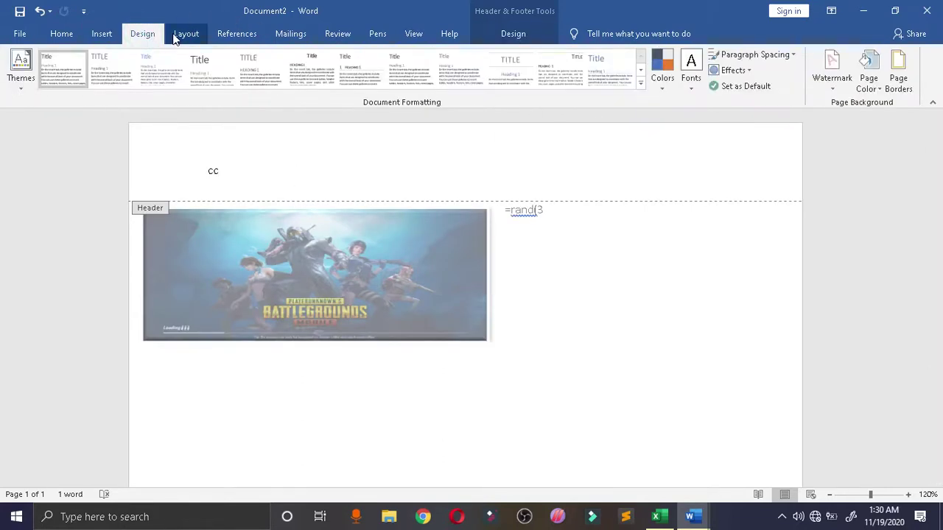
click(183, 34)
click(113, 33)
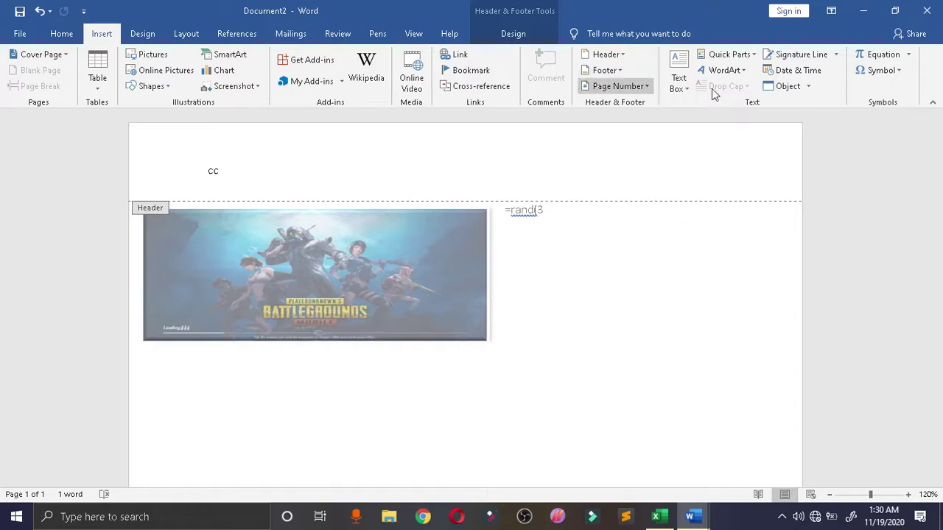
click(144, 34)
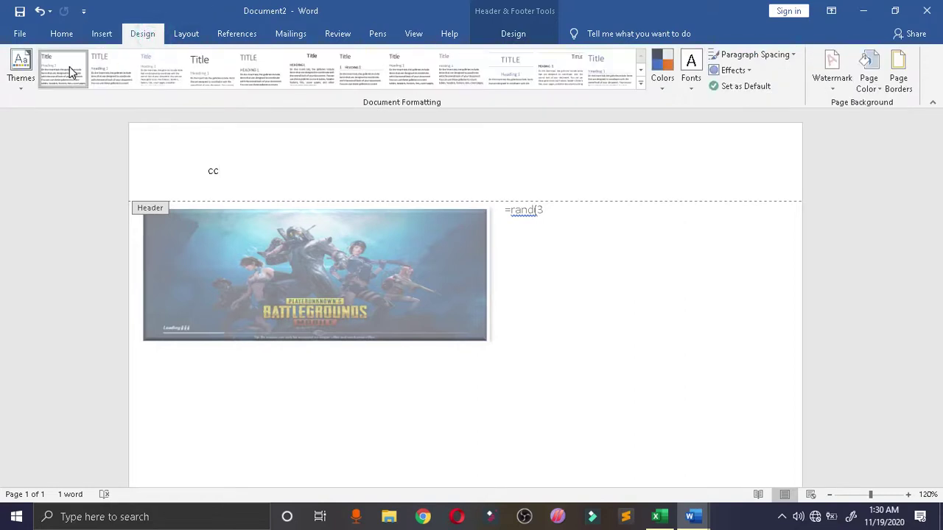
click(661, 72)
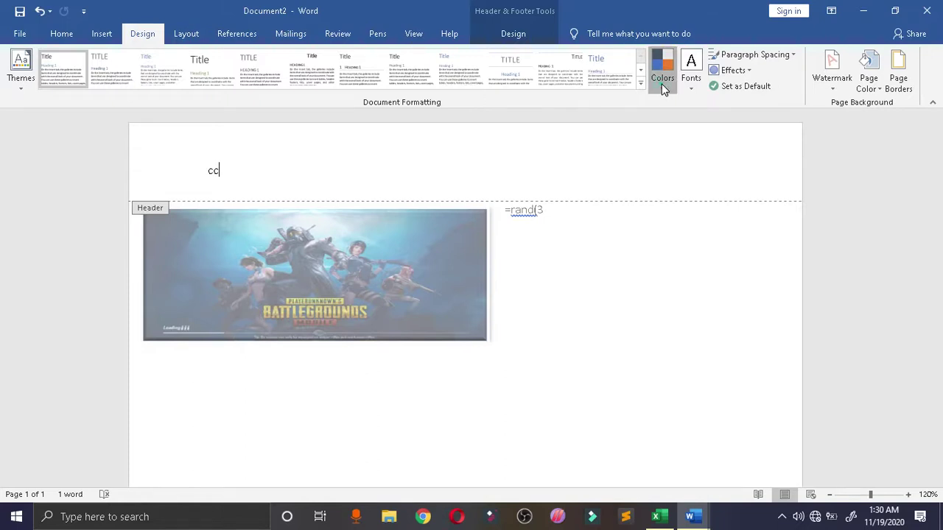
click(935, 158)
- Undo the header text and other recent edits
key(ctrl+z)
key(ctrl+z)
click(39, 11)
click(39, 11)
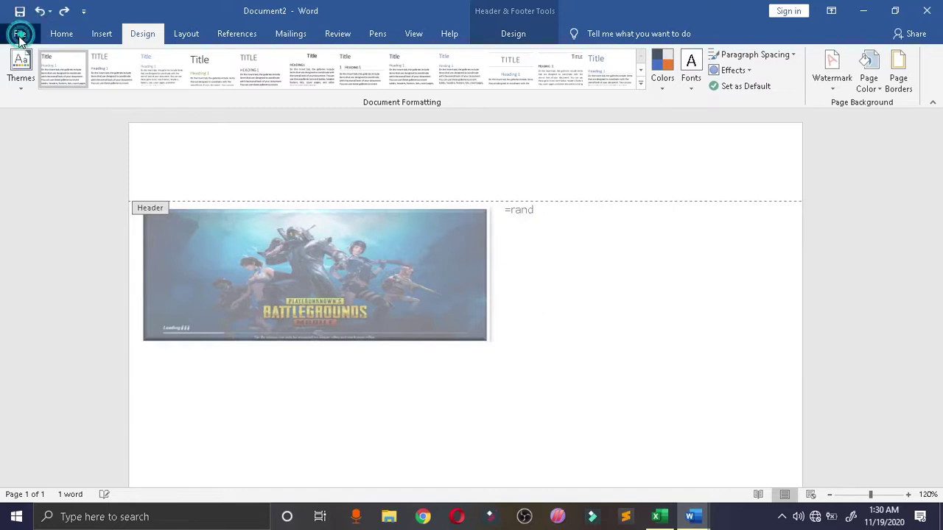
- Start a new blank document, Document4, and view the Design, Insert and Layout tabs
click(20, 35)
key(Escape)
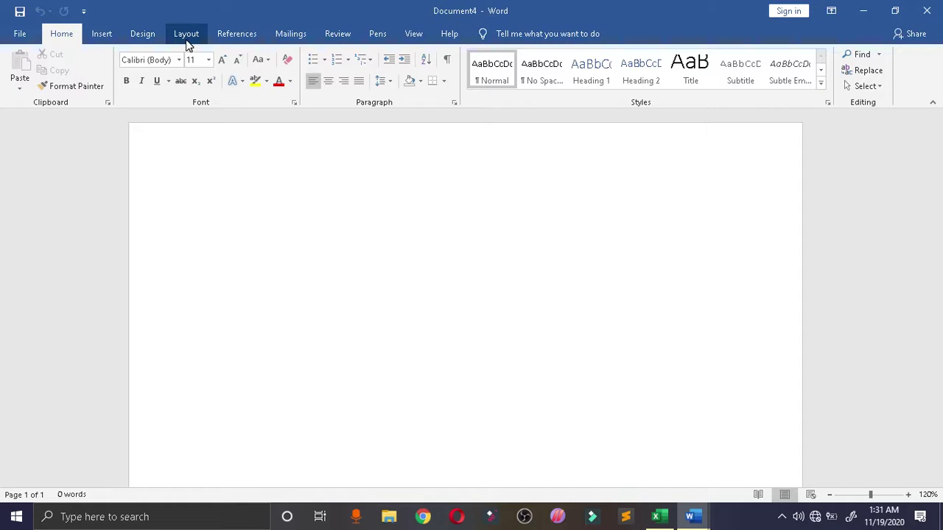
click(143, 36)
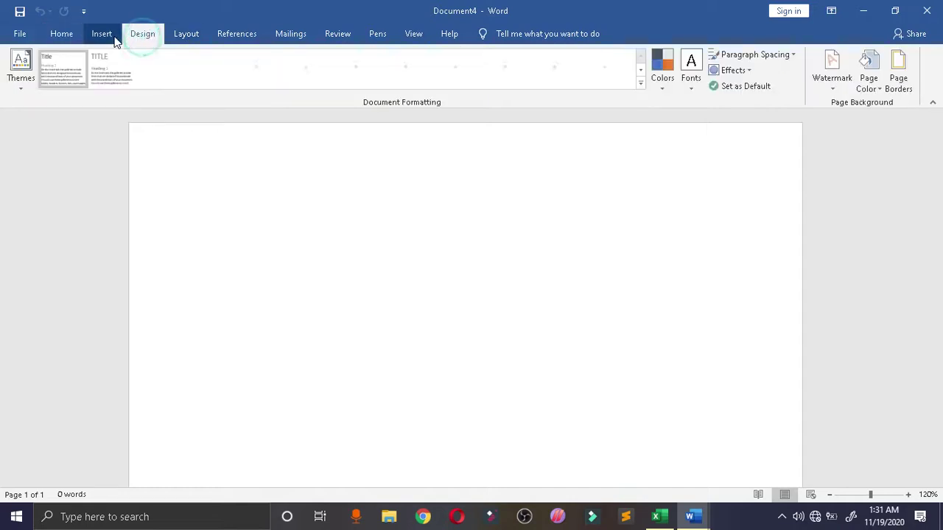
click(107, 35)
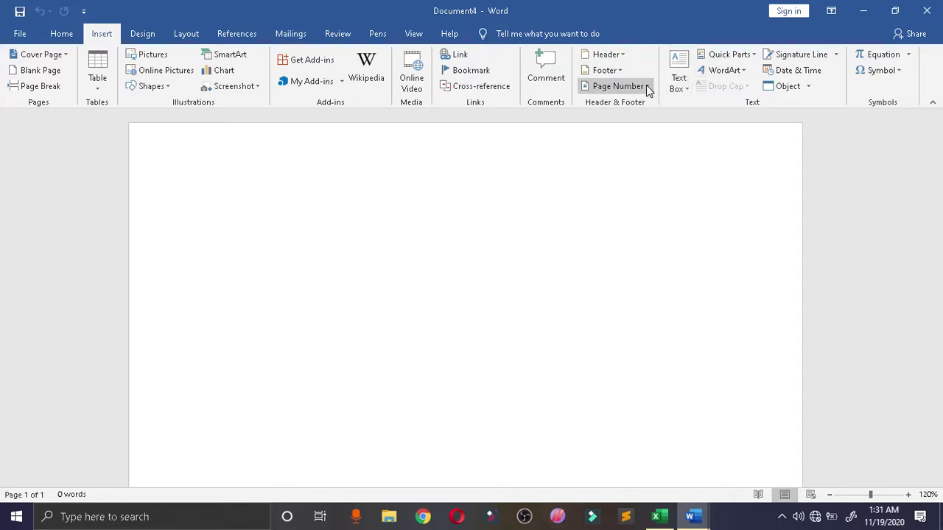
click(139, 35)
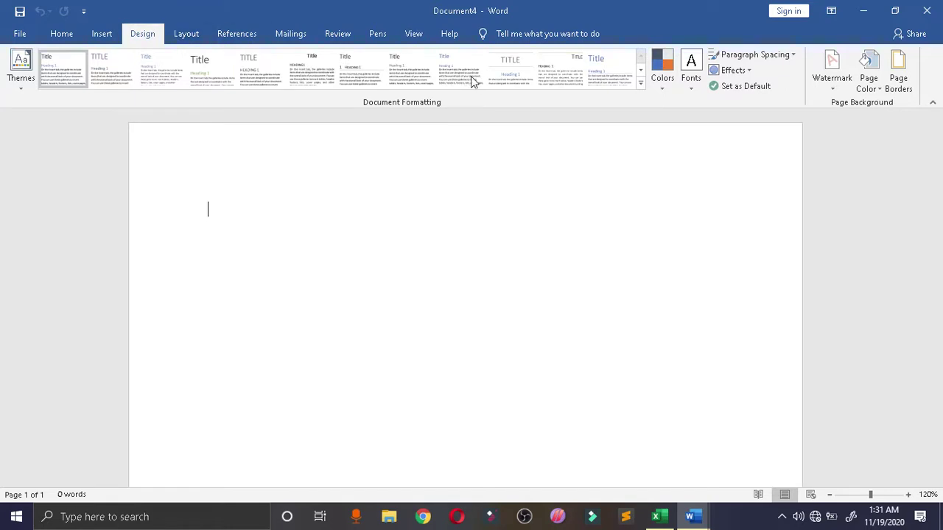
click(105, 35)
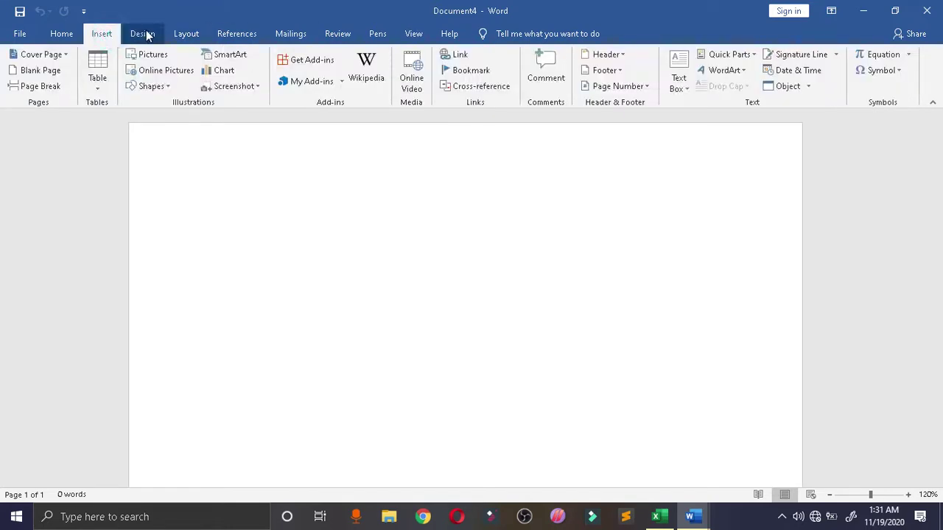
click(188, 34)
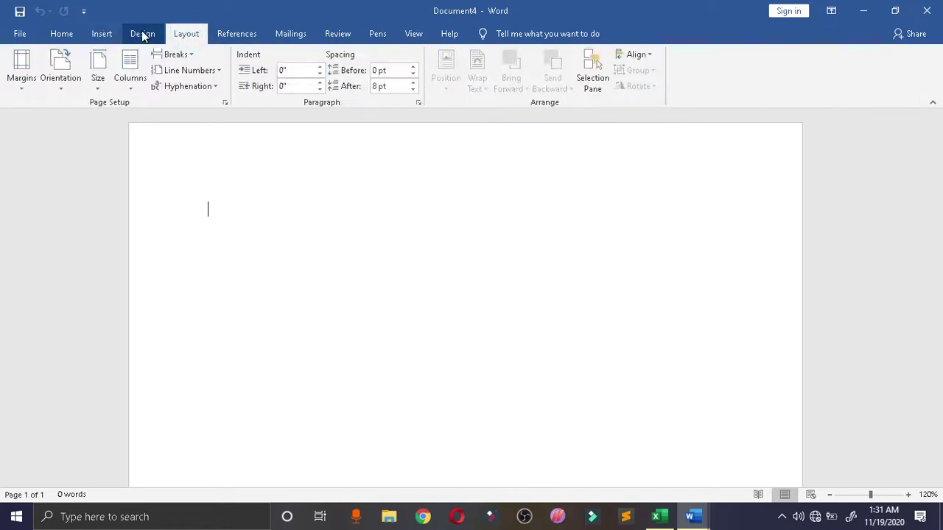
- Apply Narrow margins, keeping portrait orientation, Letter size and the default single column
click(30, 74)
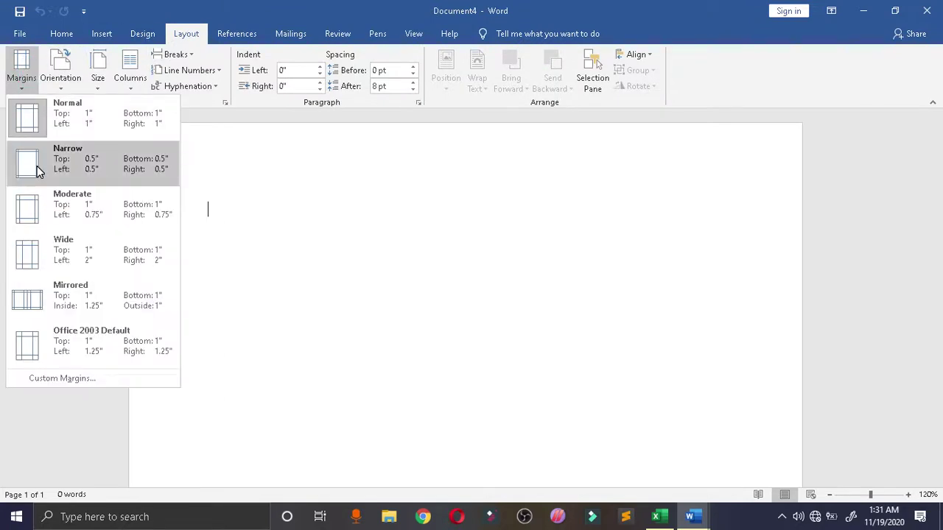
click(38, 169)
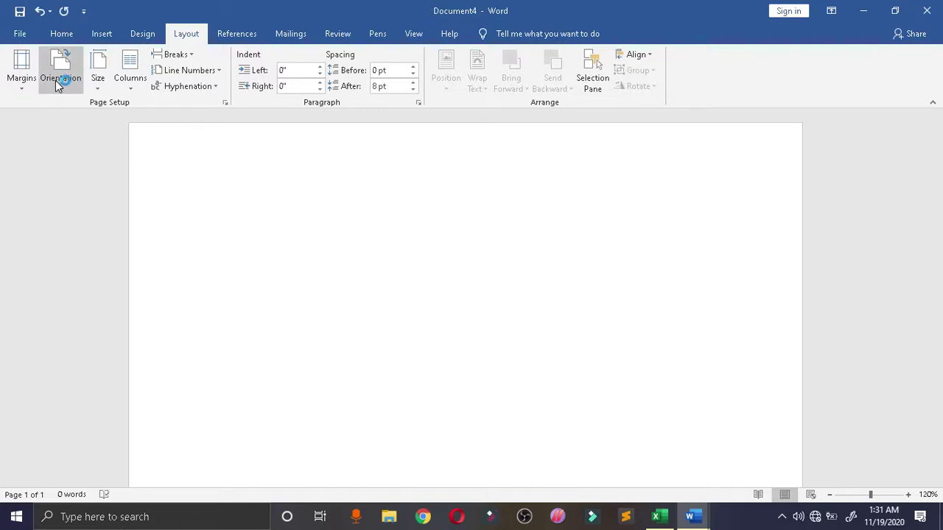
click(60, 74)
click(74, 113)
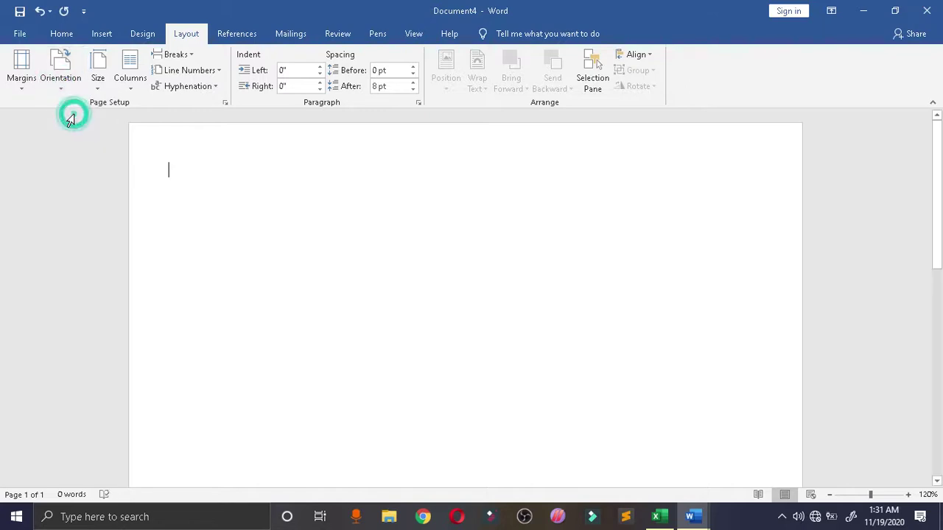
click(98, 74)
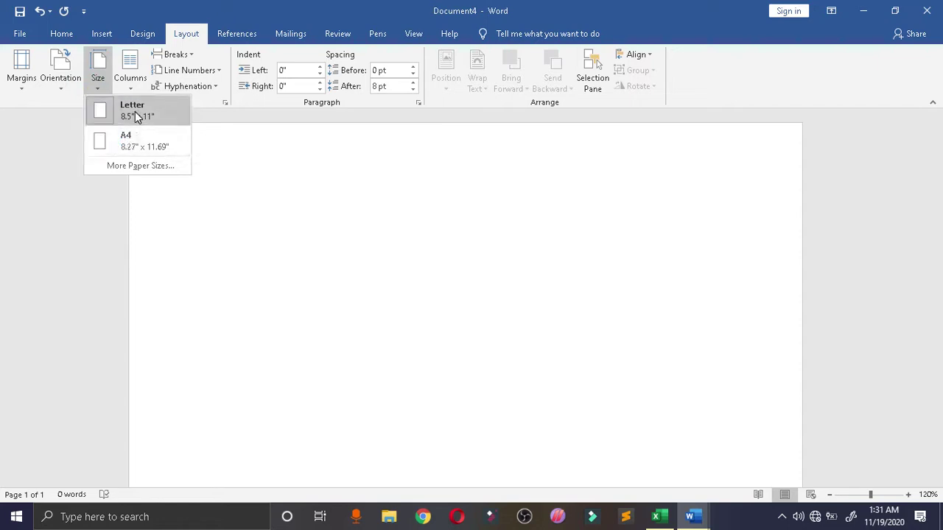
click(221, 150)
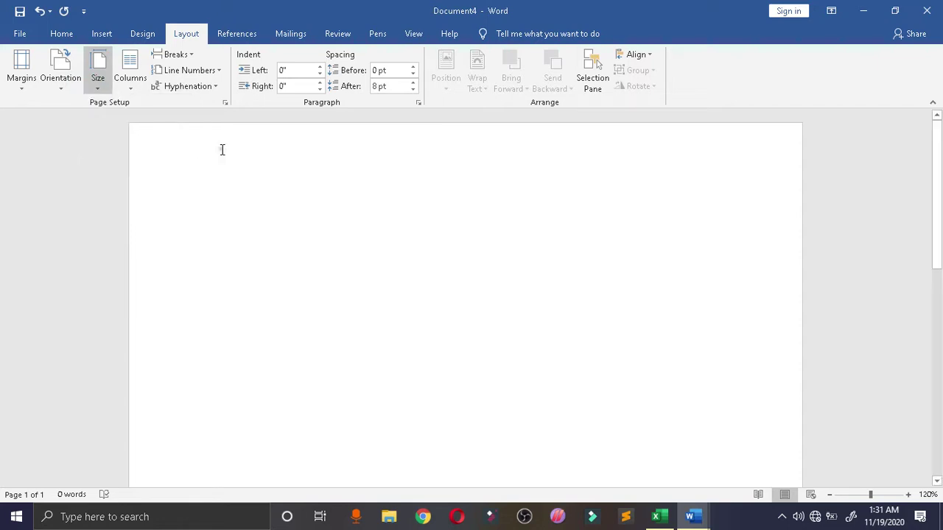
click(140, 82)
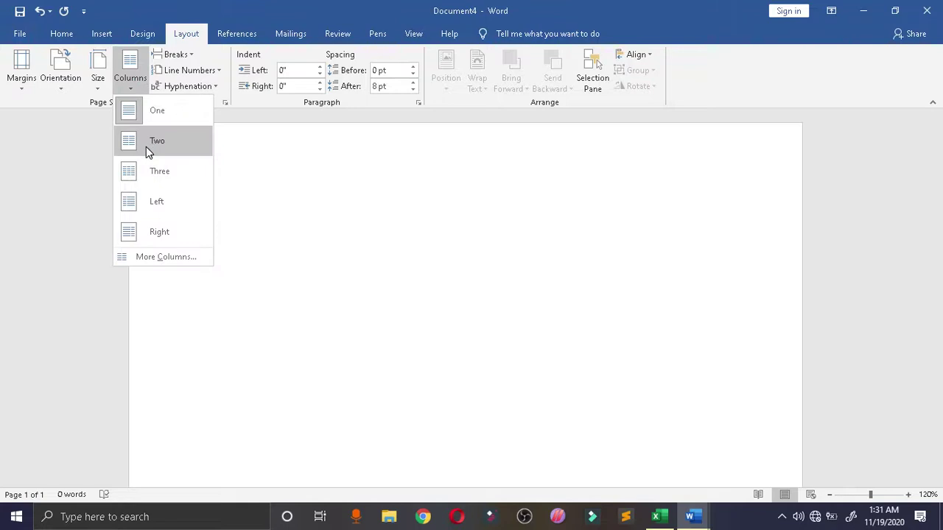
click(253, 183)
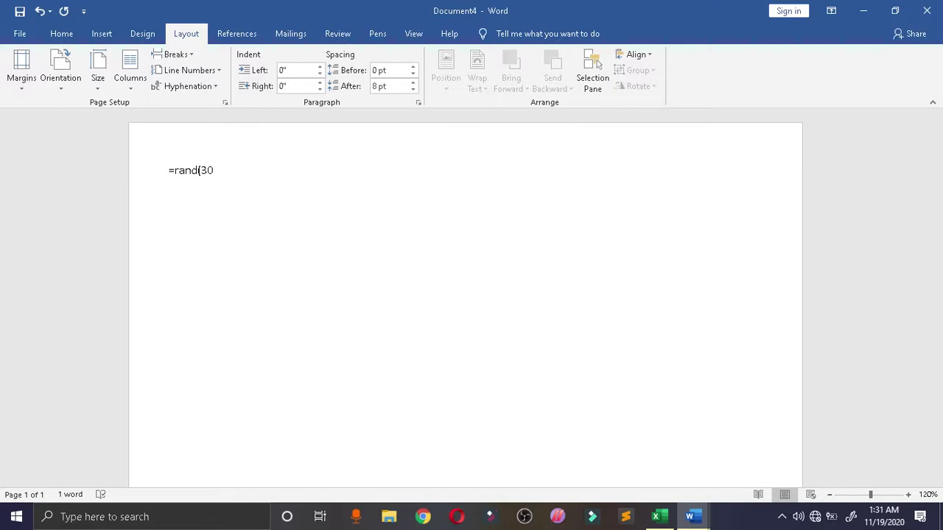
- Expand =rand(3), select the paragraphs, and try Two, Three, Left and Right column layouts
key(Return)
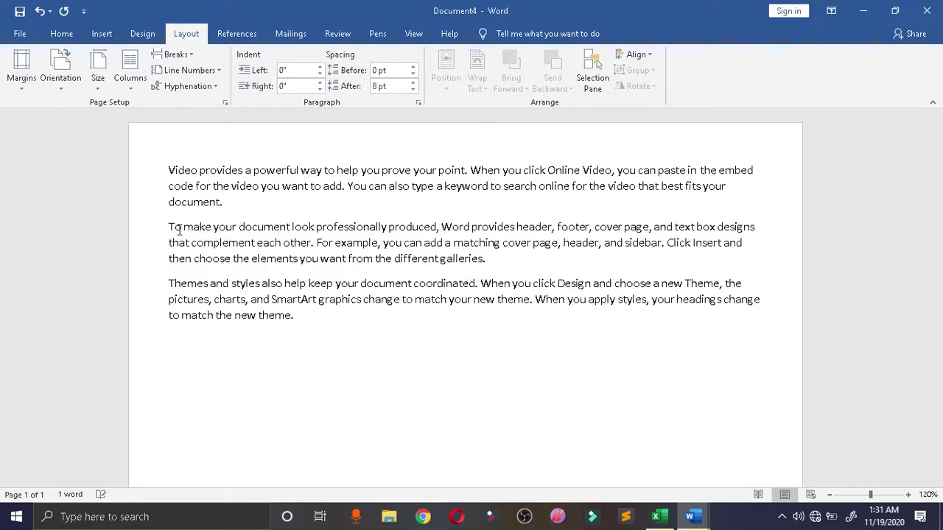
drag(163, 163, 334, 331)
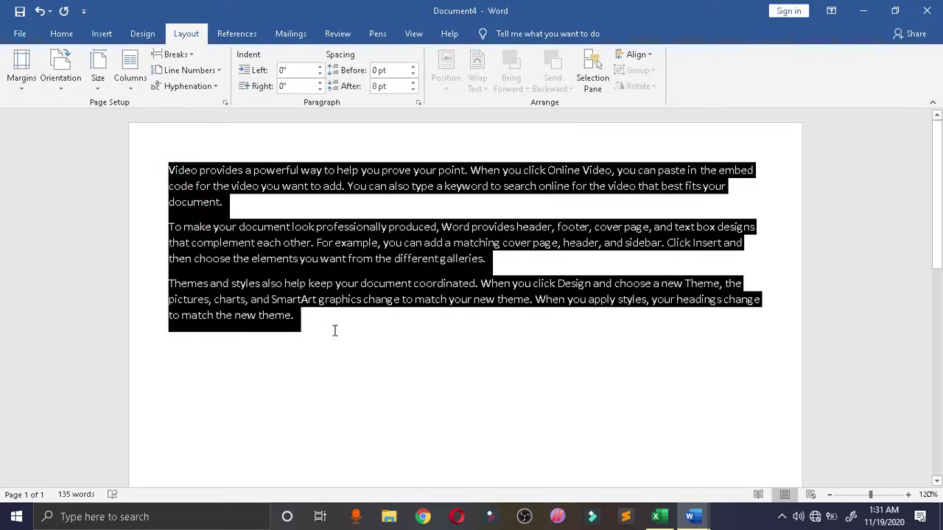
click(133, 87)
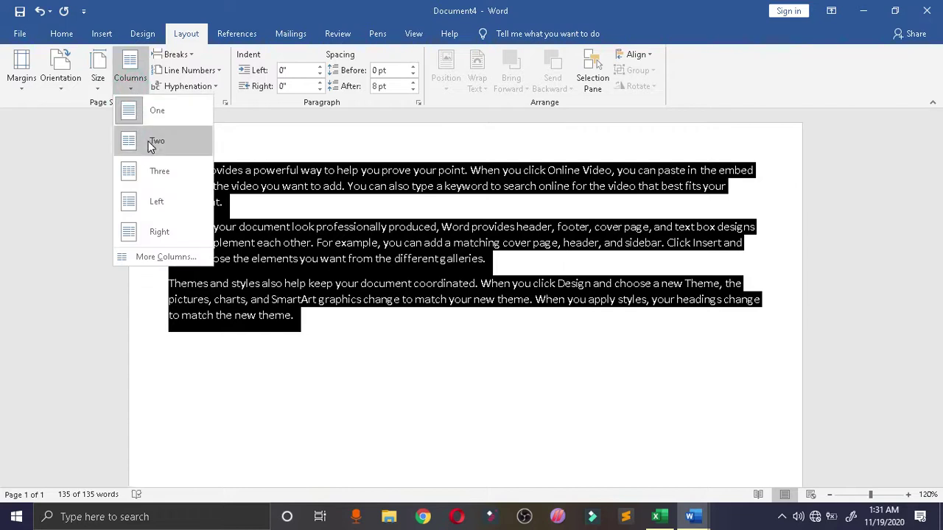
click(147, 142)
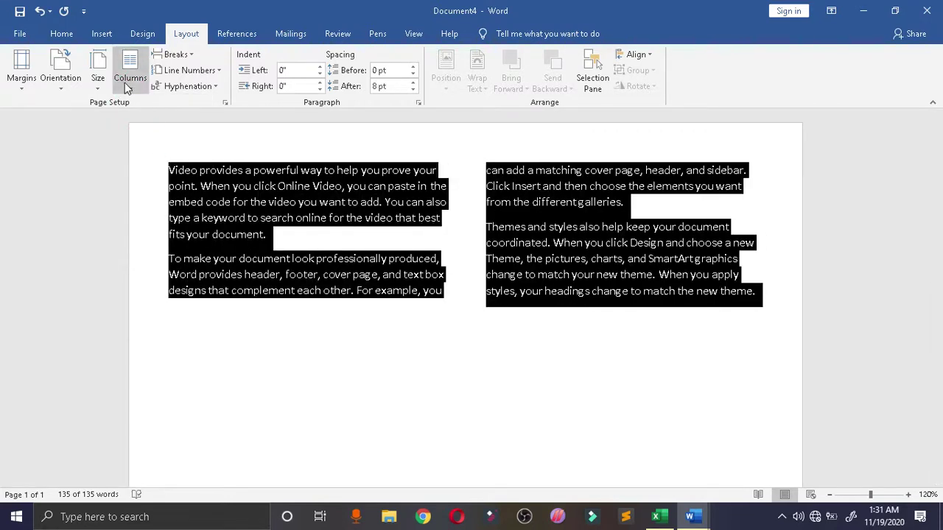
click(131, 77)
click(148, 169)
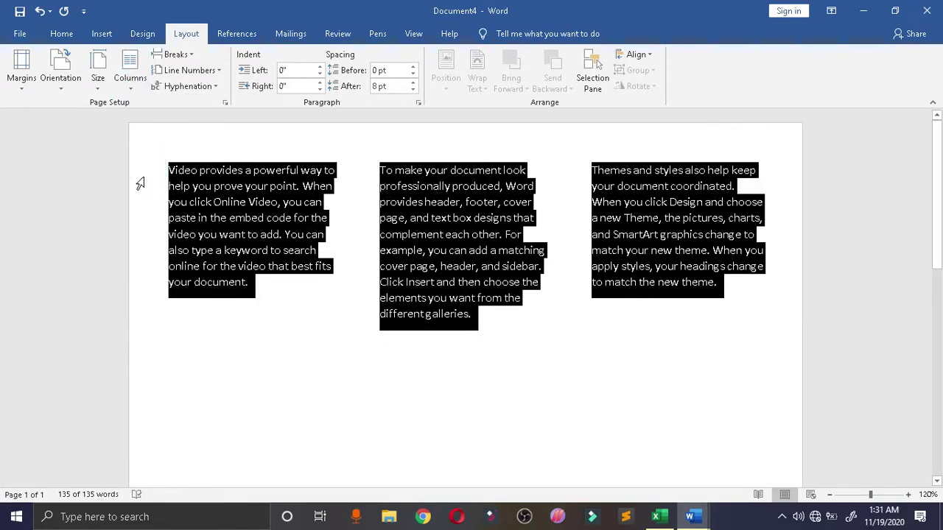
click(130, 74)
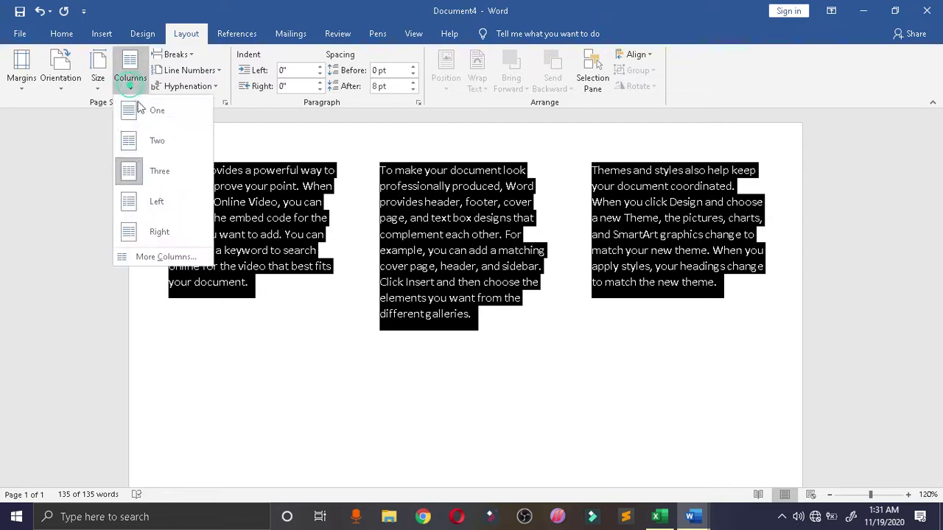
click(152, 206)
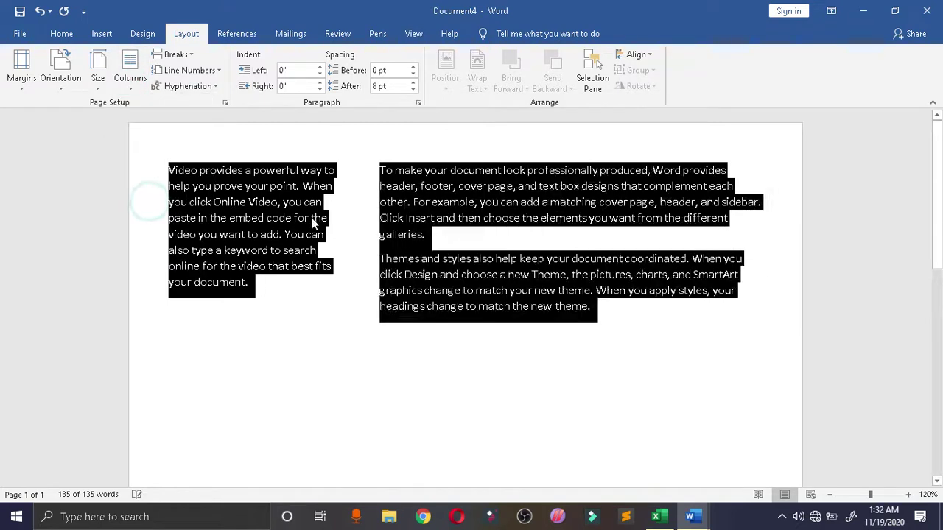
click(130, 78)
click(162, 229)
- Undo the column layouts back to the =rand(3) line and delete its '3)'
click(234, 331)
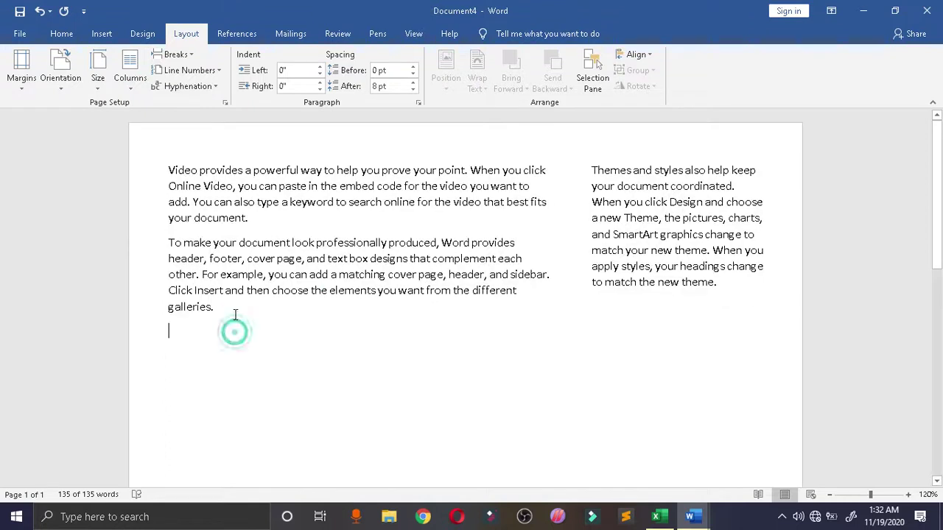
key(ctrl+z)
key(ctrl+z)
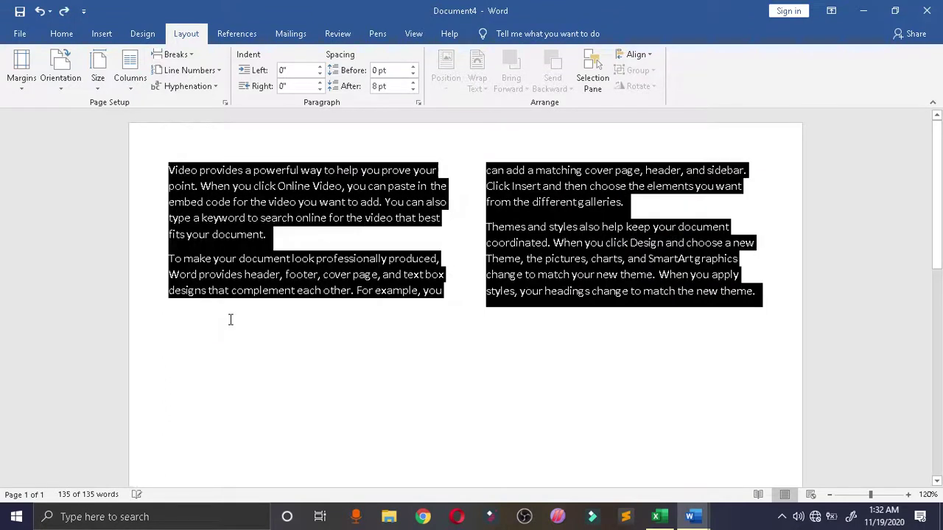
key(ctrl+z)
key(ctrl+z)
click(227, 169)
key(BackSpace)
key(BackSpace)
text(=rand(1,2))
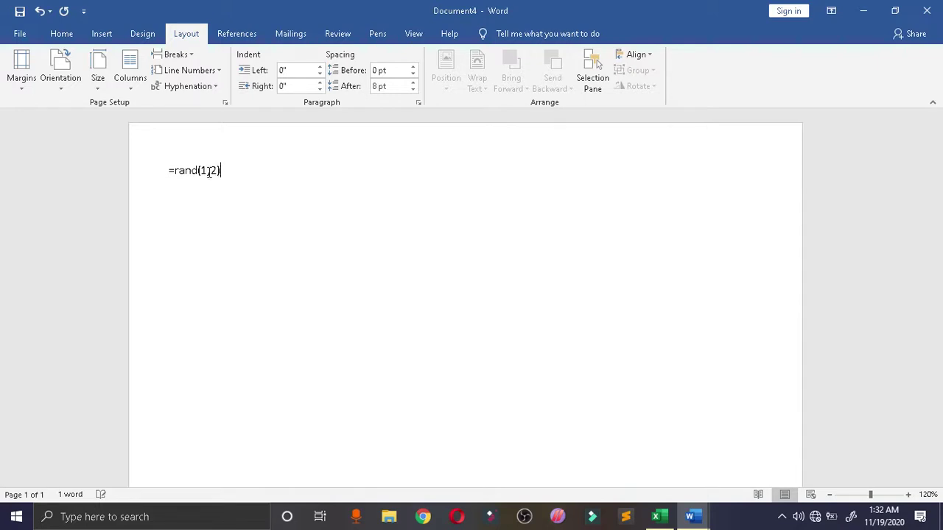
- Generate one =rand(1,2) sample paragraph, select it, and split it into two columns
key(Return)
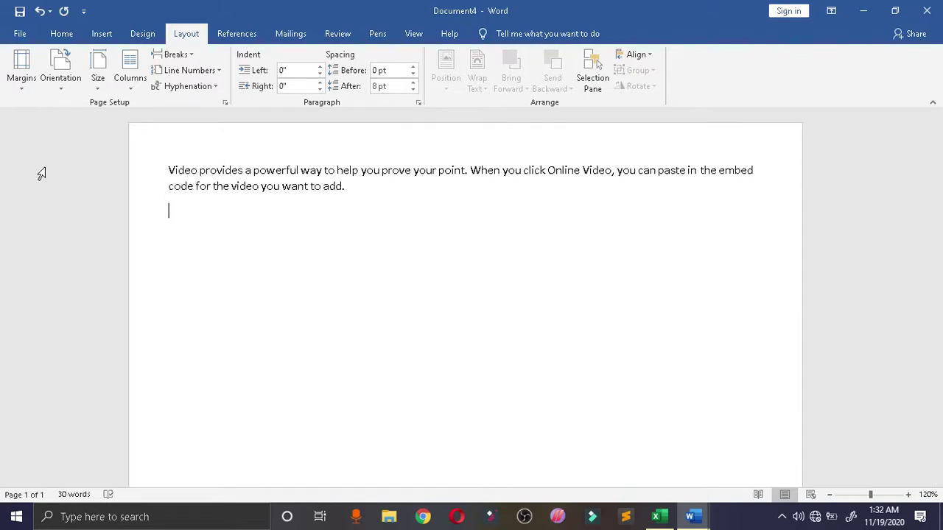
drag(170, 165, 401, 185)
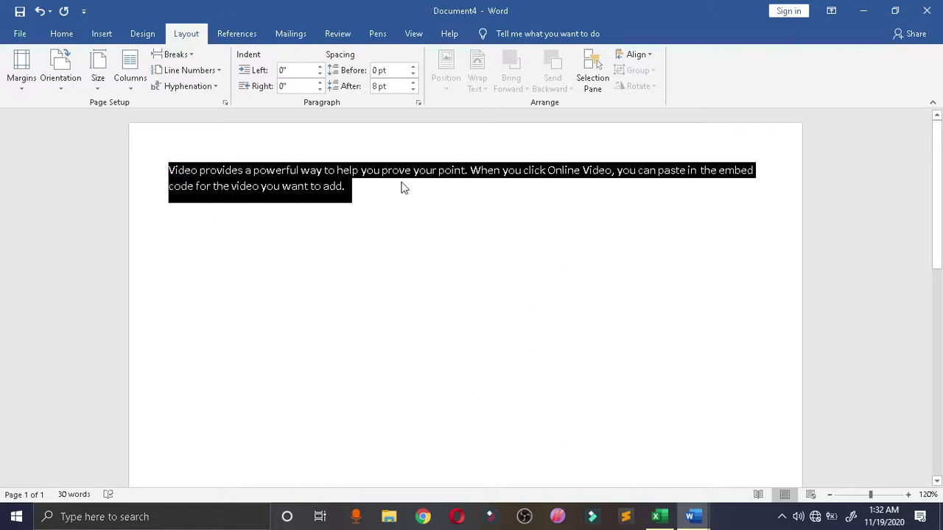
click(130, 77)
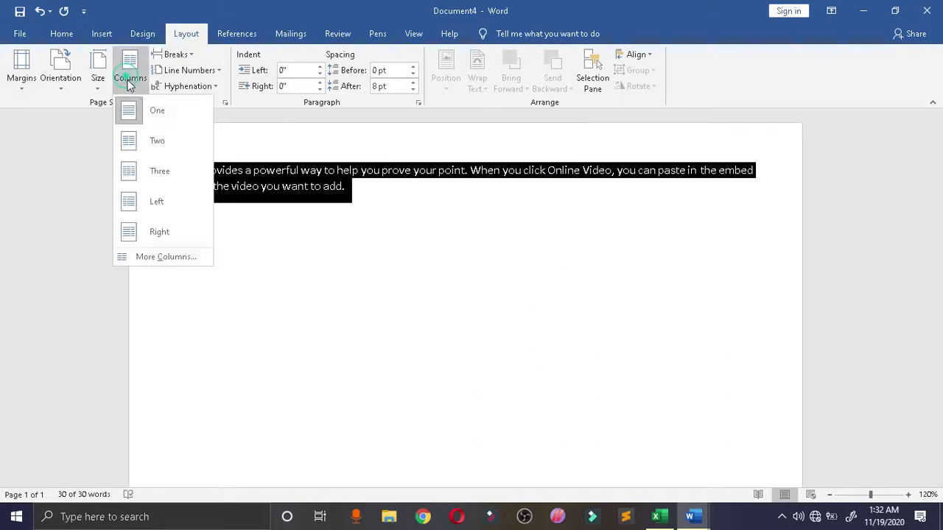
click(169, 107)
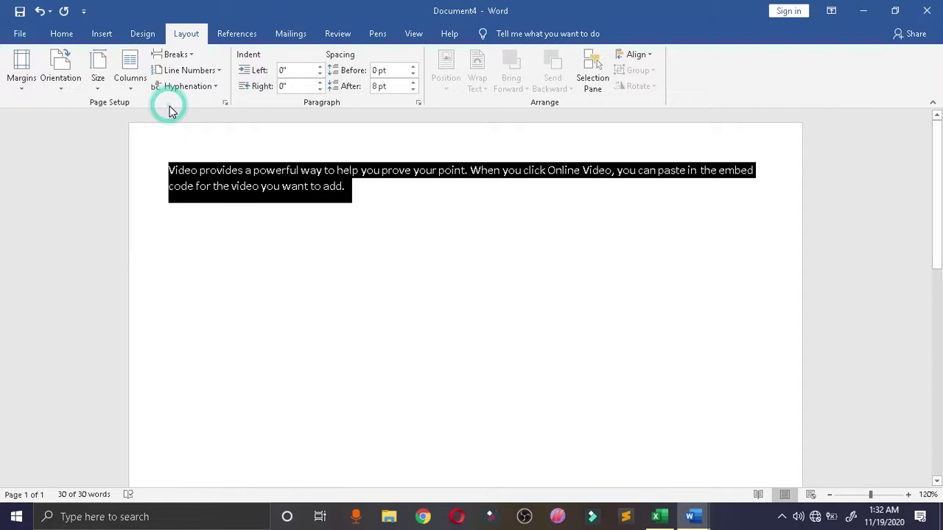
click(129, 87)
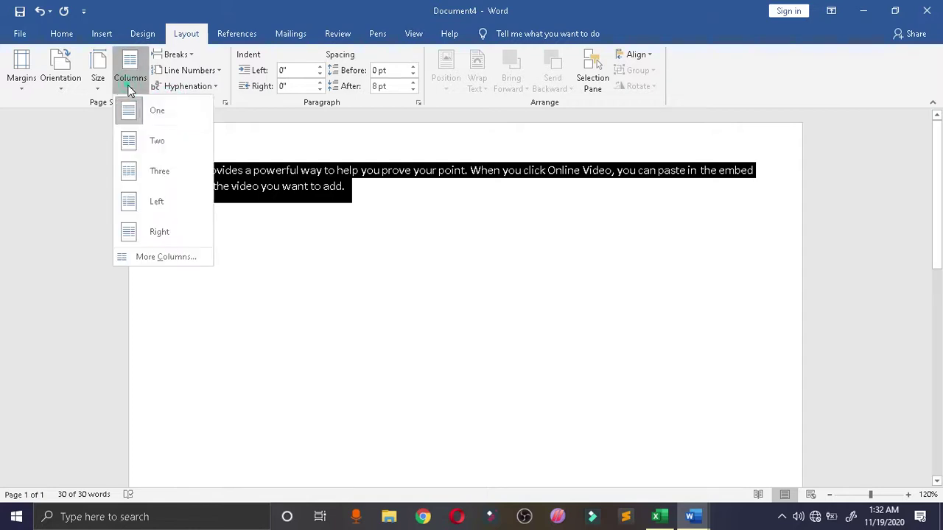
click(148, 148)
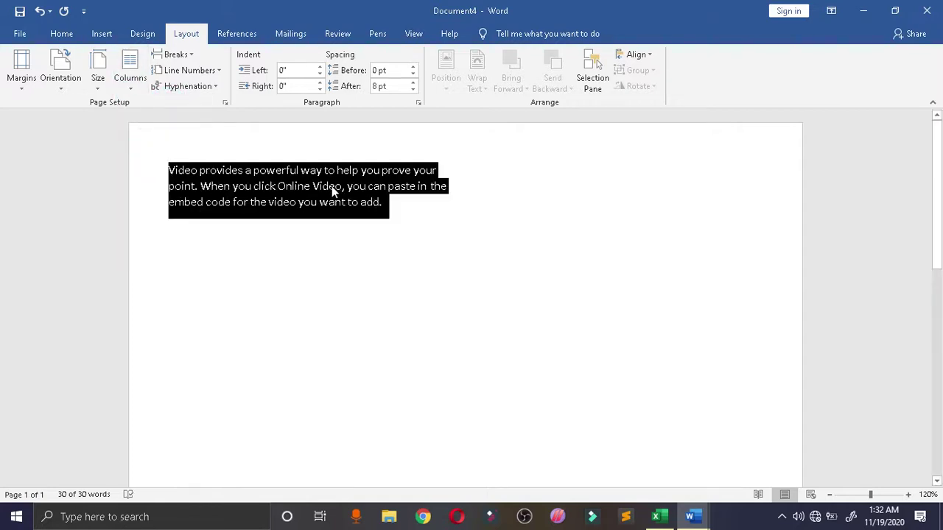
- Try three columns, then set the paragraph back to two columns and deselect it
click(127, 87)
click(142, 178)
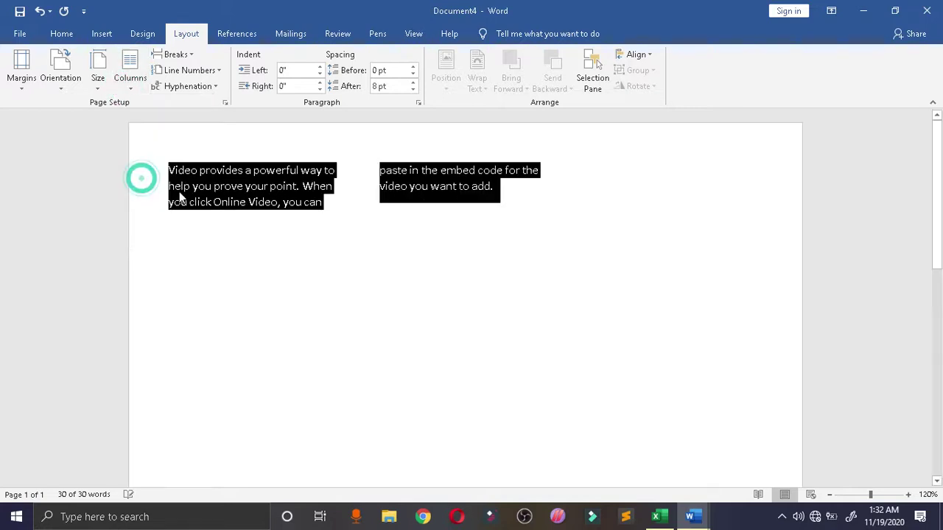
click(133, 96)
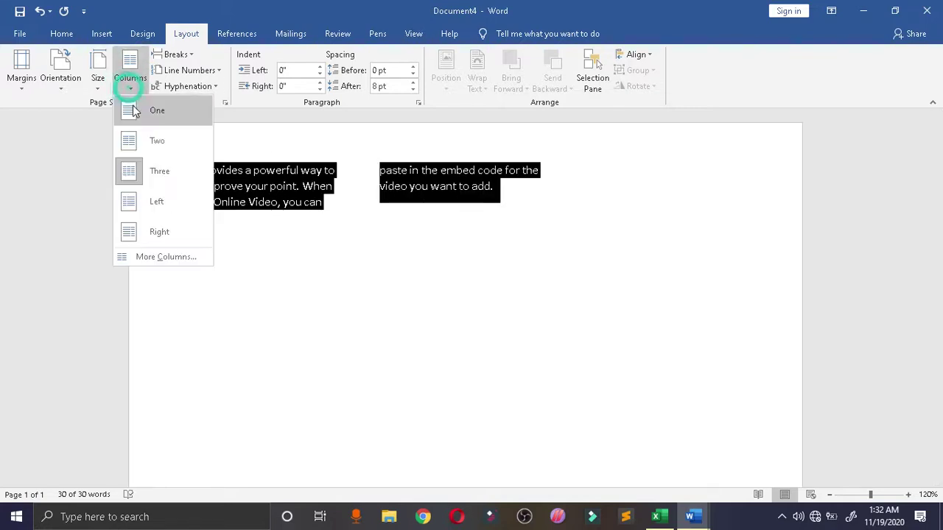
click(145, 143)
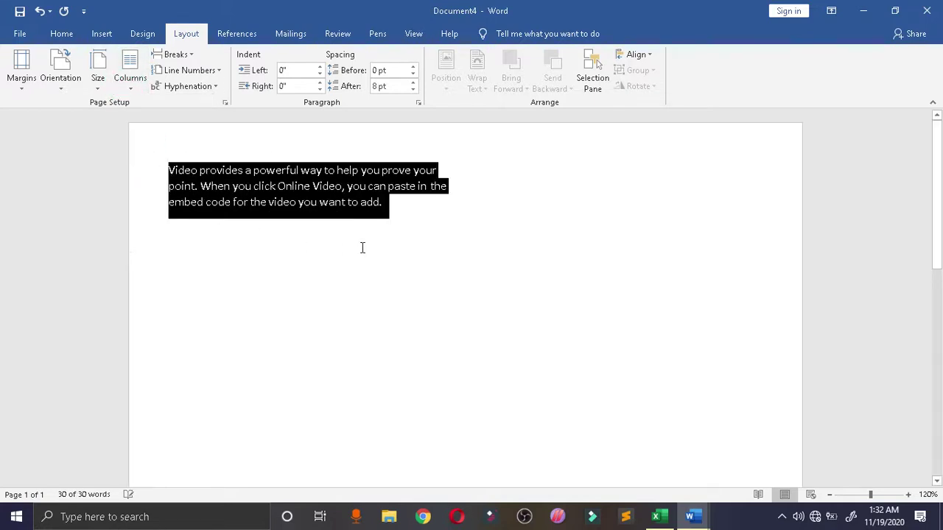
click(447, 185)
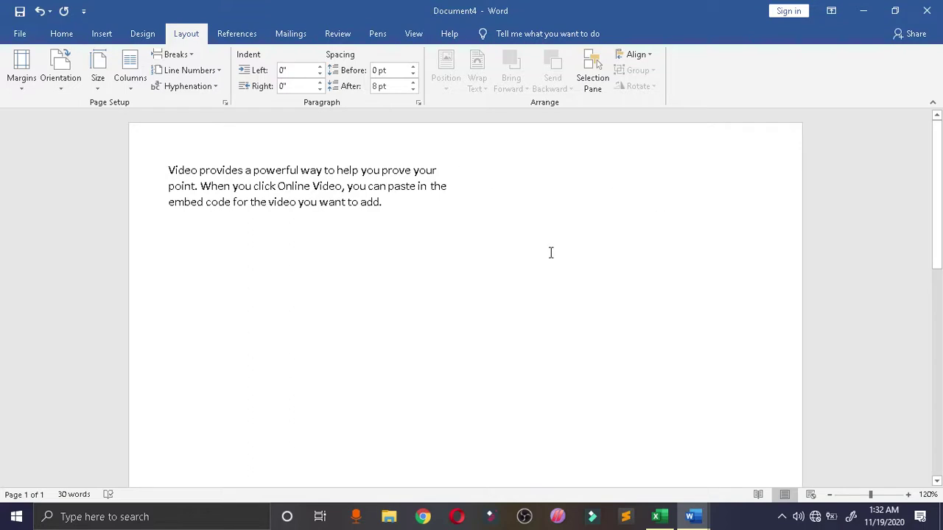
- Put the caret after 'the' and apply Continuous line numbering
click(169, 254)
click(549, 183)
click(173, 54)
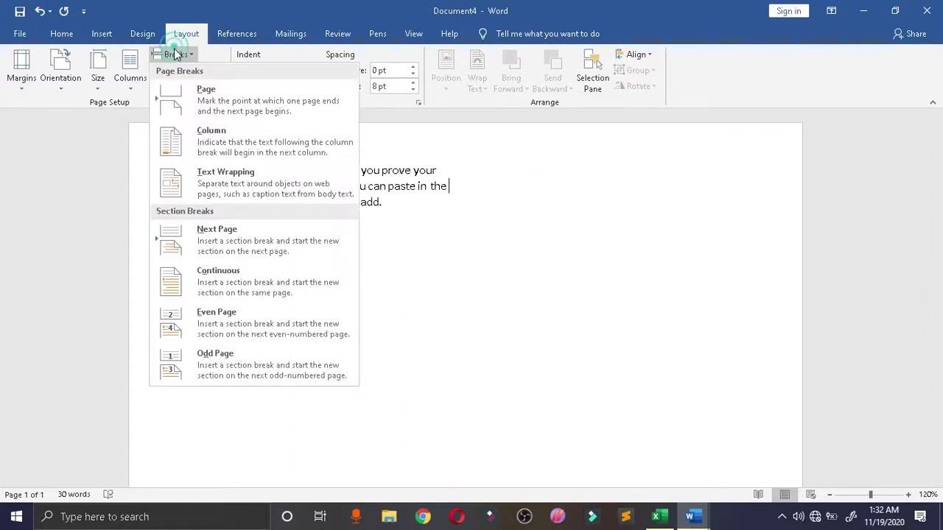
click(481, 296)
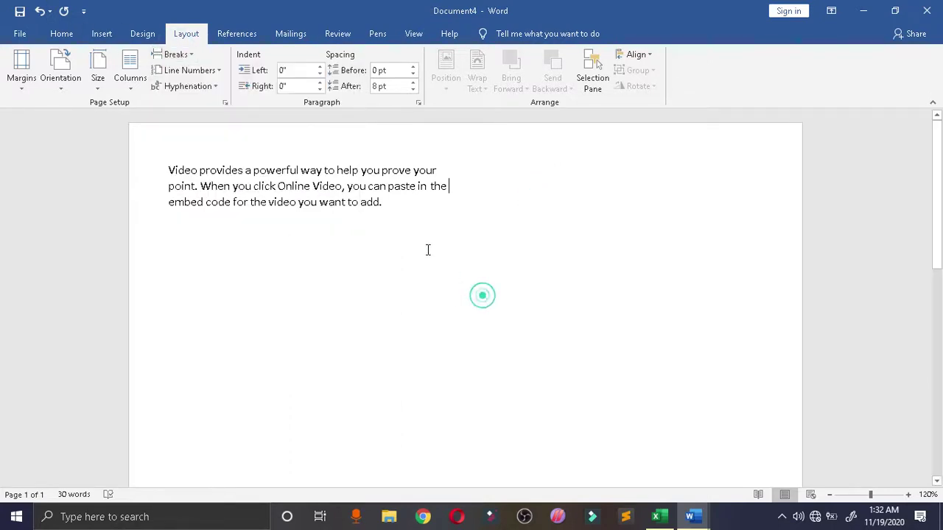
click(201, 70)
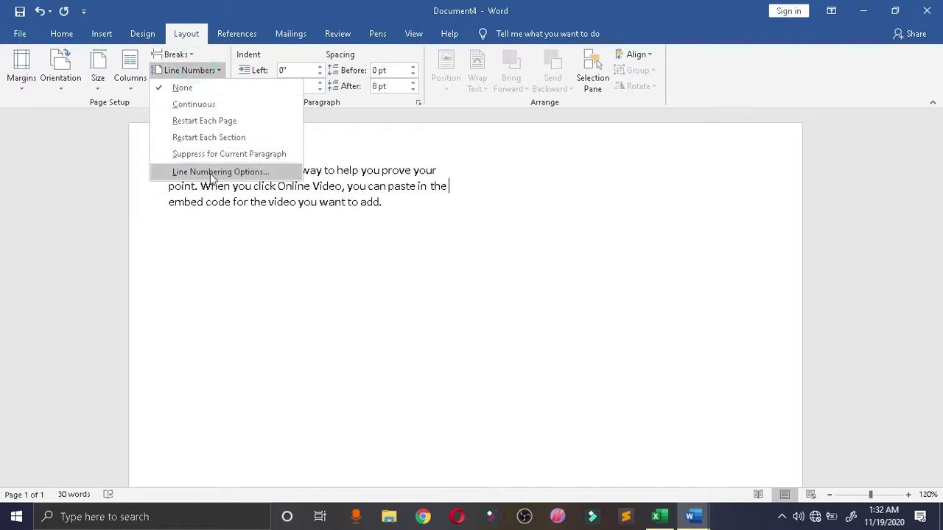
click(215, 213)
click(202, 72)
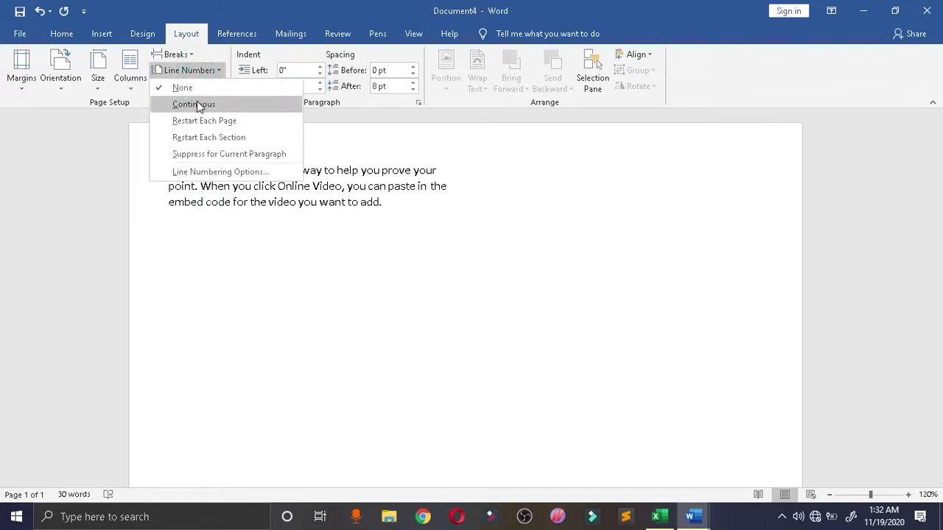
click(196, 104)
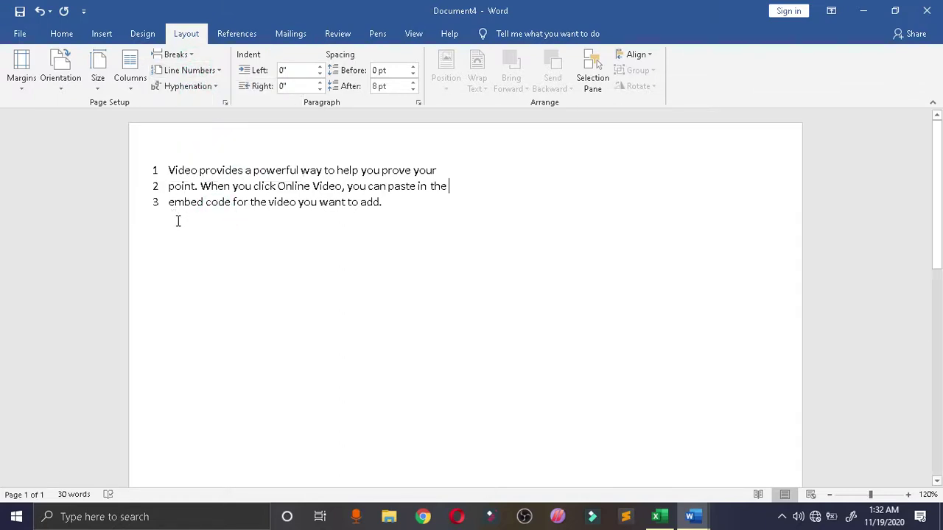
- Insert a column break and two blank lines, undo them, then delete the =rand formula
key(ctrl+shift+Return)
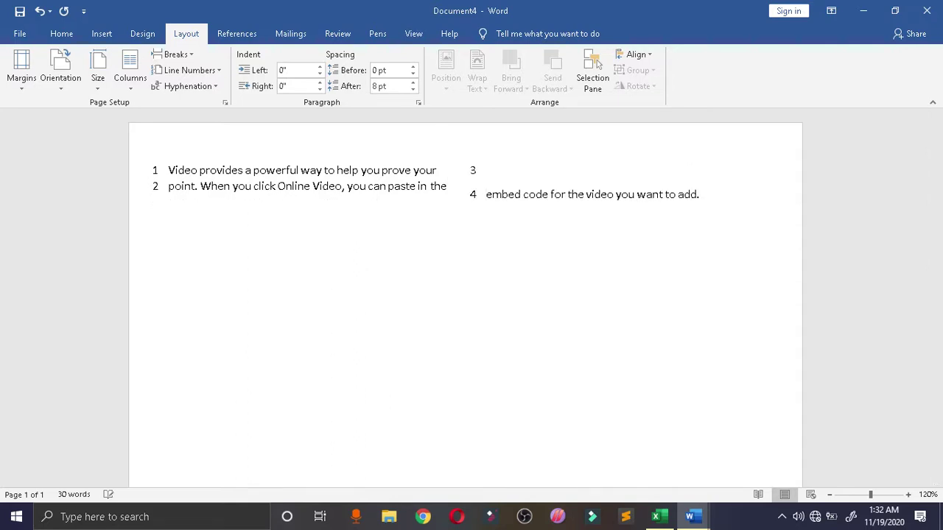
key(Return)
key(Return)
key(Return)
key(Return)
key(Return)
key(Return)
key(Return)
key(Return)
key(Return)
key(Return)
key(Return)
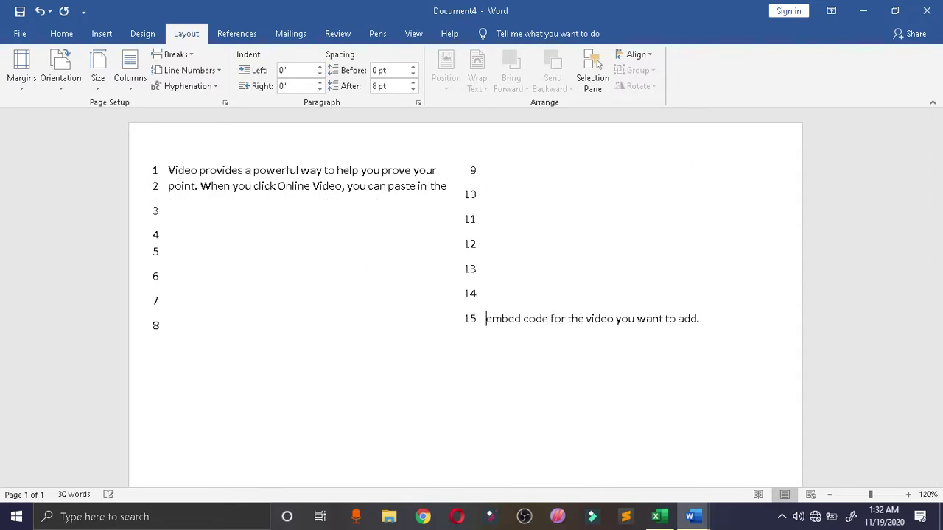
key(Return)
key(Return)
key(Return)
key(ctrl+z)
key(ctrl+z)
key(ctrl+z)
key(ctrl+z)
key(ctrl+z)
click(222, 169)
key(BackSpace)
key(BackSpace)
key(BackSpace)
key(BackSpace)
key(BackSpace)
key(BackSpace)
key(BackSpace)
key(BackSpace)
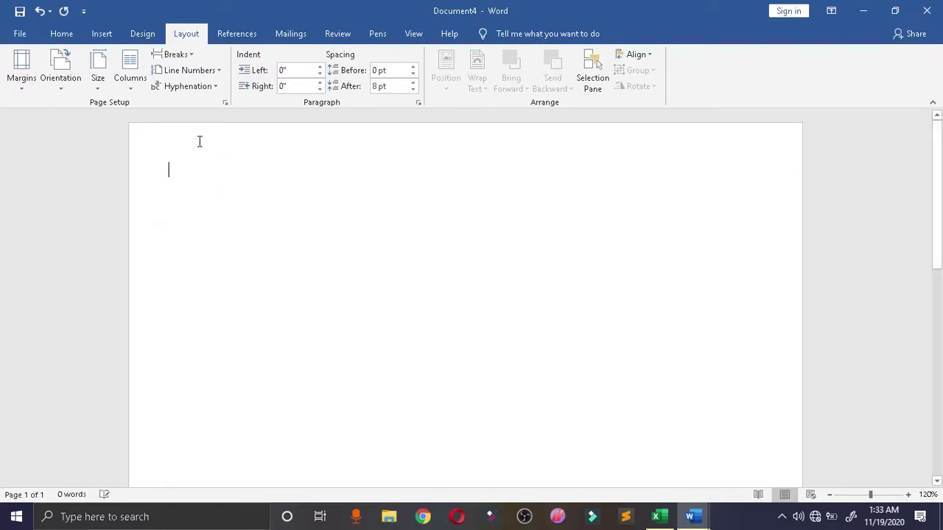
- Turn on automatic hyphenation and generate three sample paragraphs with =rand(3)
click(201, 87)
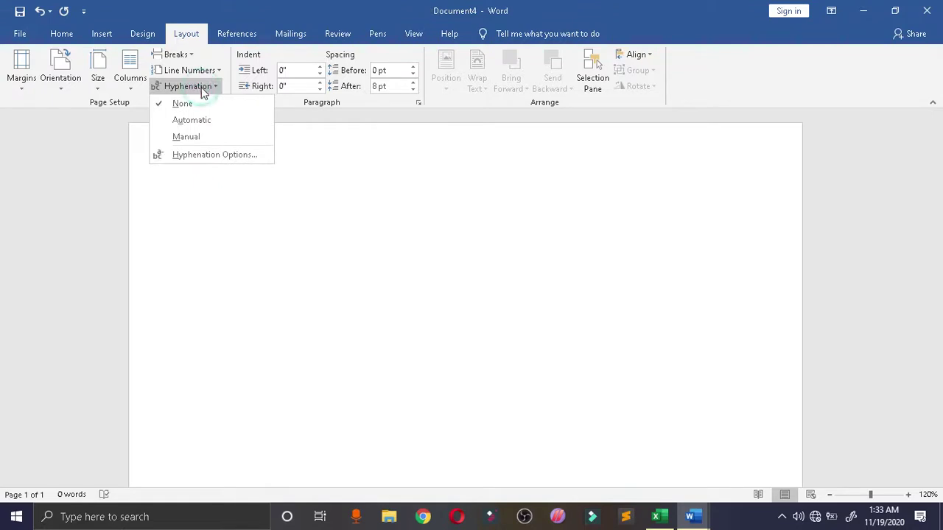
click(212, 127)
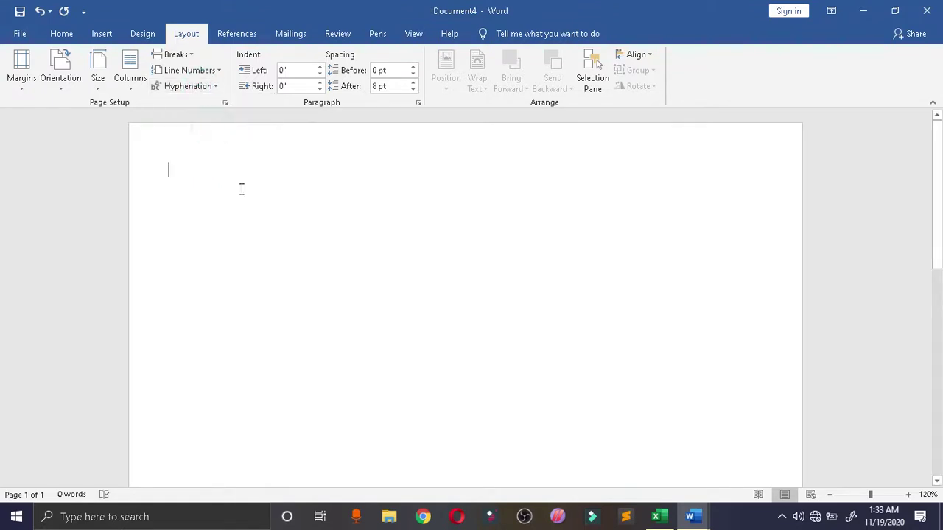
text(asnflkanflkaf)
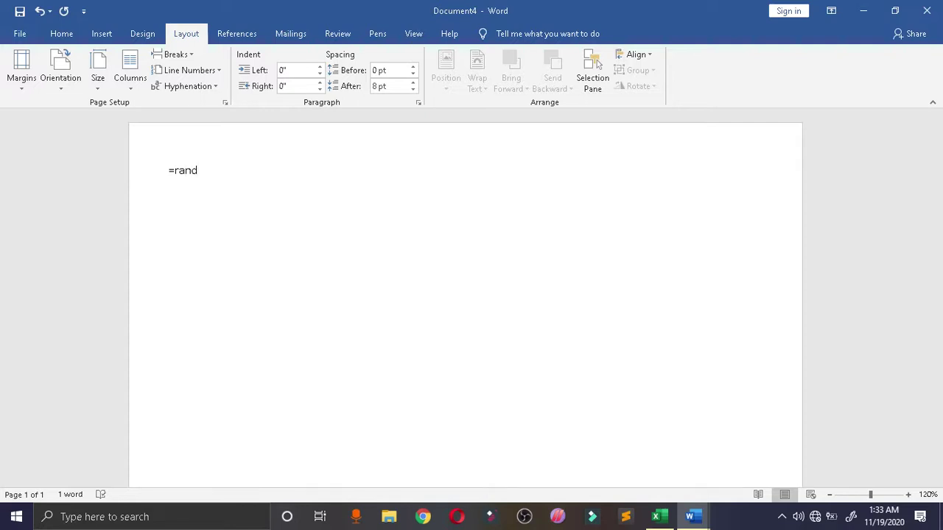
key(BackSpace)
text(3))
key(Return)
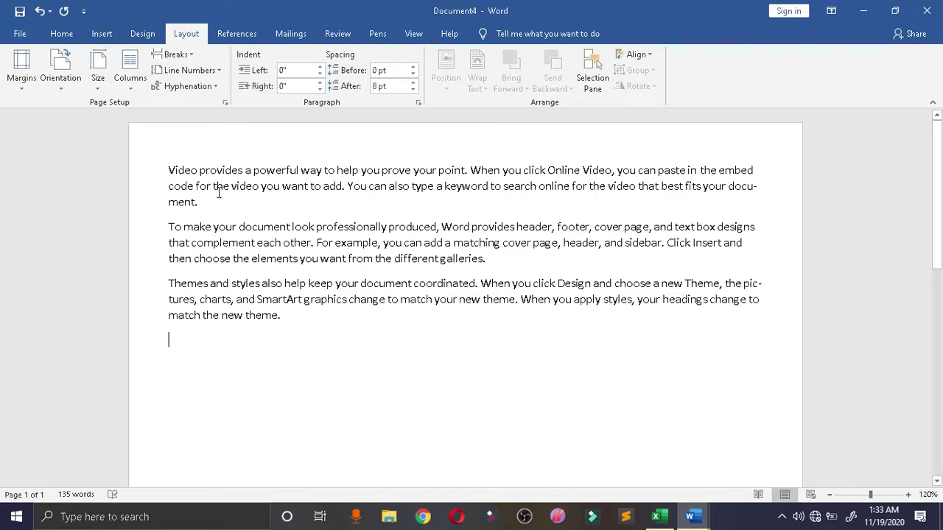
- Apply automatic hyphenation to all three selected paragraphs, then deselect onto the empty last line
drag(167, 157, 311, 347)
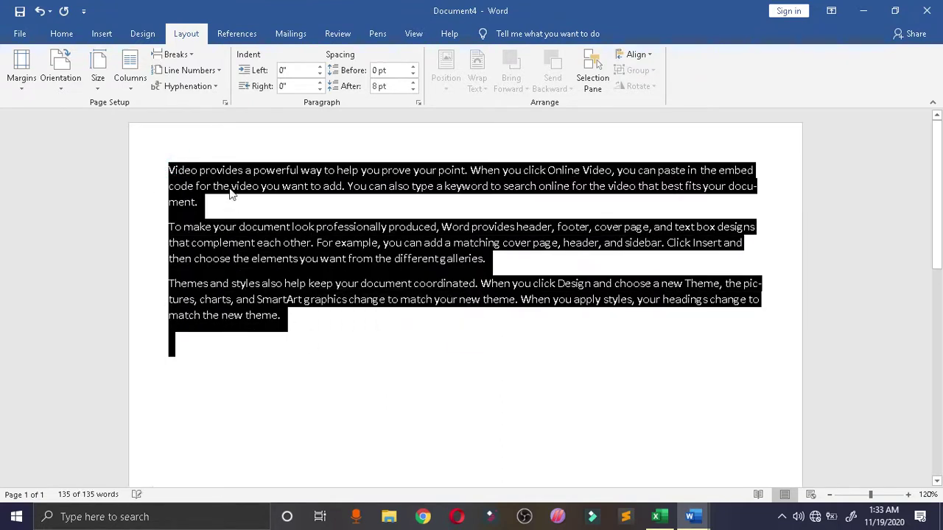
click(216, 87)
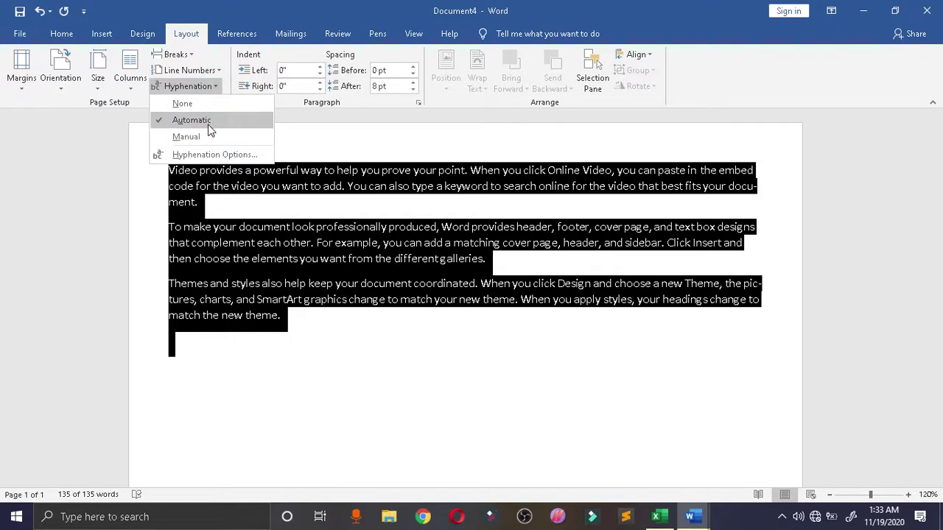
click(208, 121)
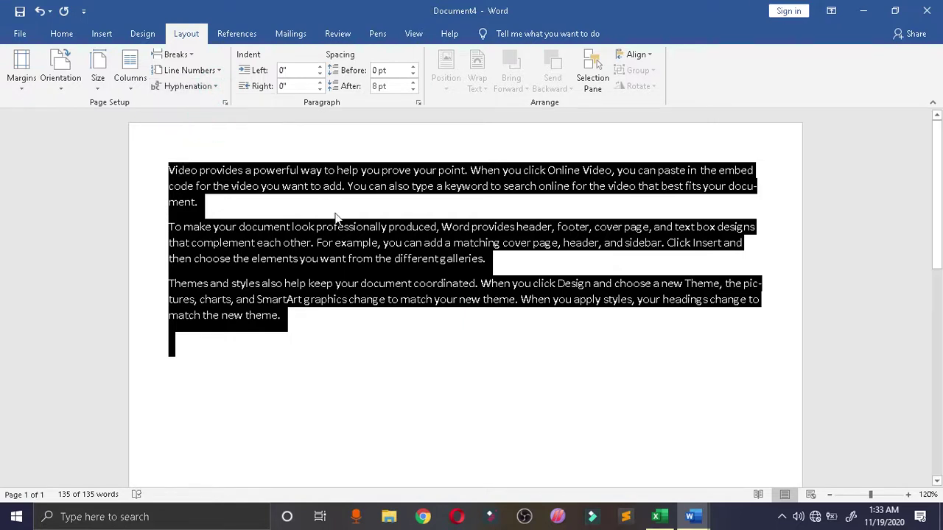
click(366, 361)
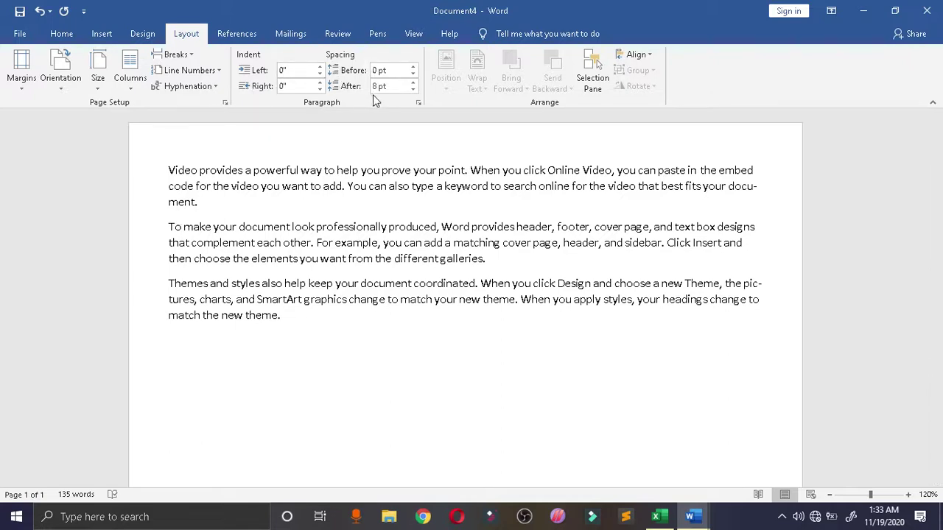
- Raise Spacing Before on the empty last paragraph from 0 to 18 pt in 6 pt increments
click(414, 67)
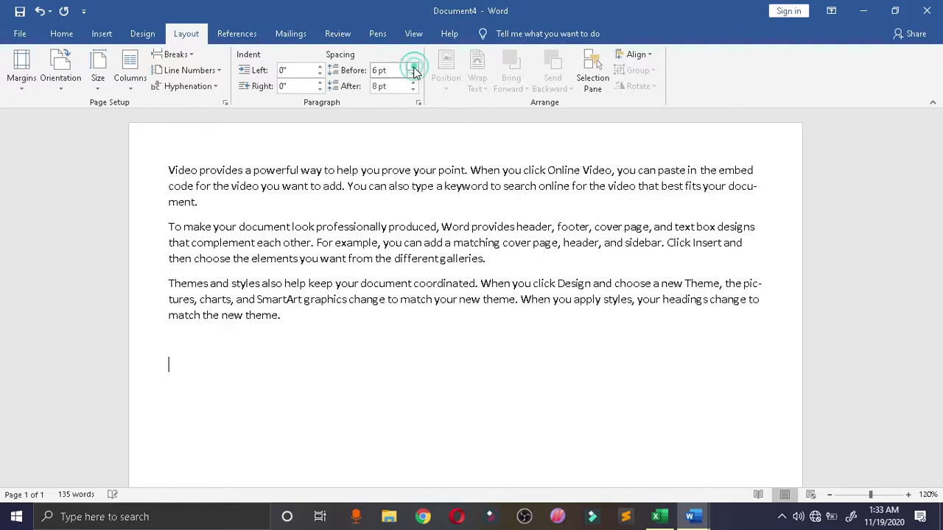
click(414, 67)
click(414, 67)
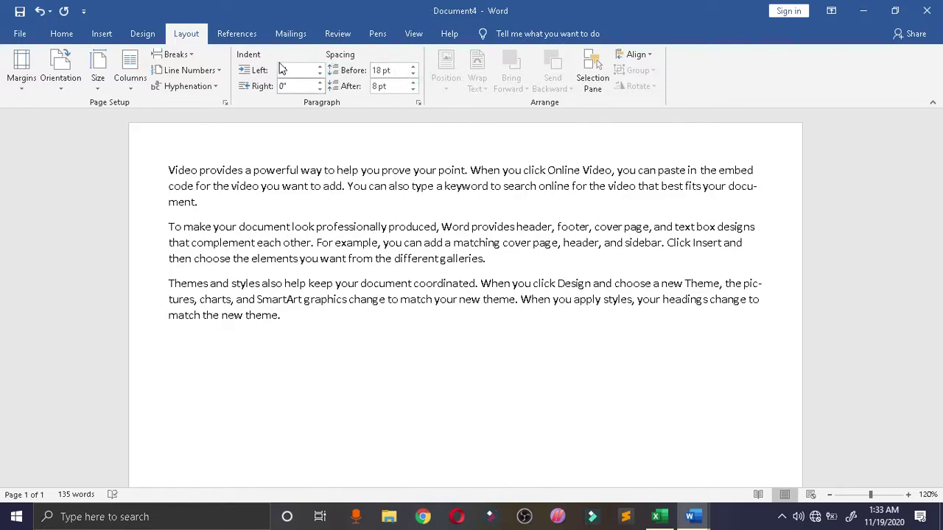
click(224, 39)
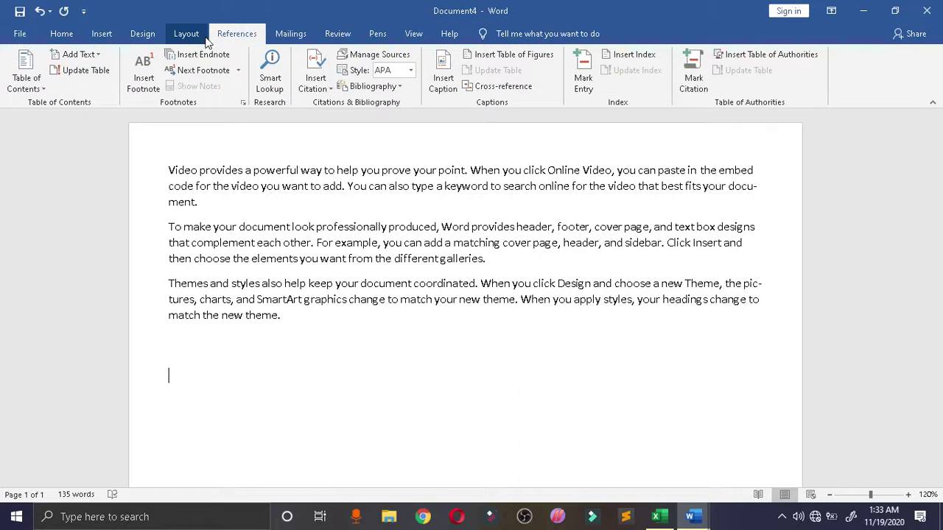
click(192, 40)
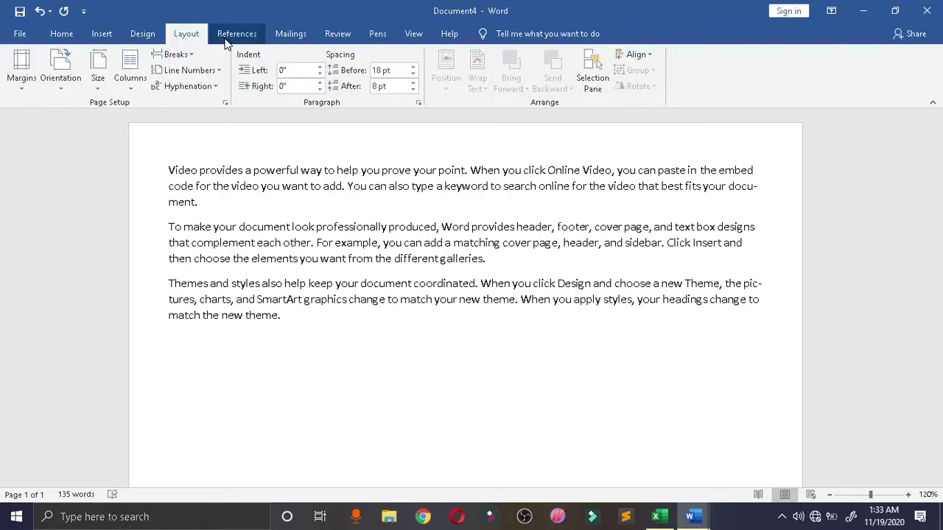
click(341, 38)
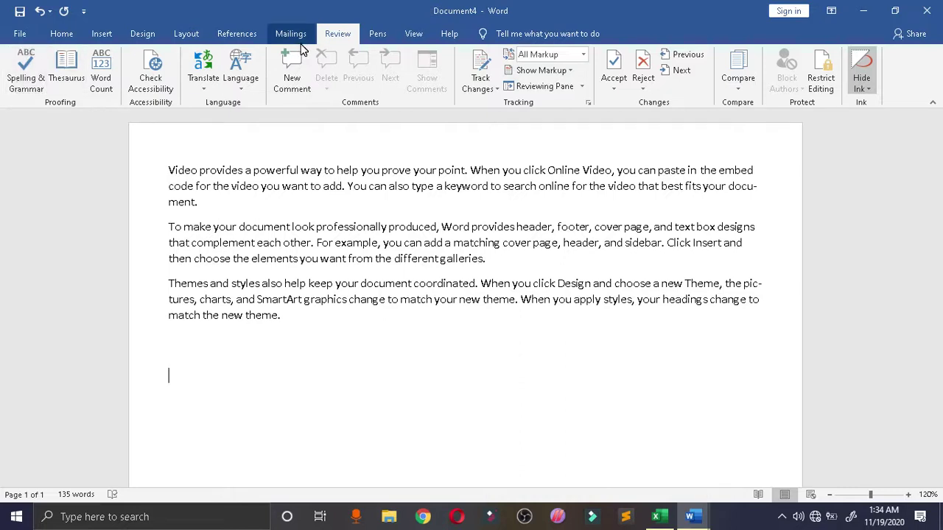
click(377, 35)
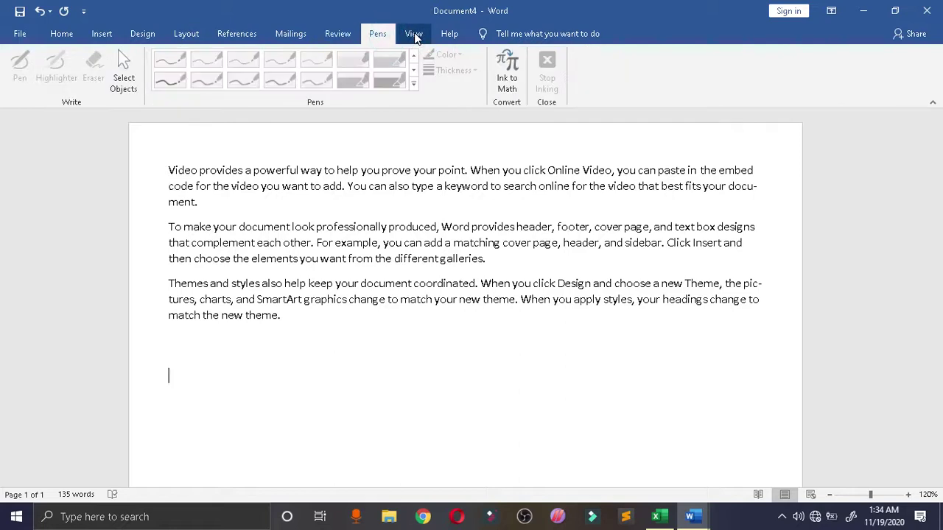
click(413, 34)
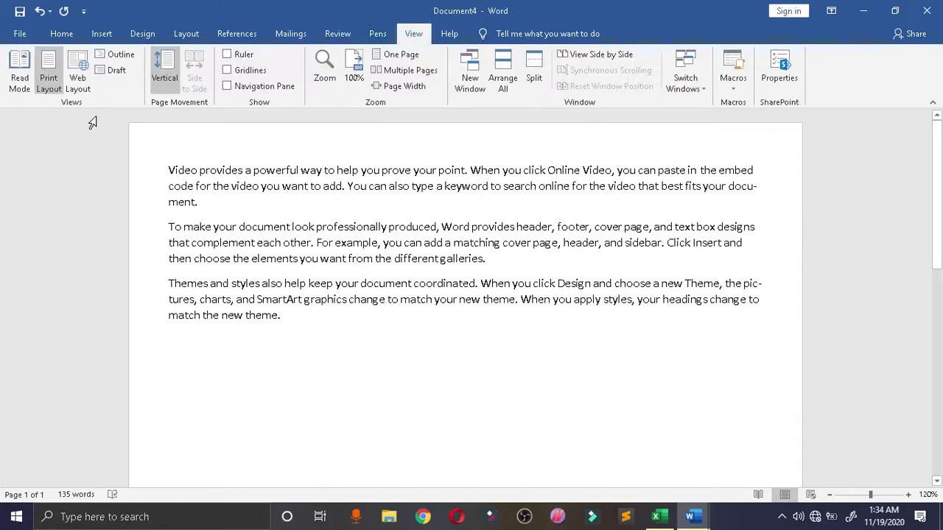
drag(170, 171, 333, 313)
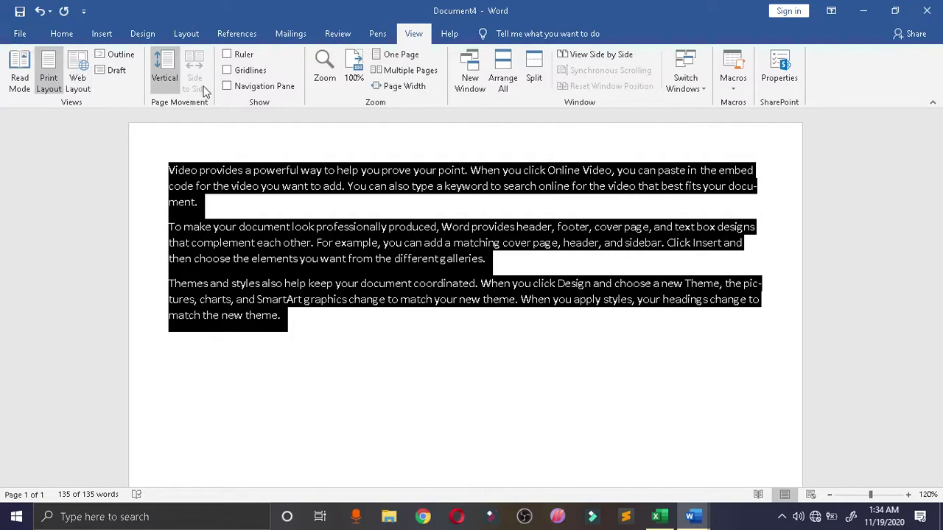
click(449, 34)
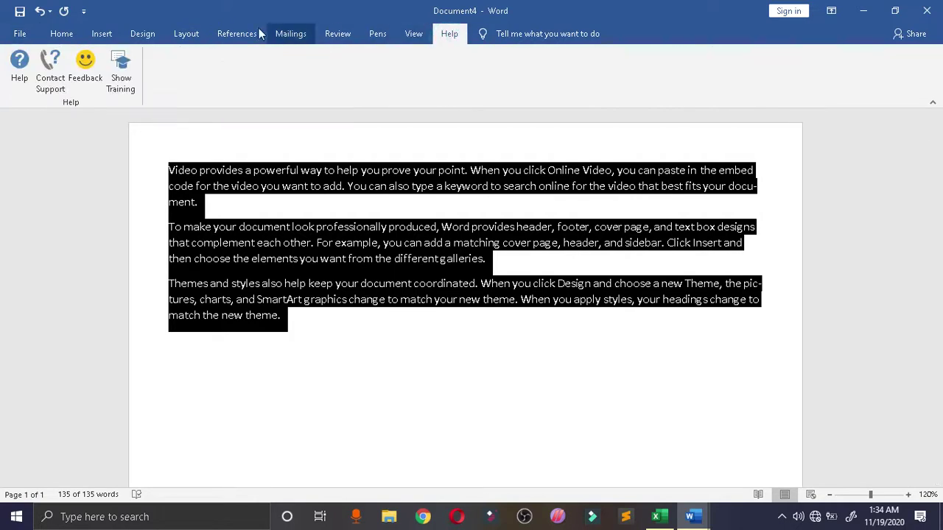
click(187, 37)
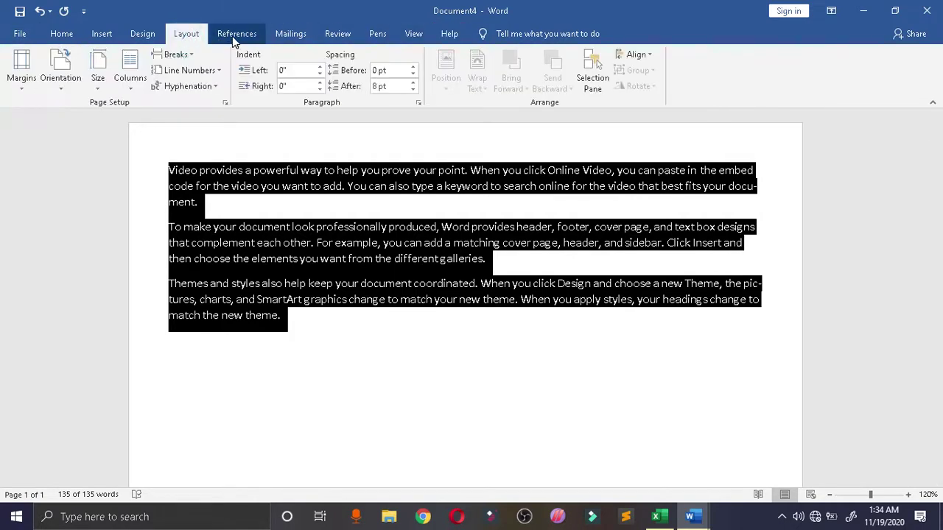